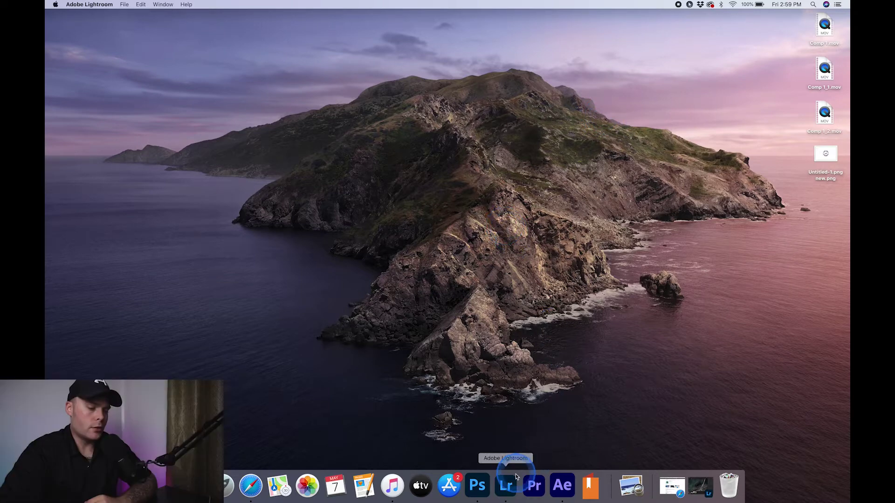
# Open Adobe Lightroom in full screen and browse the album's photos, returning to the dark bird photo.
pyautogui.click(505, 486)
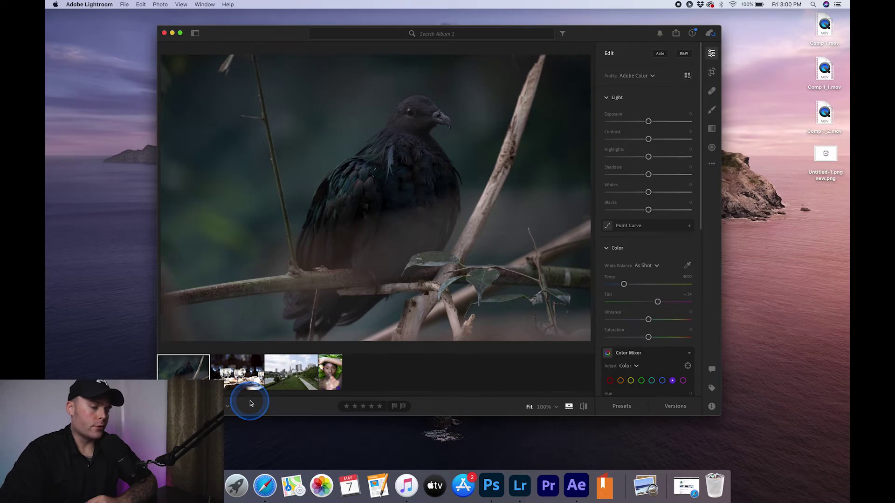
pyautogui.click(182, 29)
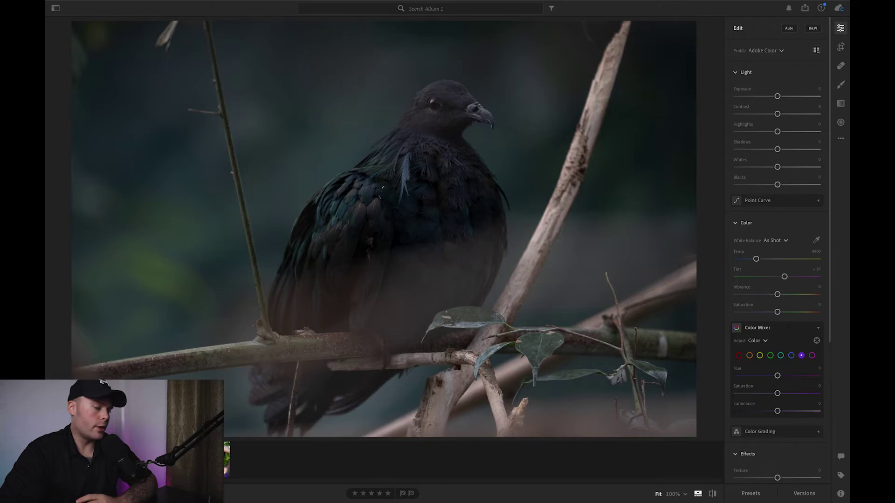
pyautogui.press('Right')
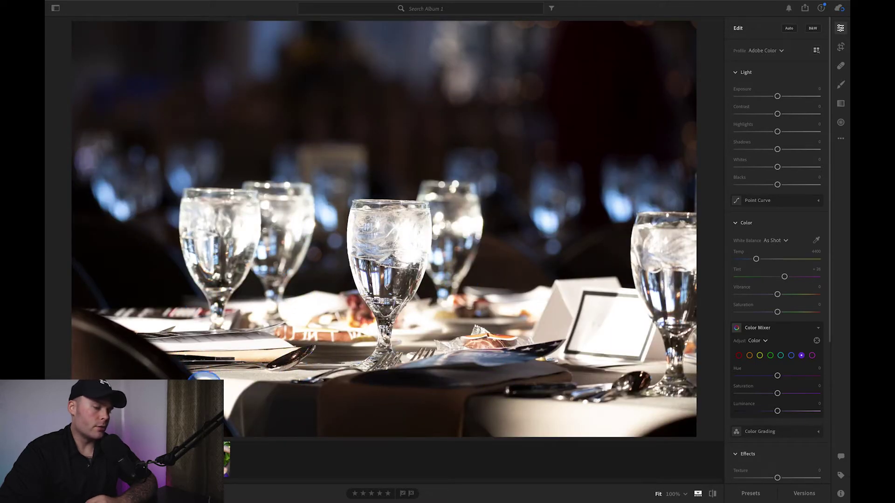
pyautogui.press('Right')
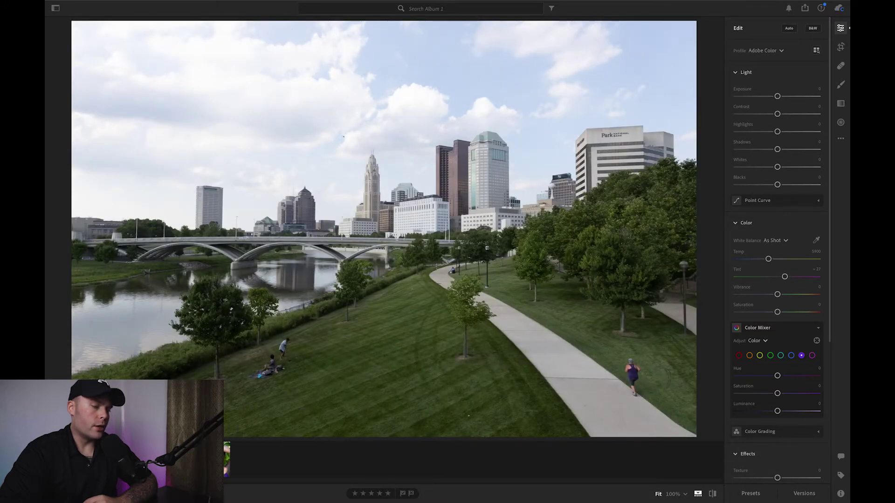
pyautogui.click(227, 463)
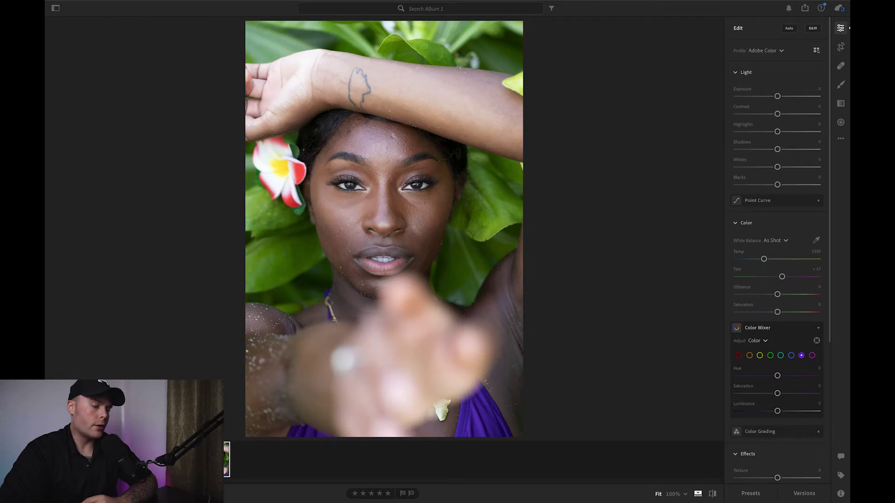
pyautogui.press('Left')
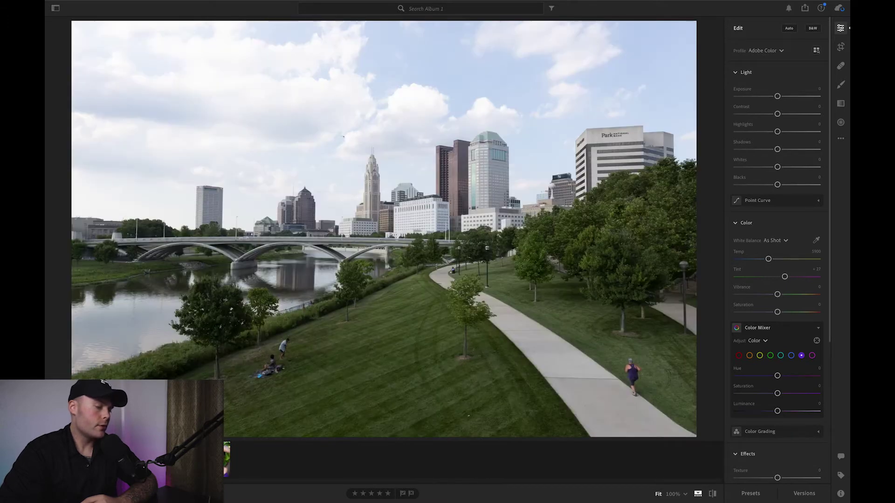
pyautogui.press('Left')
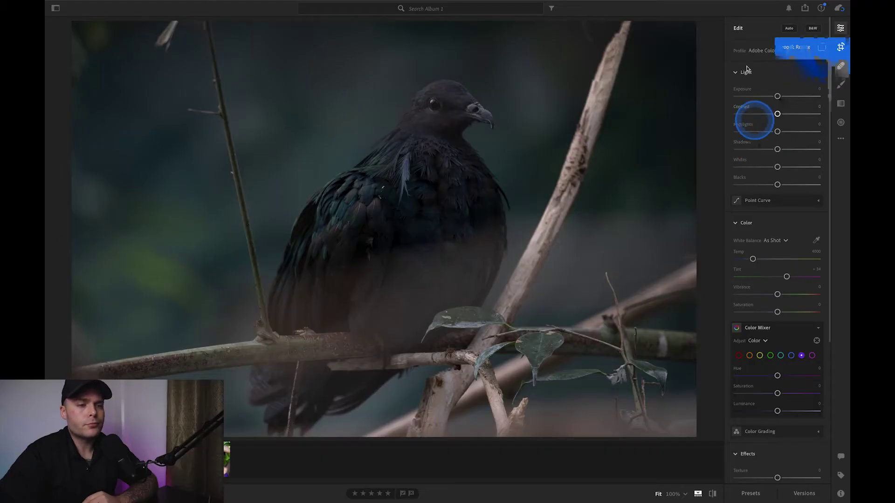
# Try a tighter crop around the bird at the original aspect ratio, reset it and return to the edit settings.
pyautogui.click(840, 47)
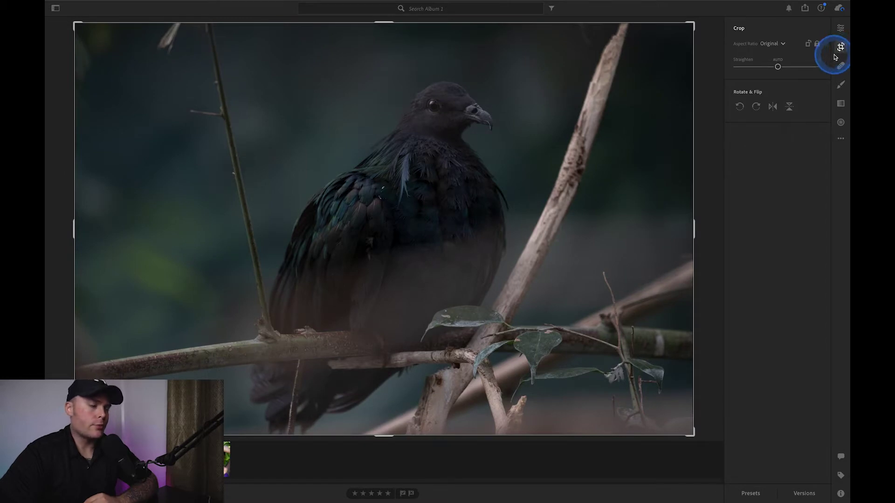
pyautogui.click(751, 94)
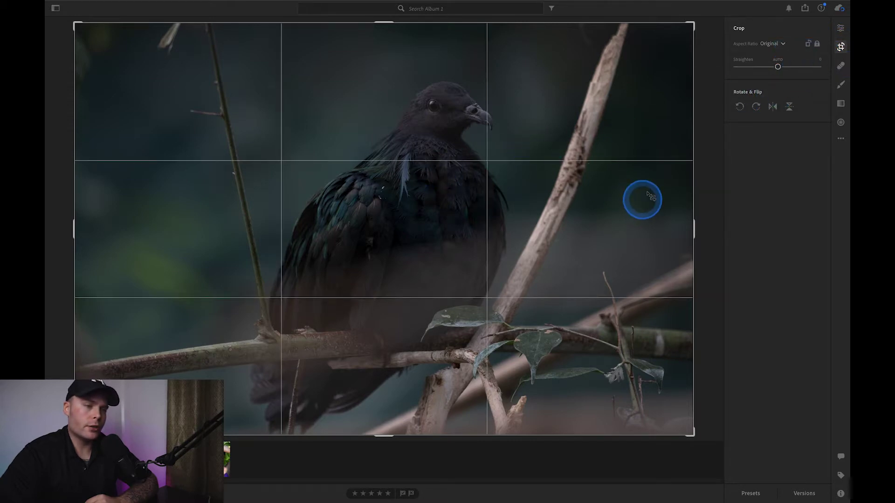
pyautogui.moveTo(692, 23); pyautogui.dragTo(611, 62)
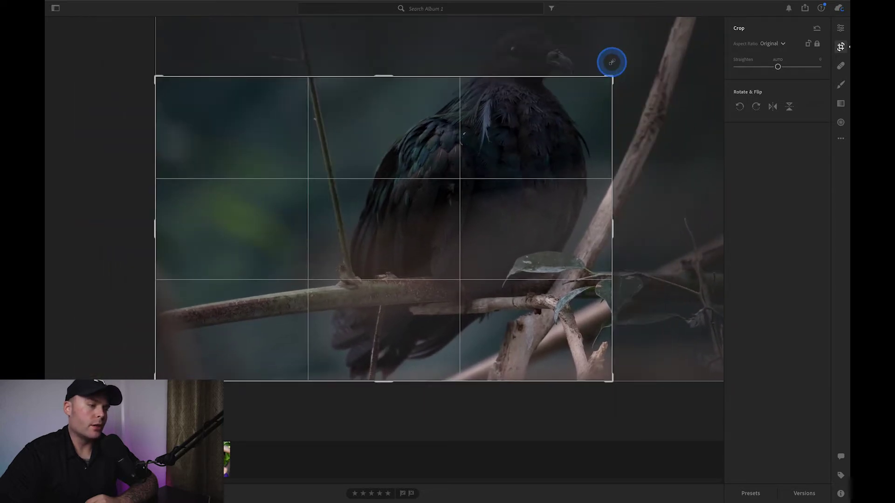
pyautogui.moveTo(535, 144); pyautogui.dragTo(432, 243)
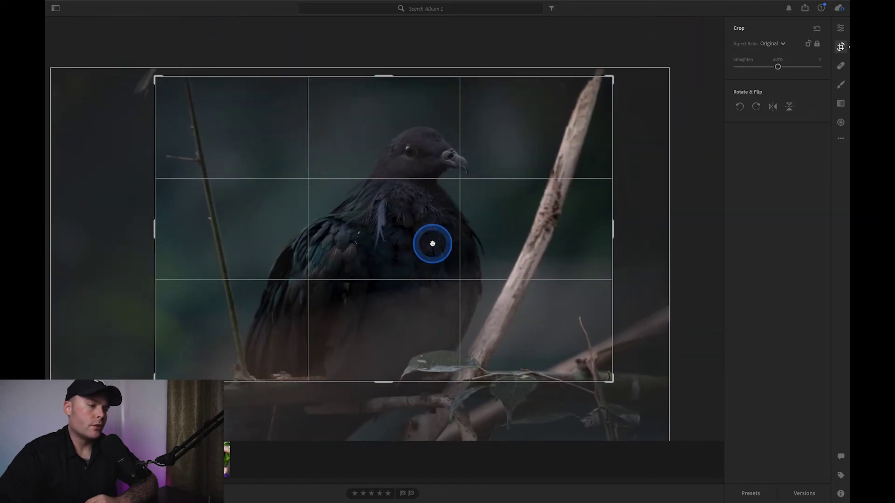
pyautogui.moveTo(561, 170); pyautogui.dragTo(653, 63)
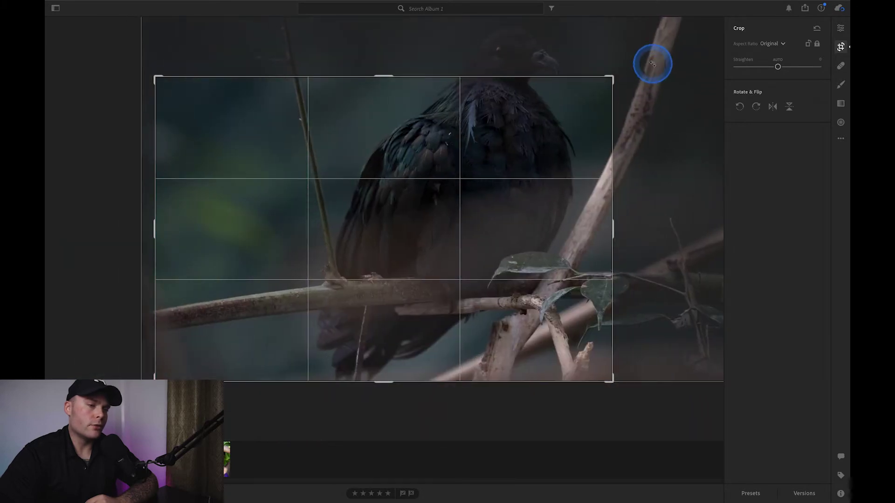
pyautogui.click(816, 28)
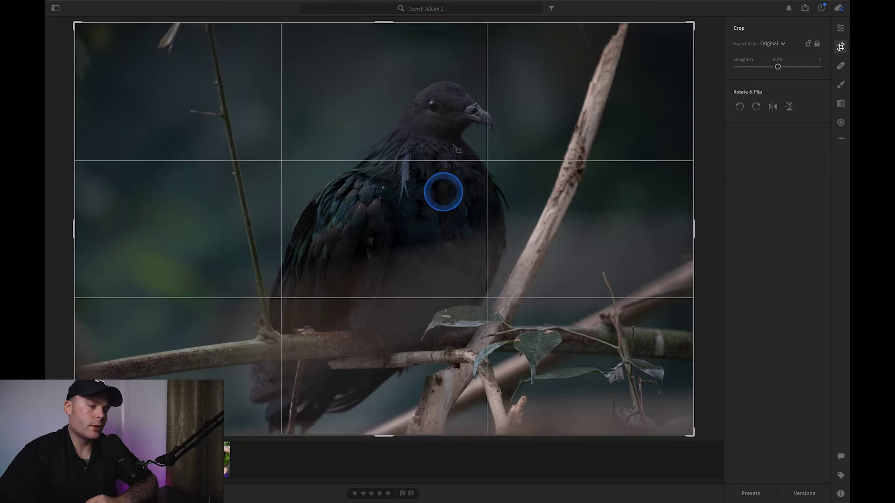
pyautogui.click(841, 30)
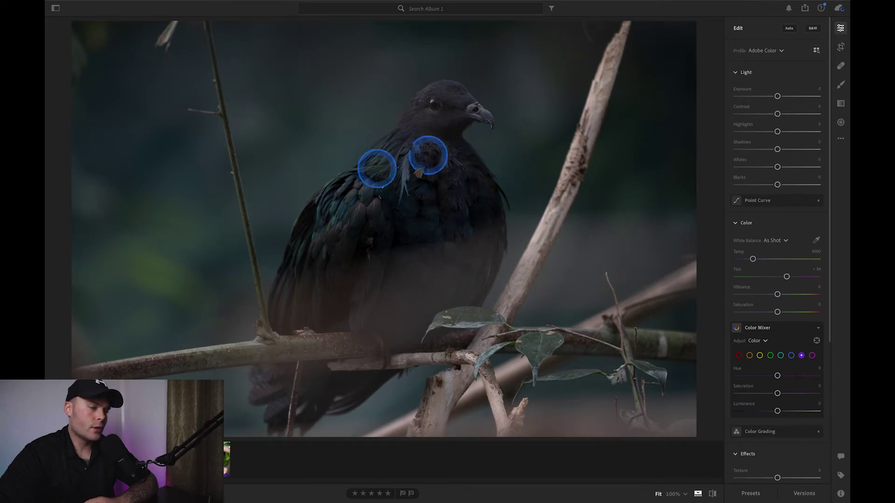
# Inspect the bird's feathers up close, and raise the photo's Exposure to +0.41 and Contrast to +15.
pyautogui.click(367, 191)
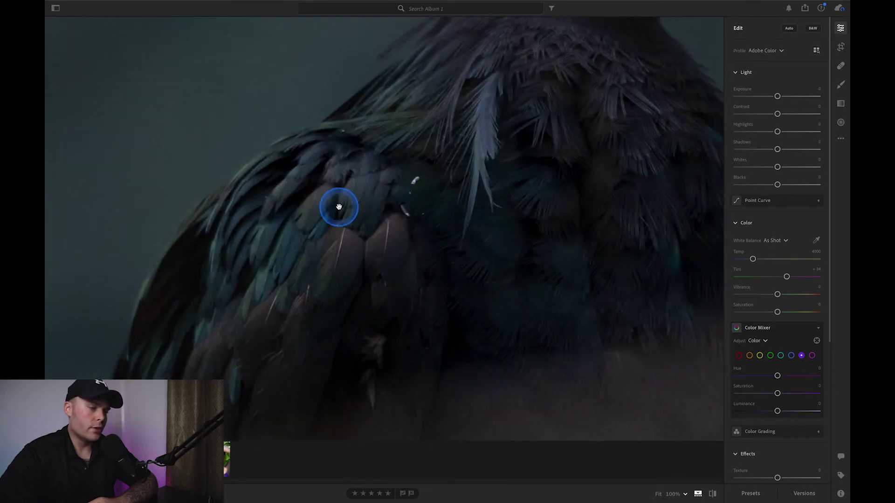
pyautogui.click(556, 79)
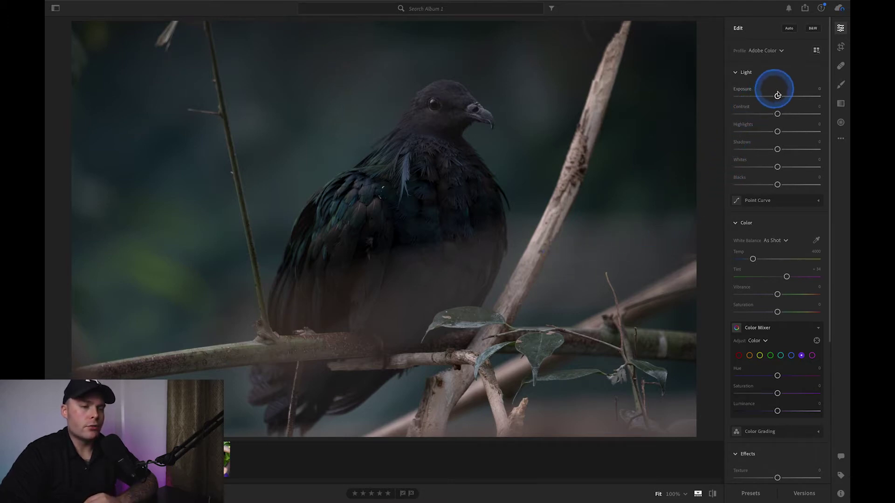
pyautogui.moveTo(778, 97); pyautogui.dragTo(781, 98)
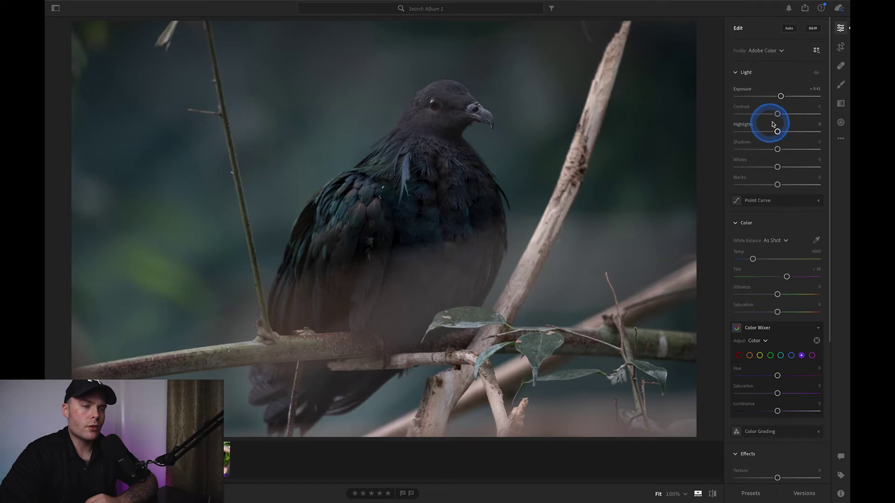
pyautogui.moveTo(778, 115); pyautogui.dragTo(785, 117)
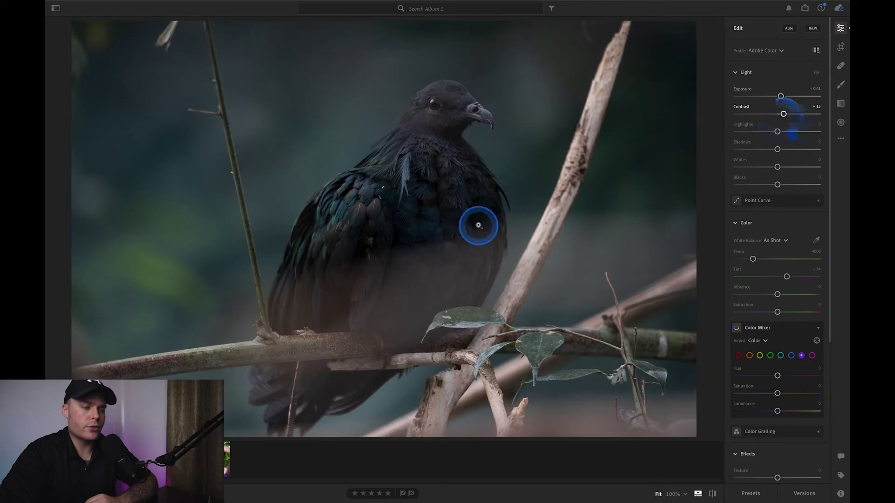
# Compare strong and reduced highlights on the bird photo, and set Highlights to -47.
pyautogui.click(777, 133)
pyautogui.moveTo(773, 134); pyautogui.dragTo(817, 132)
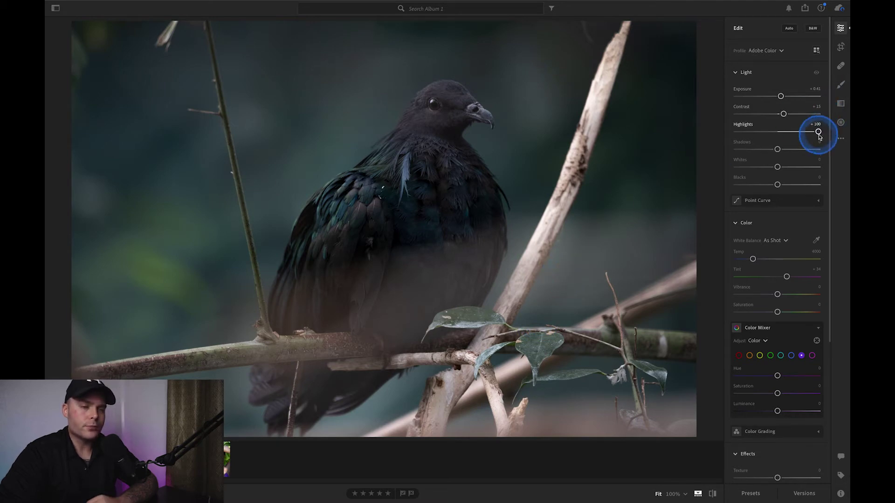
pyautogui.moveTo(817, 132); pyautogui.dragTo(759, 133)
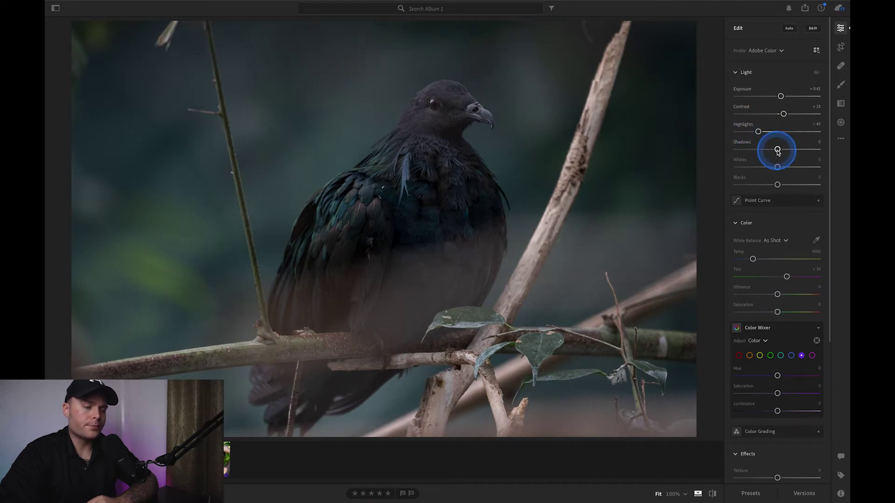
# Try Shadows at +100, check the detail in the bird's feathers, and set Shadows to +44.
pyautogui.moveTo(777, 151); pyautogui.dragTo(820, 150)
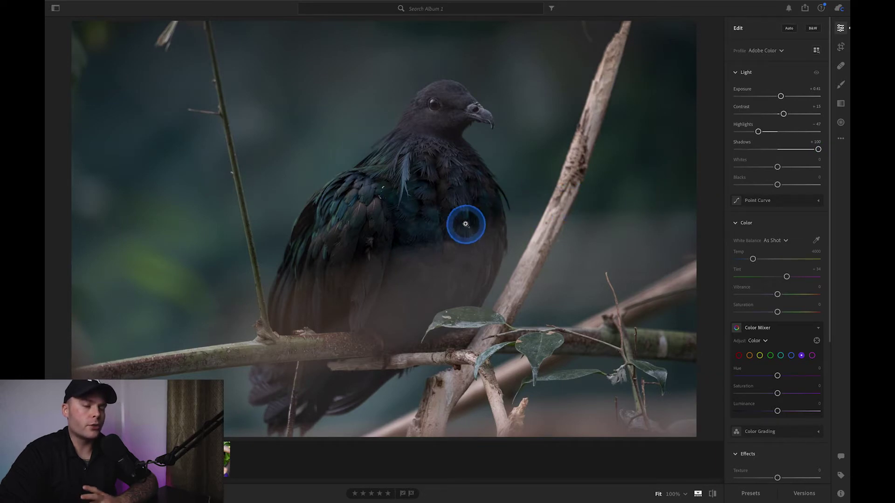
pyautogui.click(444, 239)
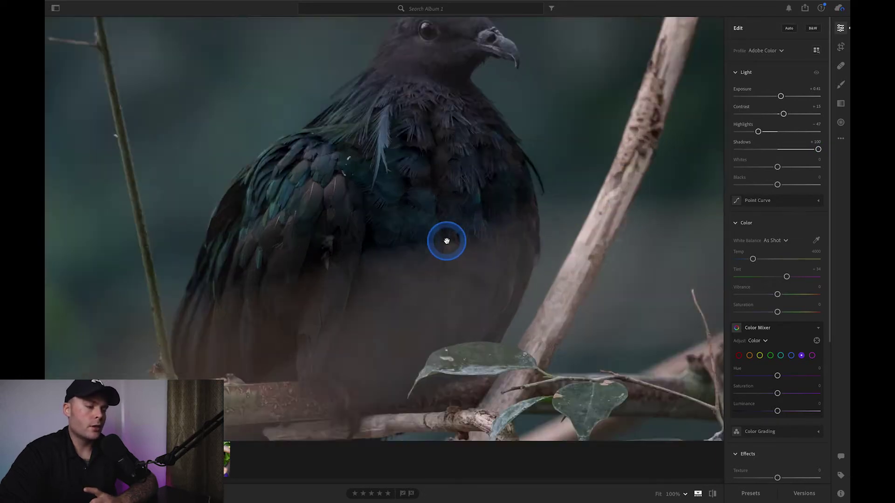
pyautogui.moveTo(446, 241); pyautogui.dragTo(510, 241)
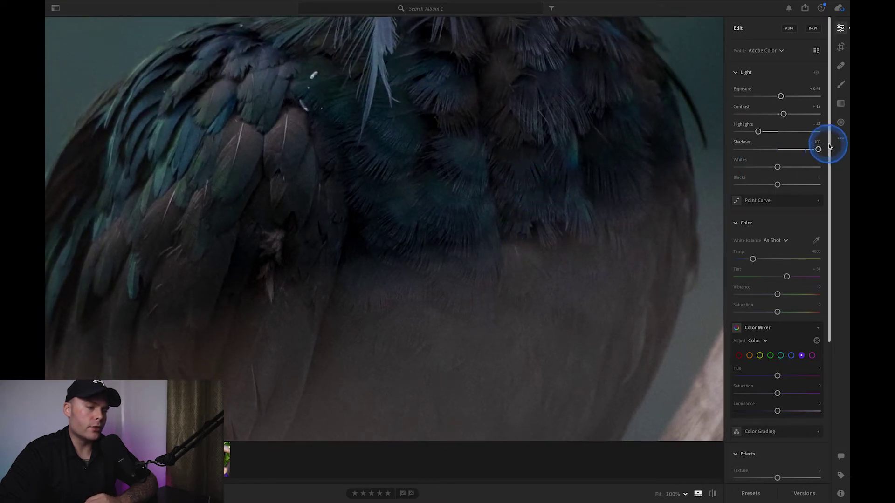
pyautogui.moveTo(817, 149); pyautogui.dragTo(797, 151)
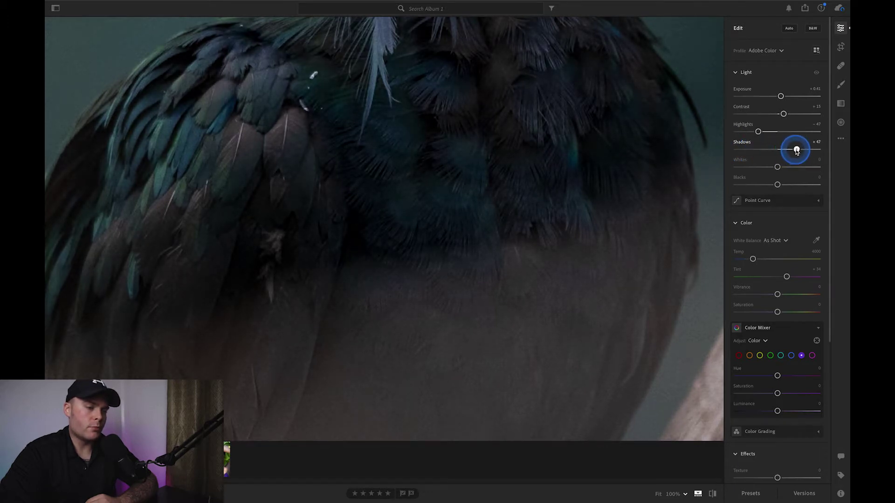
pyautogui.click(671, 154)
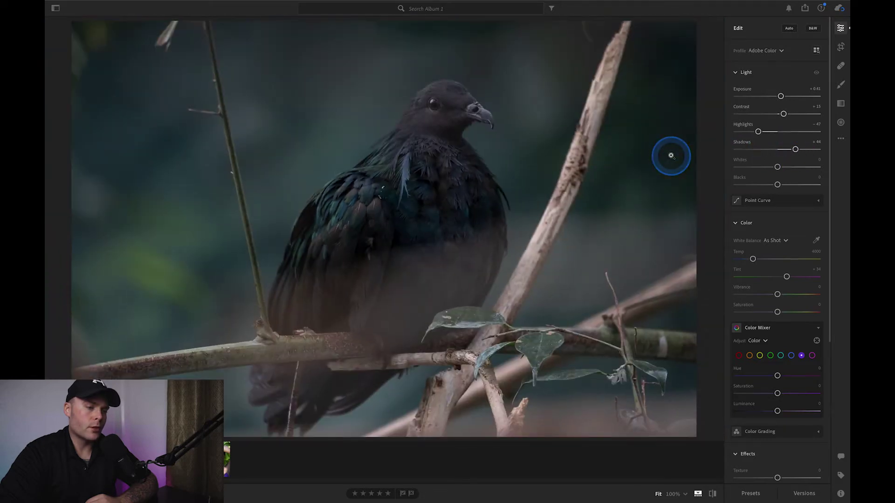
# Try Whites at -20 and an adjustment of the Blacks, and reset both.
pyautogui.moveTo(777, 167)
pyautogui.mouseDown()
pyautogui.moveTo(759, 168)
pyautogui.moveTo(789, 172)
pyautogui.moveTo(756, 175)
pyautogui.moveTo(822, 175)
pyautogui.moveTo(722, 172)
pyautogui.moveTo(771, 175)
pyautogui.mouseUp()
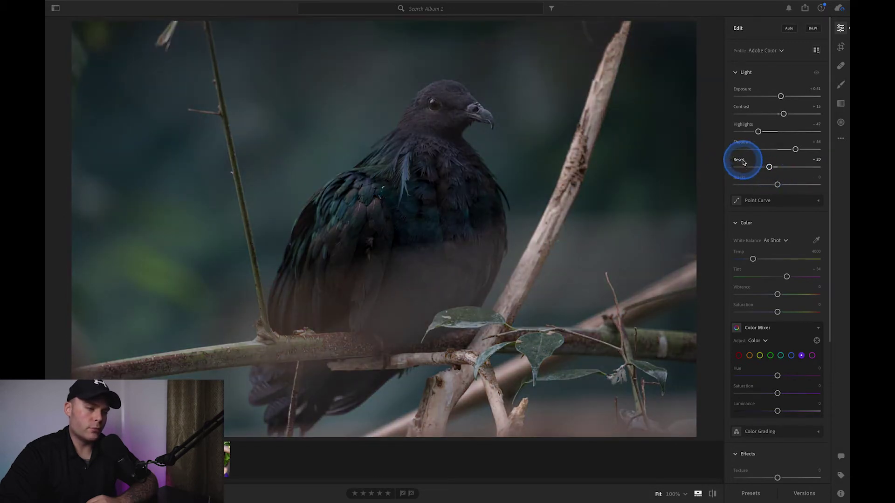
pyautogui.moveTo(772, 185)
pyautogui.mouseDown()
pyautogui.moveTo(728, 190)
pyautogui.moveTo(843, 190)
pyautogui.moveTo(778, 186)
pyautogui.mouseUp()
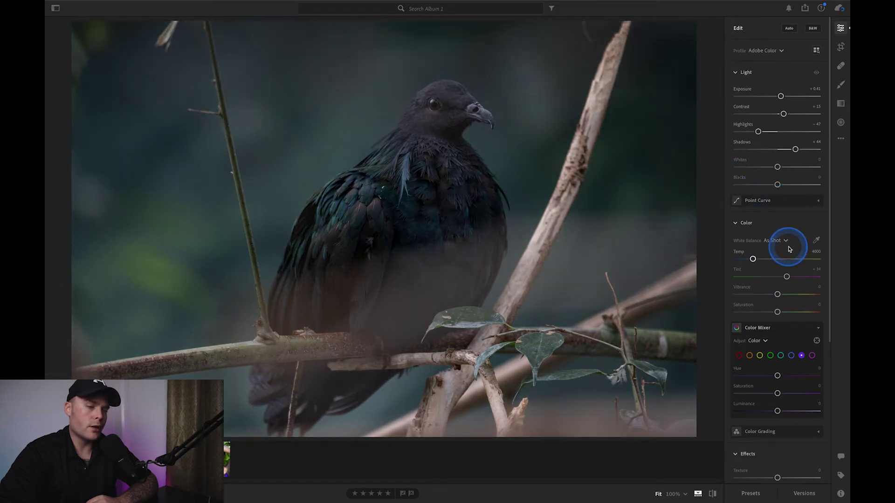
# Try a different white balance Temp and a Tint of +50 on the bird photo, and reset both.
pyautogui.scroll(-4, 788, 249)
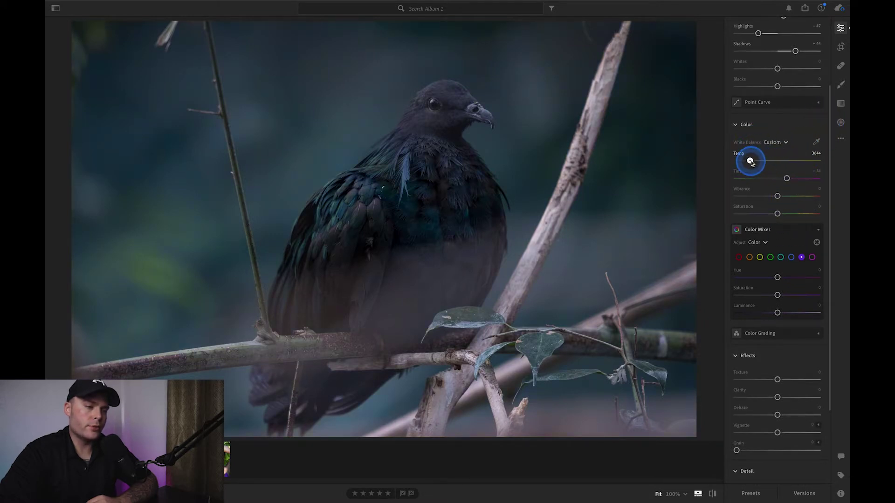
pyautogui.moveTo(755, 161)
pyautogui.mouseDown()
pyautogui.moveTo(744, 154)
pyautogui.moveTo(762, 168)
pyautogui.mouseUp()
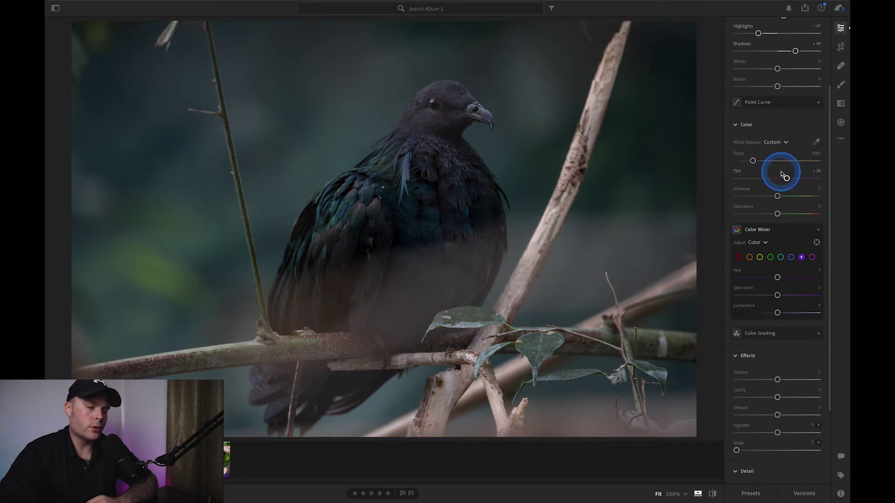
pyautogui.moveTo(786, 182); pyautogui.dragTo(791, 180)
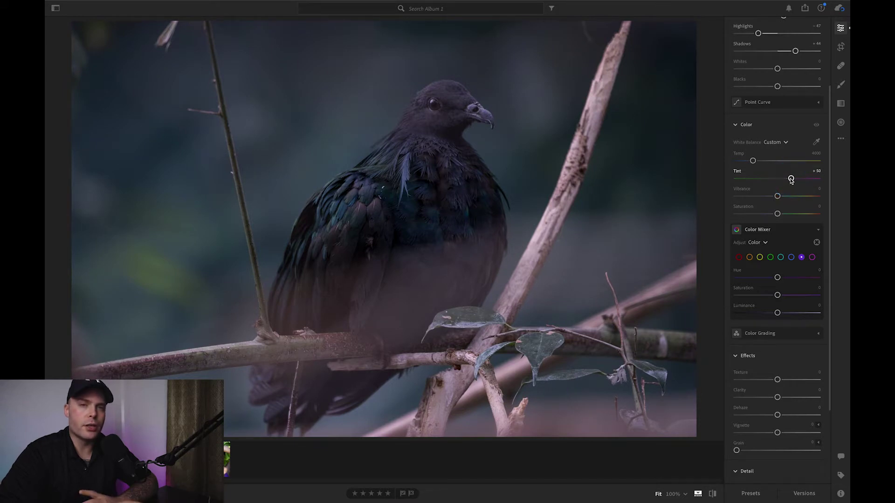
pyautogui.click(791, 180)
pyautogui.click(741, 172)
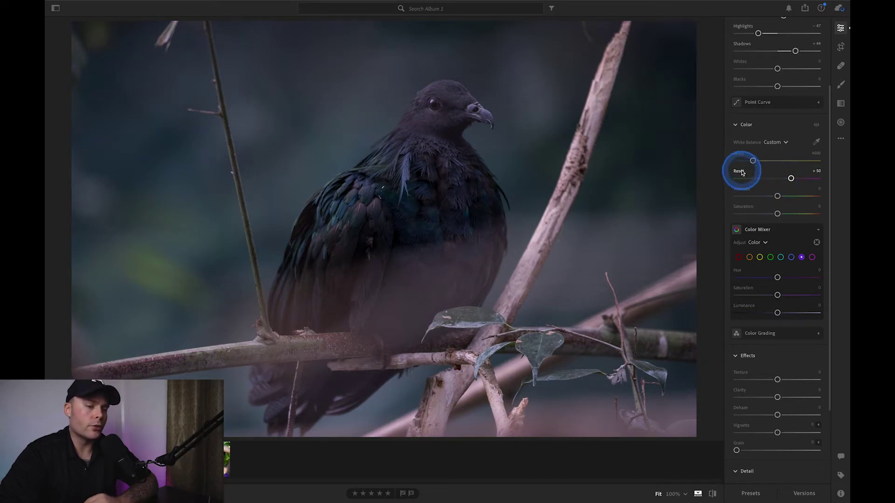
pyautogui.doubleClick(740, 173)
pyautogui.click(773, 183)
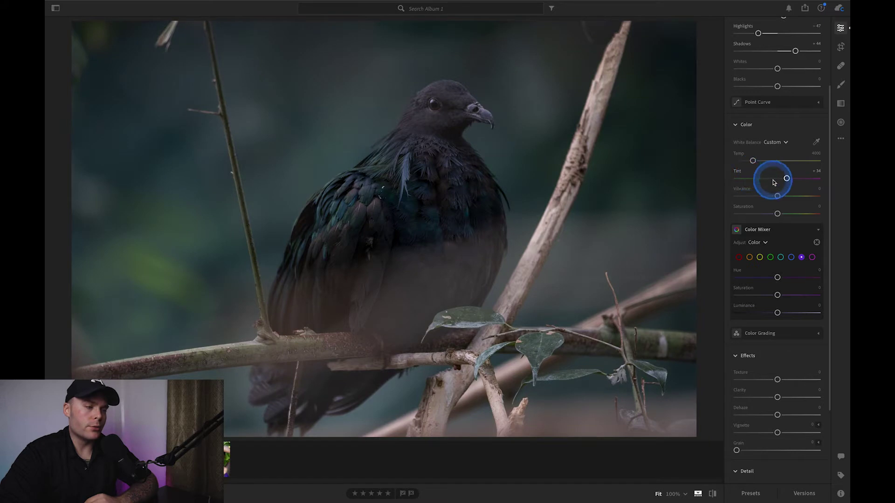
# Raise the bird photo's Vibrance to +14.
pyautogui.click(777, 197)
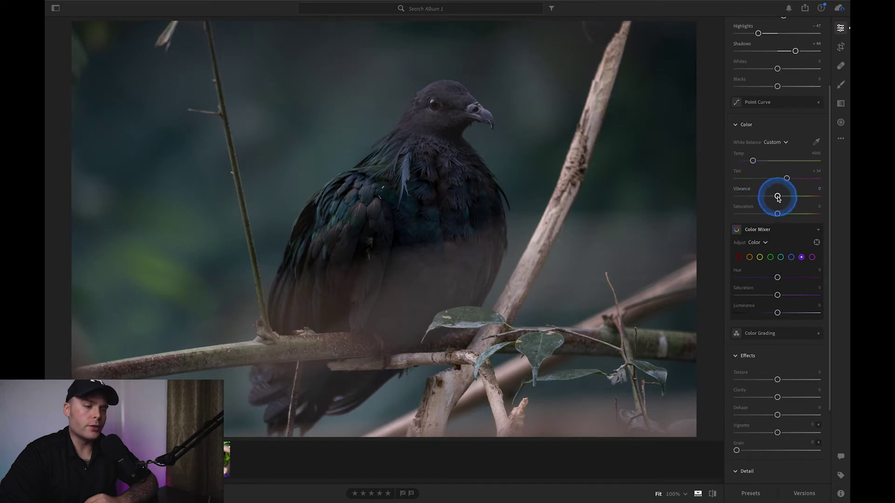
pyautogui.click(777, 196)
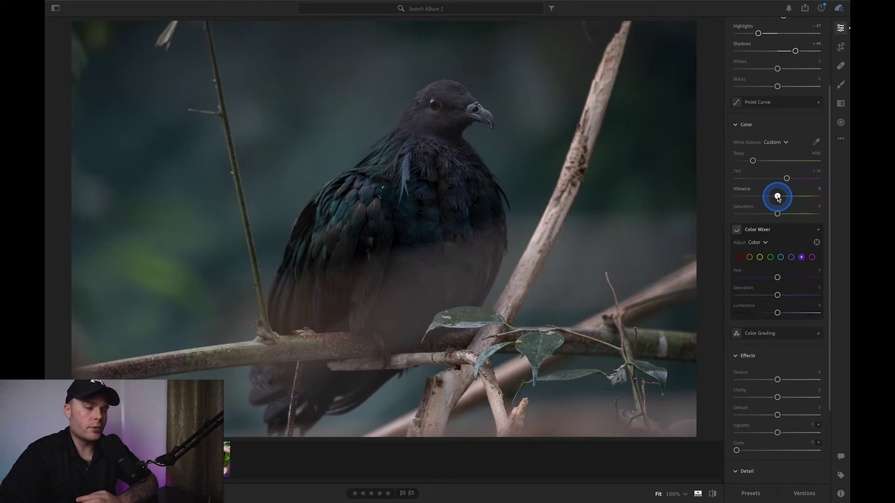
pyautogui.moveTo(777, 198); pyautogui.dragTo(779, 198)
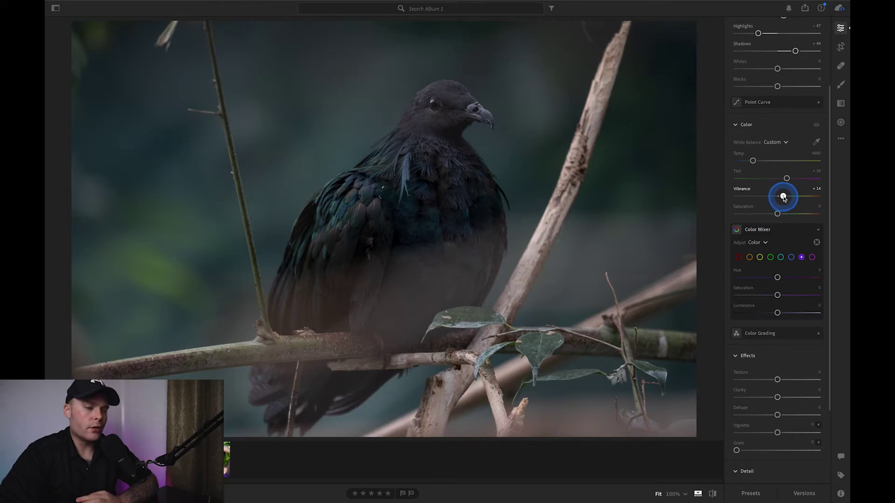
# Try Vibrance at +100 and inspect the wing feathers, set Vibrance to +66, and raise the overall Saturation to +35.
pyautogui.moveTo(790, 198); pyautogui.dragTo(823, 200)
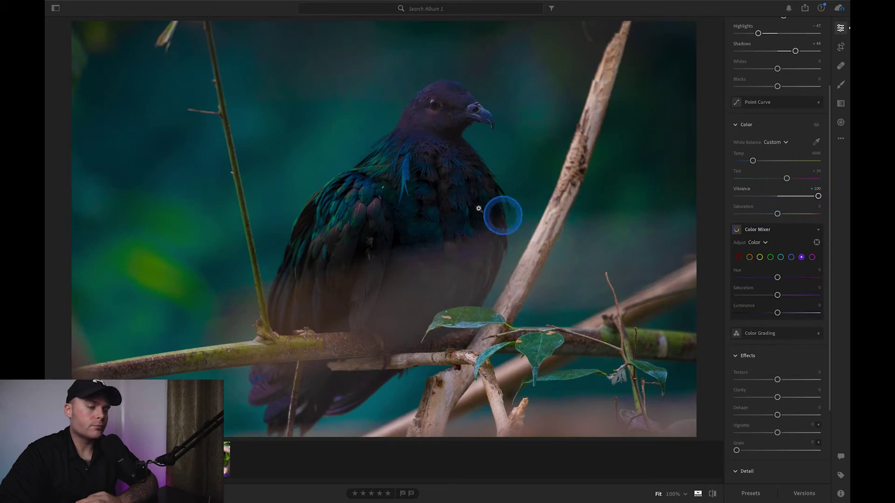
pyautogui.click(363, 192)
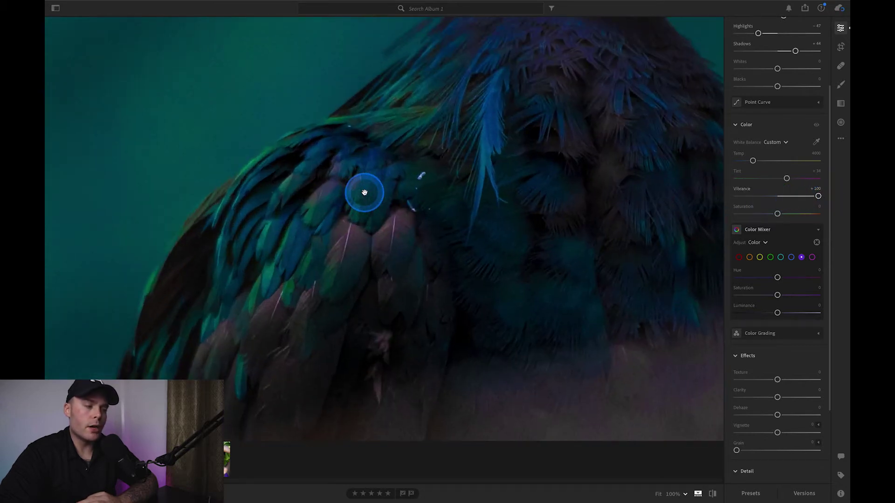
pyautogui.click(364, 192)
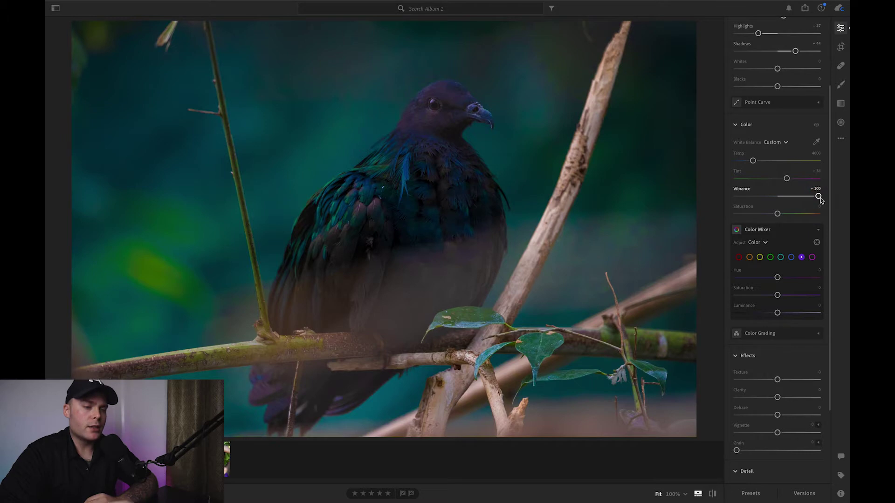
pyautogui.moveTo(820, 198); pyautogui.dragTo(819, 198)
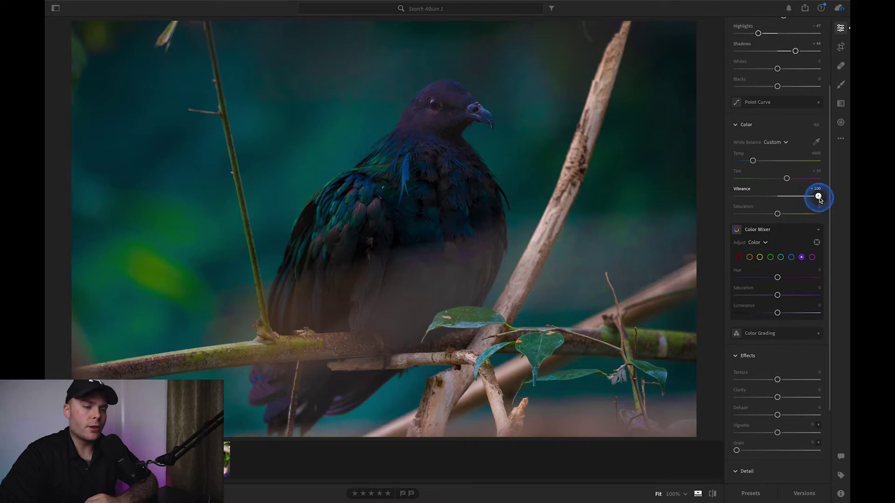
pyautogui.moveTo(816, 198)
pyautogui.mouseDown()
pyautogui.moveTo(781, 197)
pyautogui.moveTo(804, 201)
pyautogui.mouseUp()
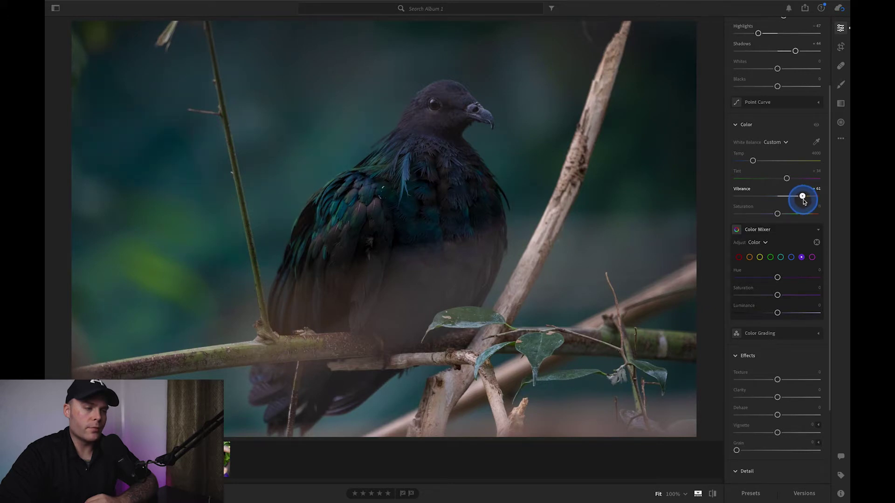
pyautogui.moveTo(804, 202); pyautogui.dragTo(816, 202)
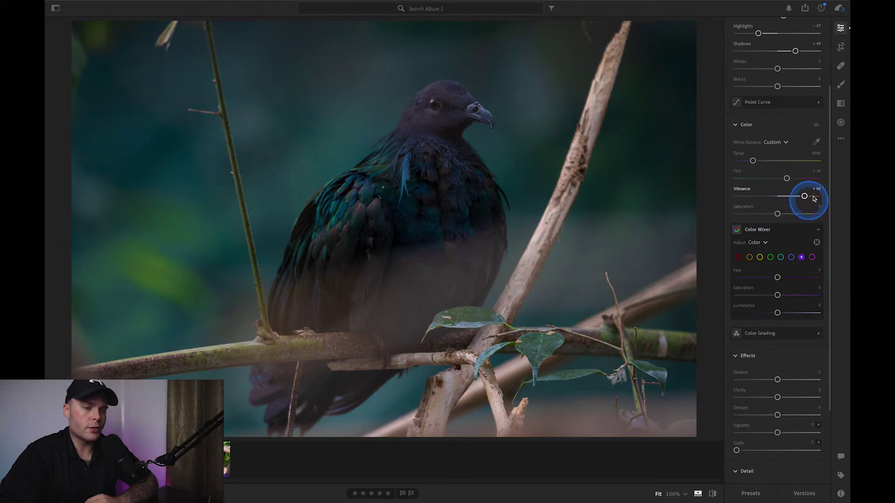
pyautogui.click(777, 214)
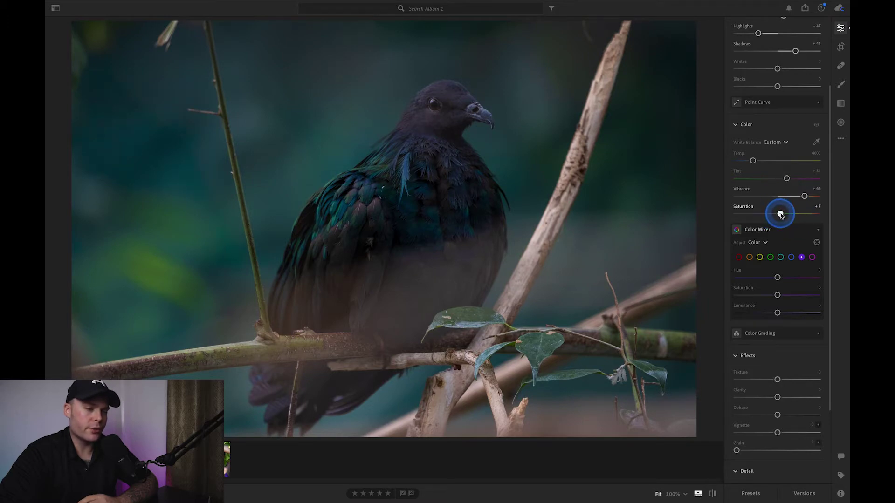
pyautogui.moveTo(785, 215); pyautogui.dragTo(790, 216)
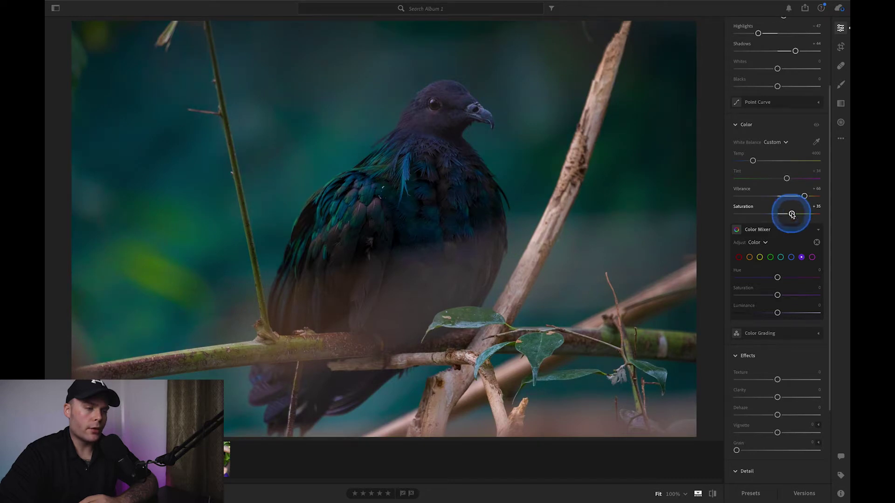
# Check the leaves up close, try the green Hue at +100 in the Color Mixer, and set it to -19.
pyautogui.scroll(-3, 790, 251)
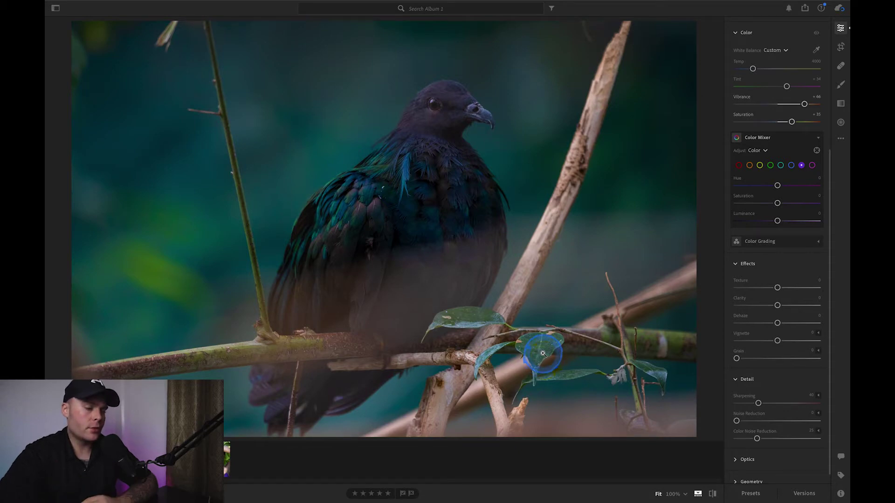
pyautogui.click(542, 353)
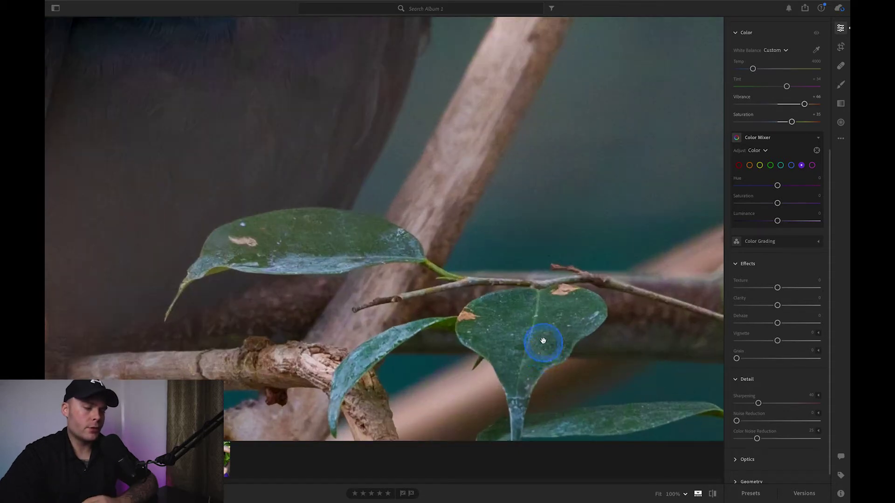
pyautogui.click(543, 342)
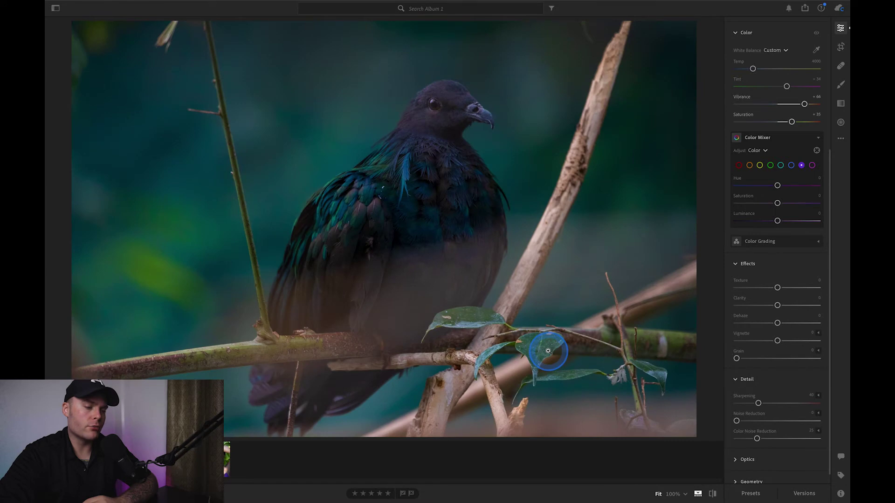
pyautogui.click(548, 350)
pyautogui.click(549, 349)
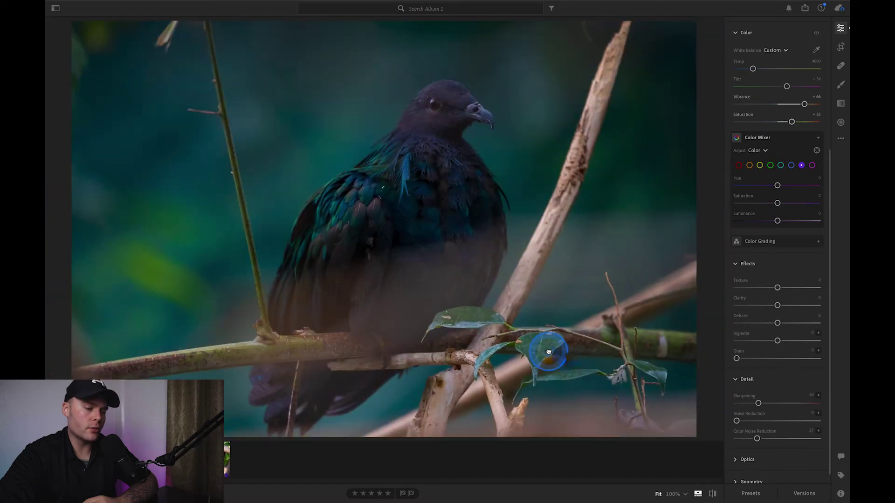
pyautogui.click(771, 166)
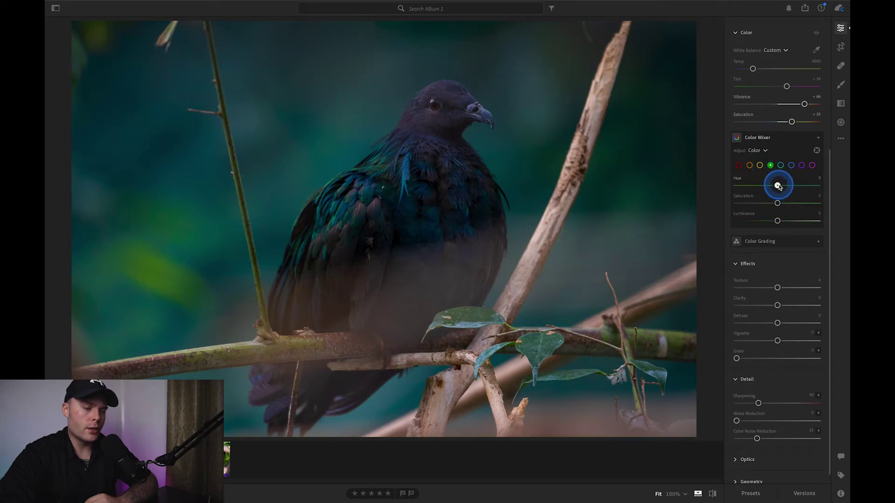
pyautogui.moveTo(780, 186)
pyautogui.mouseDown()
pyautogui.moveTo(815, 187)
pyautogui.moveTo(736, 184)
pyautogui.moveTo(811, 188)
pyautogui.moveTo(755, 190)
pyautogui.moveTo(814, 201)
pyautogui.moveTo(772, 187)
pyautogui.mouseUp()
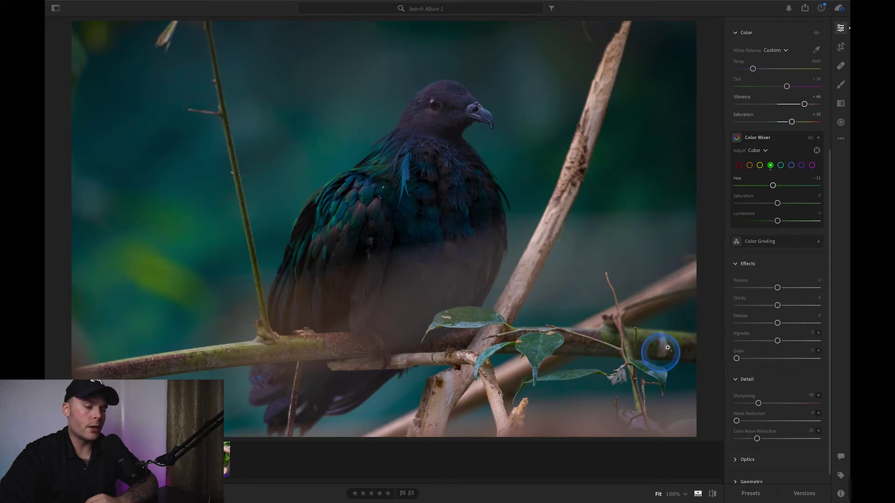
pyautogui.moveTo(773, 186); pyautogui.dragTo(822, 186)
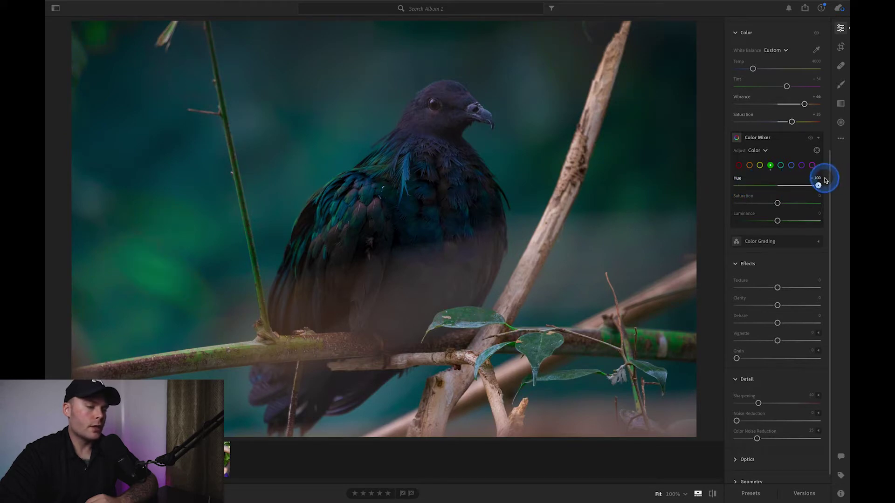
pyautogui.moveTo(825, 185); pyautogui.dragTo(771, 188)
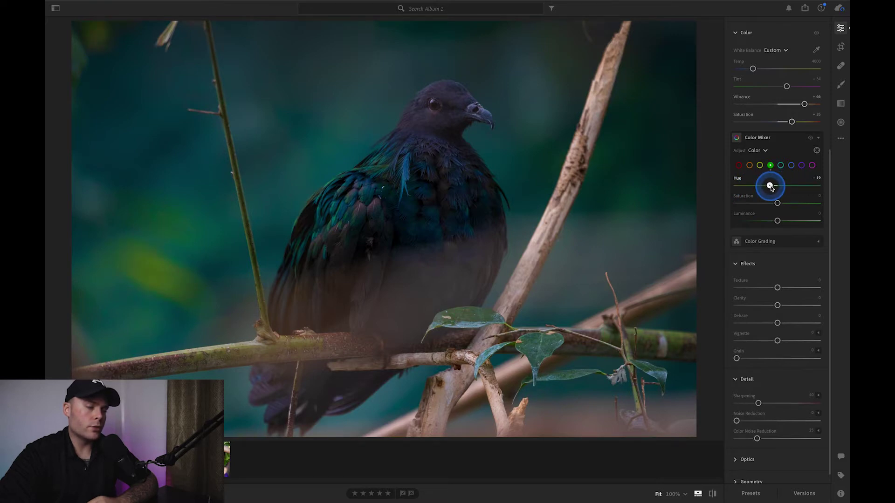
# Try changes to the green Saturation and Luminance in the Color Mixer, including Luminance at +97, and reset both.
pyautogui.click(777, 203)
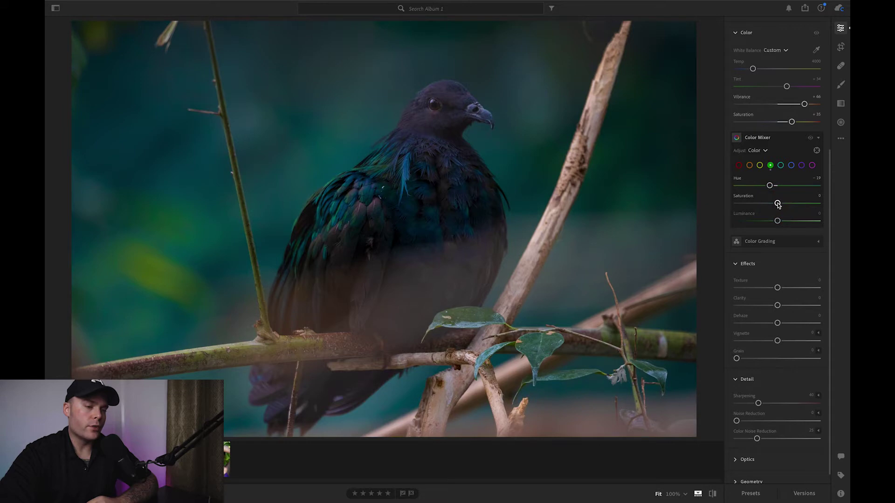
pyautogui.moveTo(780, 206)
pyautogui.mouseDown()
pyautogui.moveTo(819, 205)
pyautogui.moveTo(764, 205)
pyautogui.moveTo(784, 203)
pyautogui.mouseUp()
pyautogui.click(743, 199)
pyautogui.moveTo(778, 222); pyautogui.dragTo(818, 219)
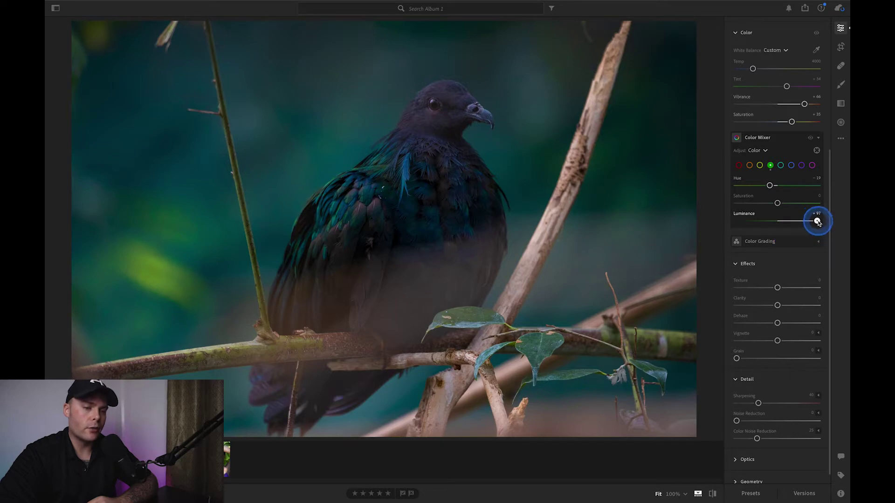
pyautogui.moveTo(814, 223); pyautogui.dragTo(788, 226)
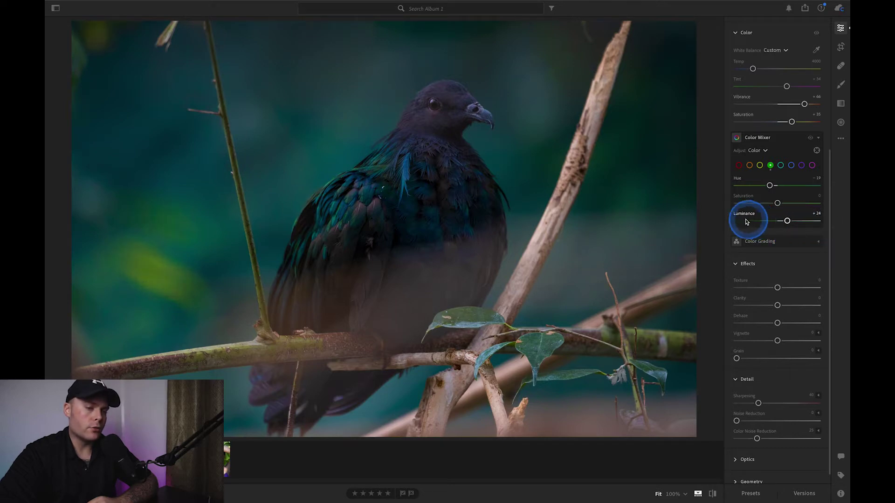
pyautogui.doubleClick(743, 214)
pyautogui.click(777, 223)
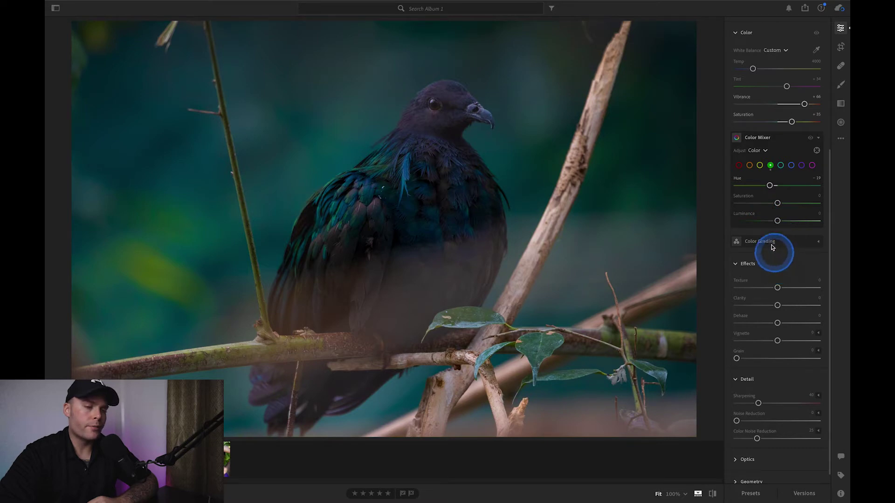
# Try and reset the purple Hue and Saturation while zoomed in on the bird's head, and set the purple Luminance to +24.
pyautogui.click(451, 129)
pyautogui.moveTo(451, 128); pyautogui.dragTo(465, 180)
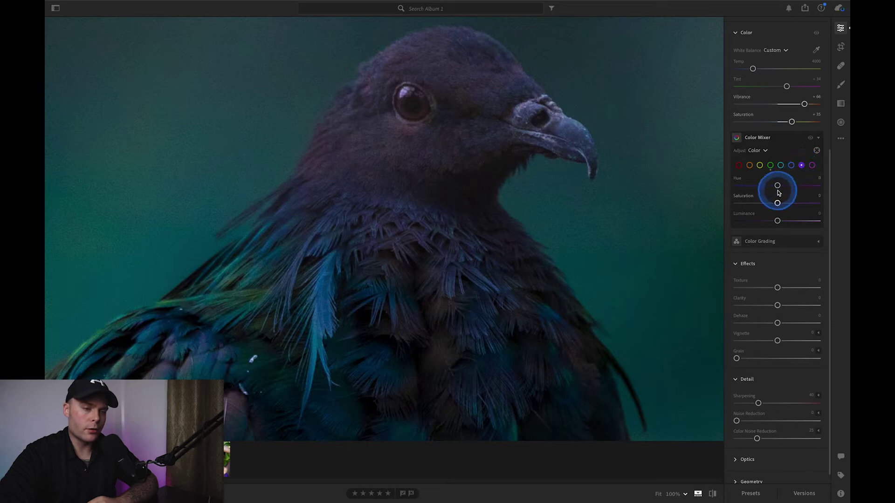
pyautogui.moveTo(781, 188)
pyautogui.mouseDown()
pyautogui.moveTo(831, 188)
pyautogui.moveTo(758, 189)
pyautogui.moveTo(834, 189)
pyautogui.moveTo(707, 190)
pyautogui.moveTo(791, 186)
pyautogui.moveTo(772, 187)
pyautogui.mouseUp()
pyautogui.doubleClick(744, 177)
pyautogui.click(777, 204)
pyautogui.moveTo(777, 206); pyautogui.dragTo(748, 198)
pyautogui.click(747, 197)
pyautogui.click(777, 221)
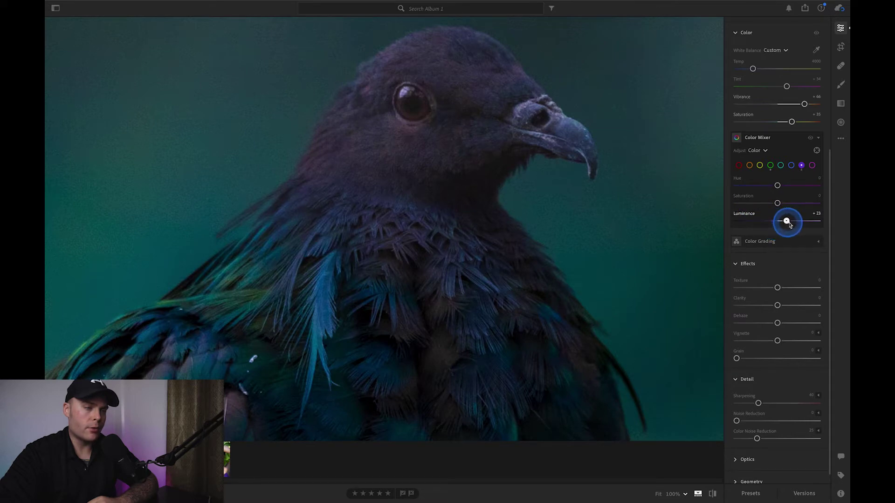
pyautogui.moveTo(807, 224); pyautogui.dragTo(787, 222)
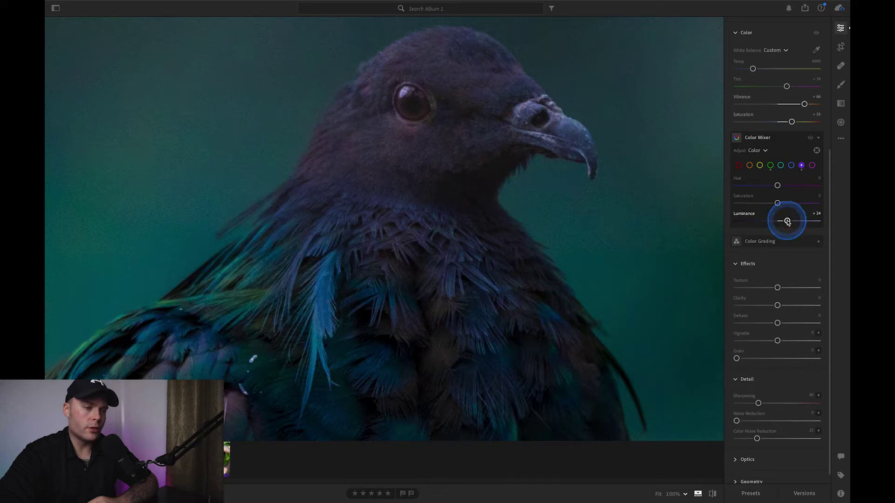
# Shift the blue Hue to -11 in the Color Mixer, checking the effect on the bird's feathers.
pyautogui.click(791, 165)
pyautogui.moveTo(491, 273); pyautogui.dragTo(559, 197)
pyautogui.moveTo(779, 186)
pyautogui.mouseDown()
pyautogui.moveTo(815, 196)
pyautogui.moveTo(812, 186)
pyautogui.moveTo(777, 183)
pyautogui.moveTo(817, 186)
pyautogui.moveTo(735, 187)
pyautogui.moveTo(767, 189)
pyautogui.mouseUp()
pyautogui.click(553, 216)
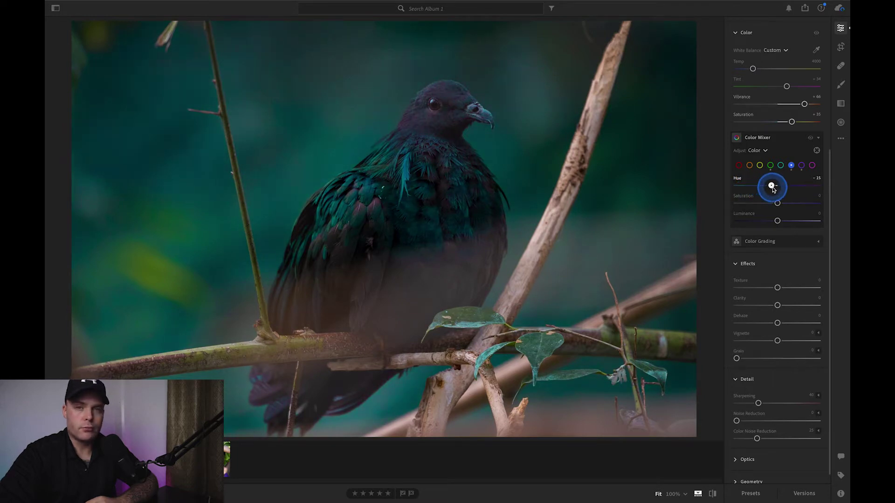
pyautogui.moveTo(772, 188)
pyautogui.mouseDown()
pyautogui.moveTo(762, 191)
pyautogui.moveTo(811, 187)
pyautogui.moveTo(760, 192)
pyautogui.moveTo(781, 194)
pyautogui.mouseUp()
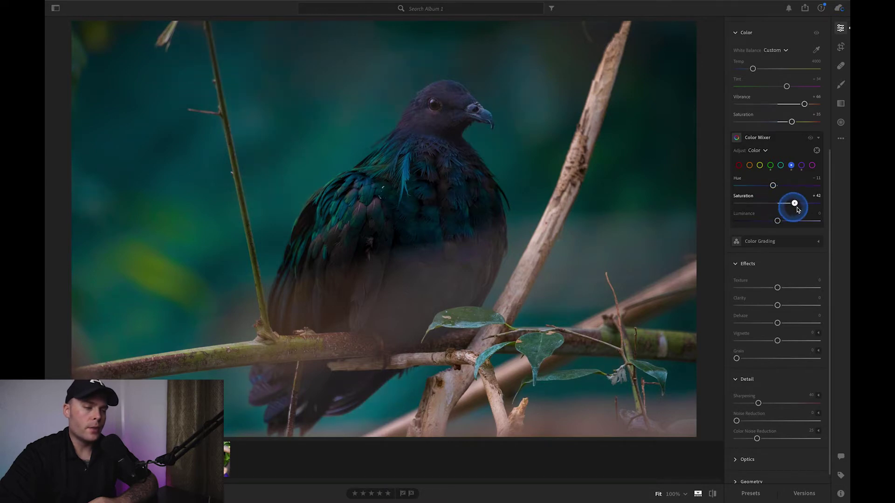
# Set both the Saturation and the Luminance of the blues to +16 in the Color Mixer.
pyautogui.moveTo(811, 212); pyautogui.dragTo(789, 213)
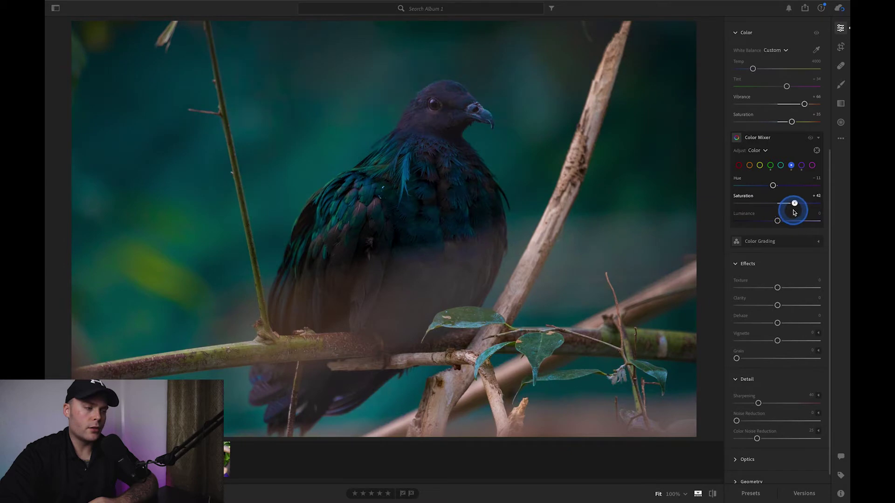
pyautogui.moveTo(780, 211); pyautogui.dragTo(779, 211)
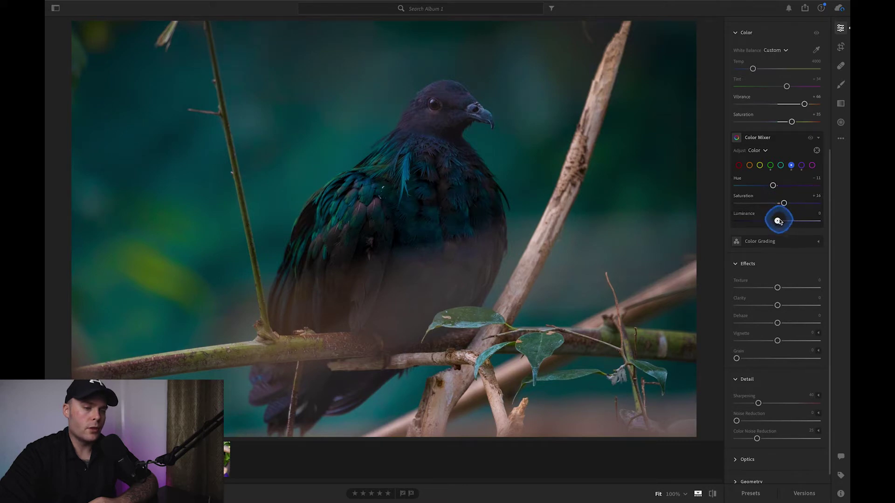
pyautogui.moveTo(802, 225)
pyautogui.mouseDown()
pyautogui.moveTo(759, 225)
pyautogui.moveTo(799, 229)
pyautogui.moveTo(775, 227)
pyautogui.moveTo(786, 228)
pyautogui.mouseUp()
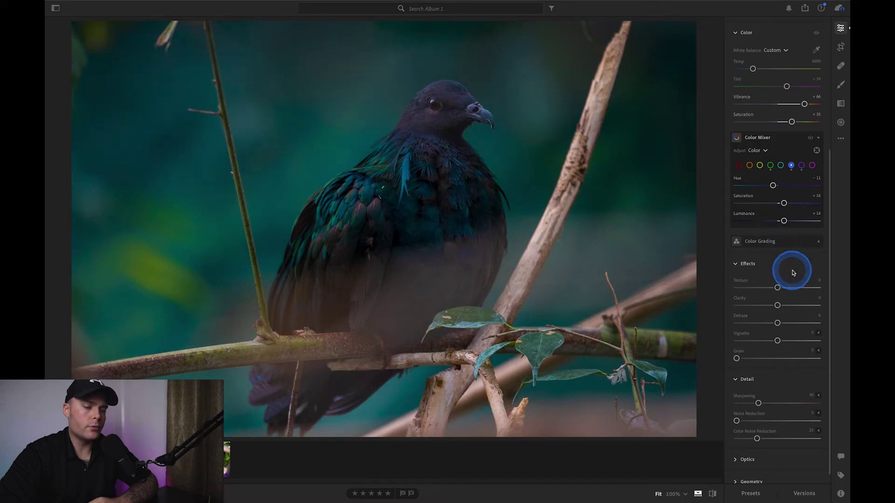
# Try Texture at +13, +100 and +15 while inspecting the feather detail up close, and reset it.
pyautogui.scroll(-1, 792, 272)
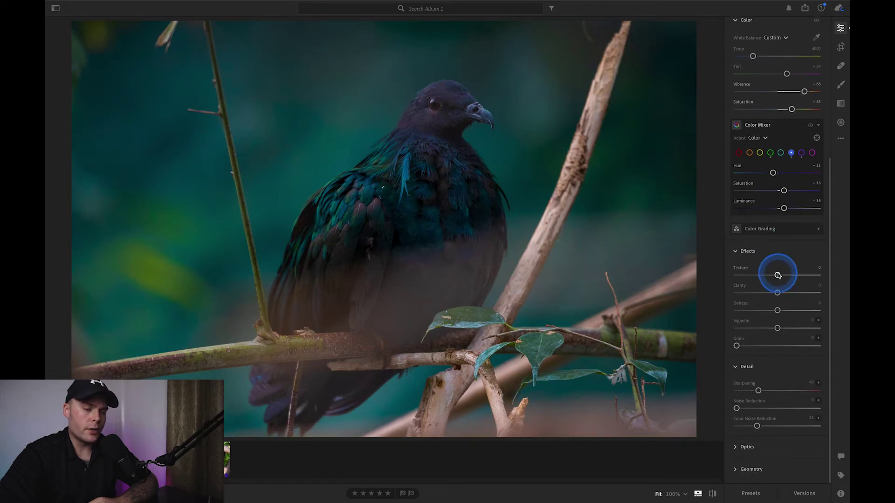
pyautogui.moveTo(777, 275)
pyautogui.mouseDown()
pyautogui.moveTo(811, 278)
pyautogui.moveTo(772, 278)
pyautogui.mouseUp()
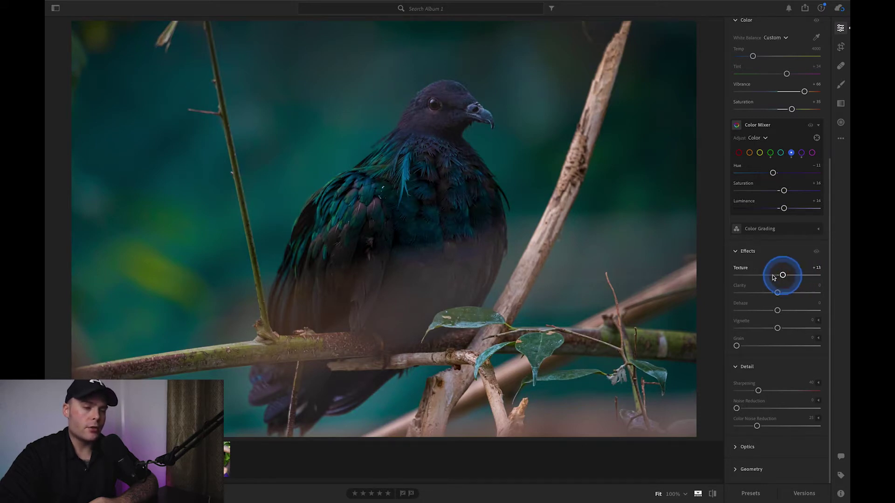
pyautogui.click(426, 195)
pyautogui.moveTo(427, 136); pyautogui.dragTo(447, 212)
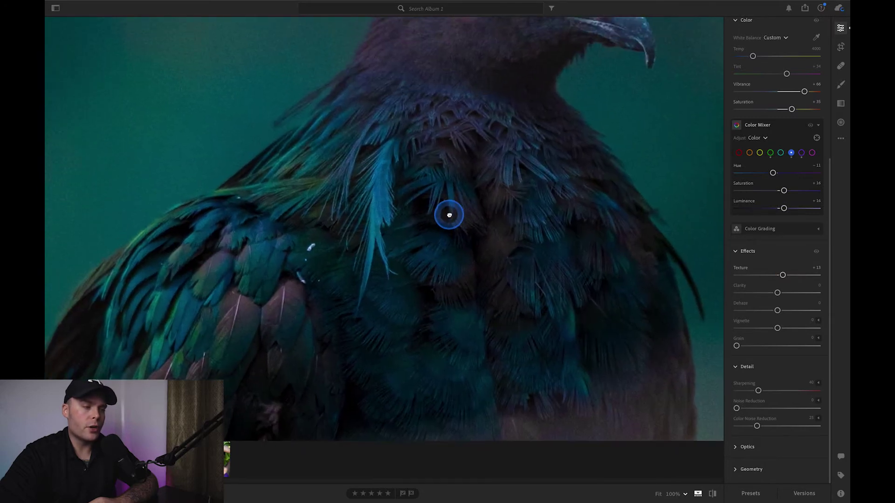
pyautogui.click(783, 277)
pyautogui.moveTo(783, 277)
pyautogui.mouseDown()
pyautogui.moveTo(740, 276)
pyautogui.moveTo(817, 279)
pyautogui.moveTo(786, 276)
pyautogui.mouseUp()
pyautogui.moveTo(595, 225); pyautogui.dragTo(621, 272)
pyautogui.moveTo(786, 275); pyautogui.dragTo(818, 277)
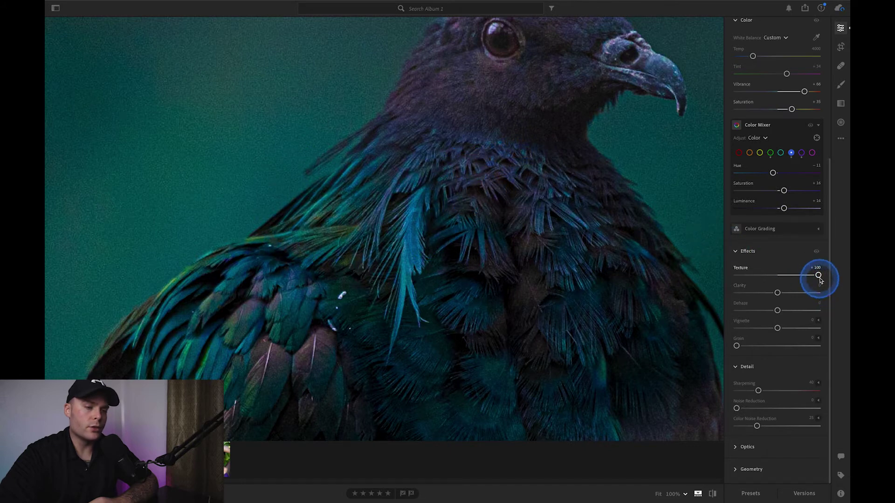
pyautogui.moveTo(814, 278); pyautogui.dragTo(785, 280)
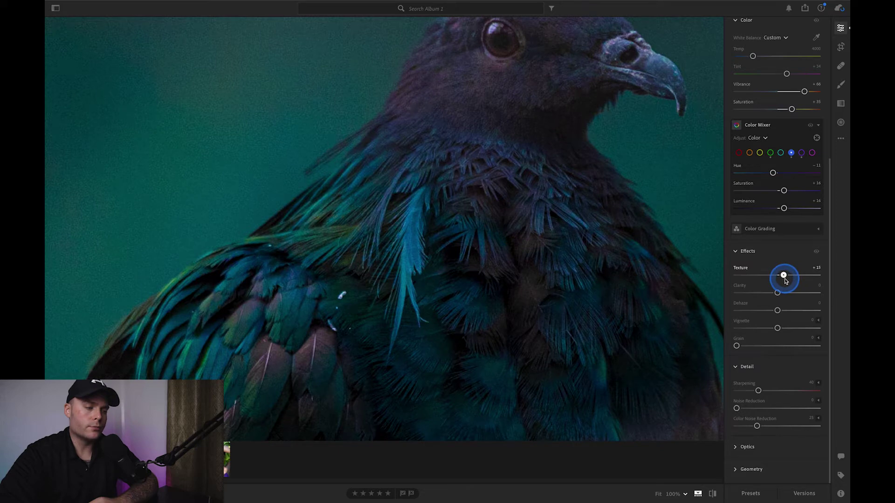
pyautogui.doubleClick(741, 268)
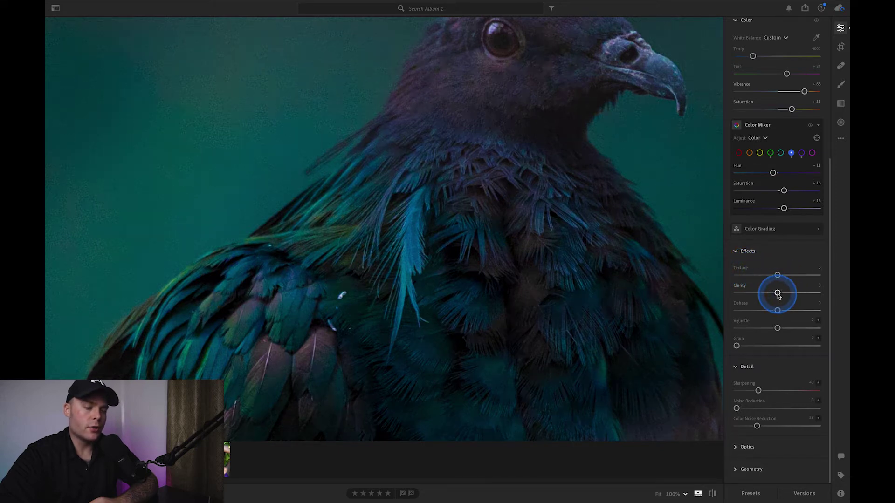
# Try Clarity at negative values down to -71 and beyond, settle on +64, and set Dehaze to +38.
pyautogui.moveTo(777, 294); pyautogui.dragTo(736, 293)
pyautogui.click(702, 292)
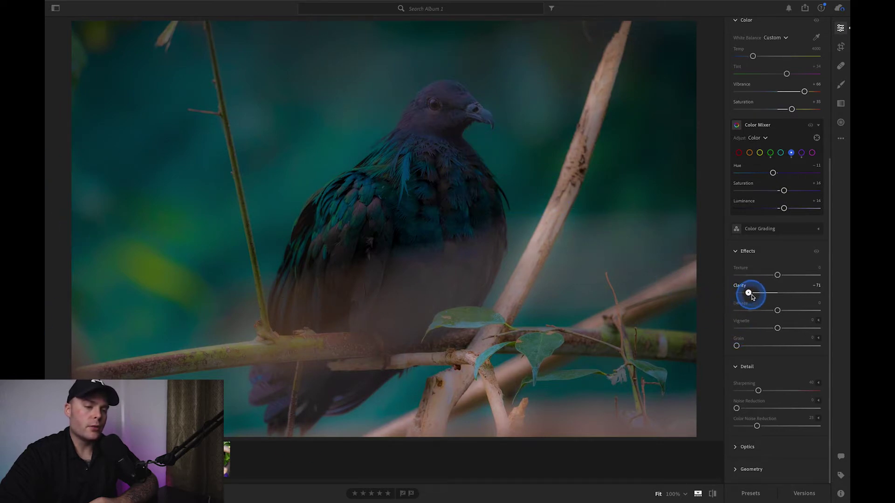
pyautogui.moveTo(754, 297); pyautogui.dragTo(808, 295)
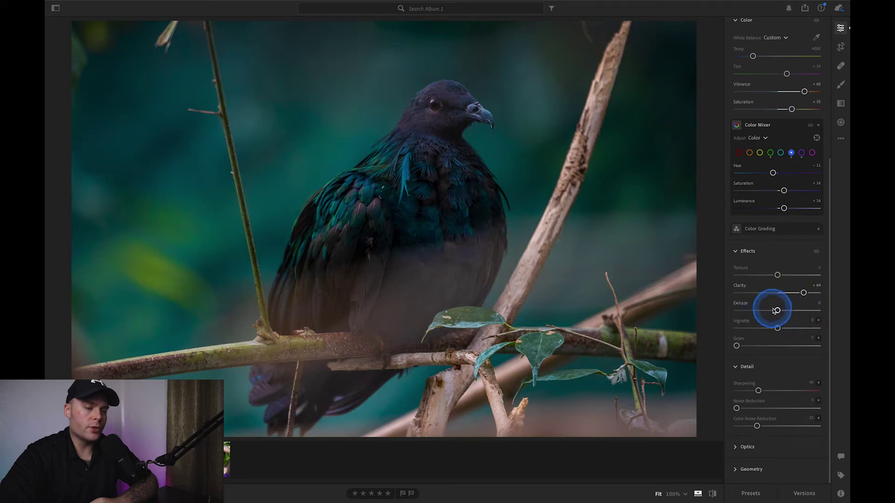
pyautogui.moveTo(778, 313); pyautogui.dragTo(795, 321)
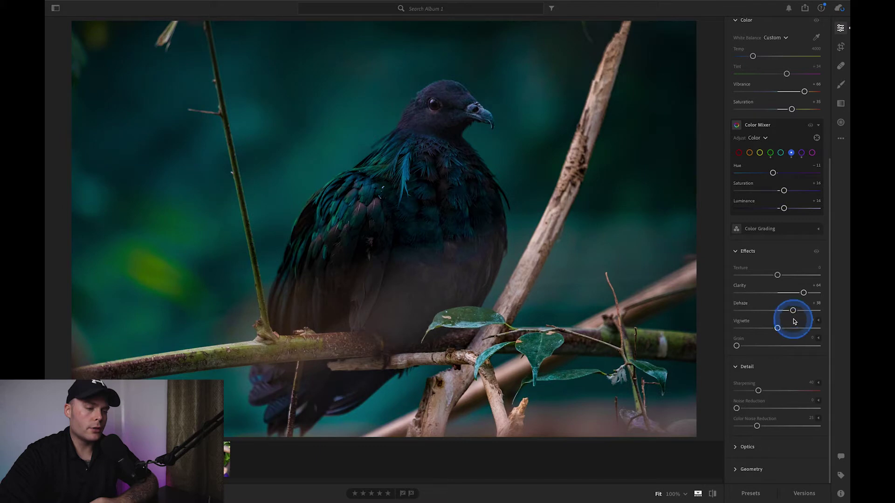
# Try the Vignette at -18 on the bird photo and settle on -5.
pyautogui.moveTo(776, 329); pyautogui.dragTo(770, 330)
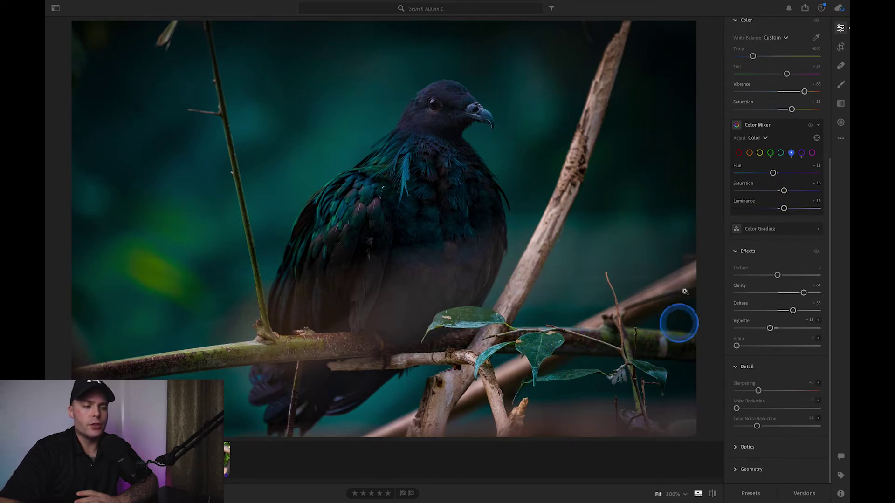
pyautogui.click(770, 329)
pyautogui.moveTo(770, 329)
pyautogui.mouseDown()
pyautogui.moveTo(727, 333)
pyautogui.moveTo(778, 327)
pyautogui.moveTo(683, 330)
pyautogui.moveTo(820, 335)
pyautogui.moveTo(780, 340)
pyautogui.mouseUp()
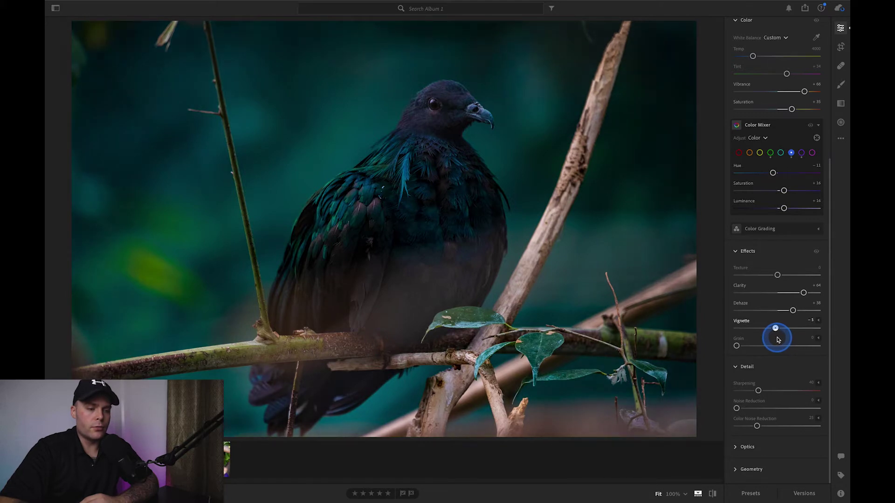
pyautogui.moveTo(777, 340); pyautogui.dragTo(777, 339)
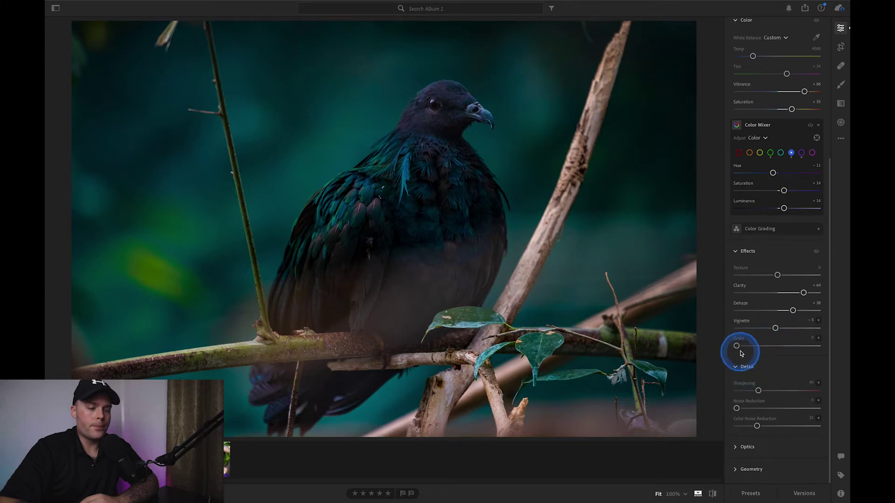
pyautogui.moveTo(737, 349); pyautogui.dragTo(709, 353)
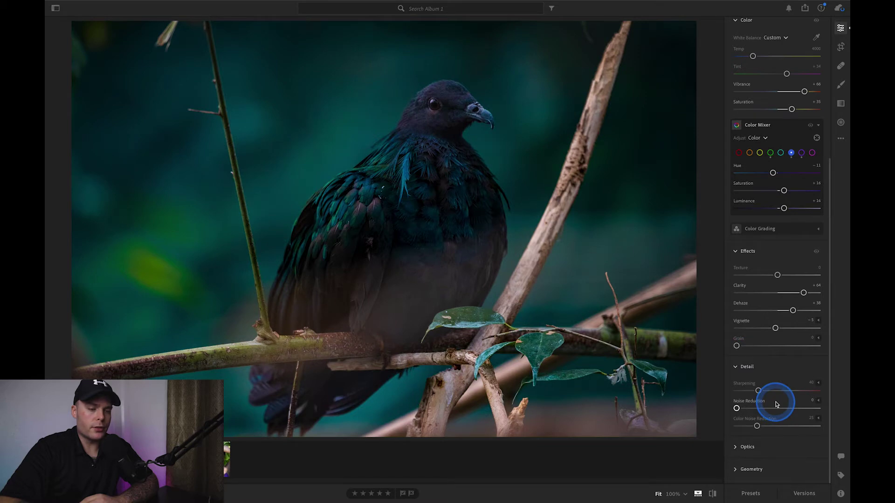
# Set Noise Reduction to 11 while inspecting the grain around the bird's head and in the background up close.
pyautogui.moveTo(757, 391)
pyautogui.mouseDown()
pyautogui.moveTo(818, 403)
pyautogui.moveTo(761, 397)
pyautogui.moveTo(799, 392)
pyautogui.moveTo(751, 393)
pyautogui.mouseUp()
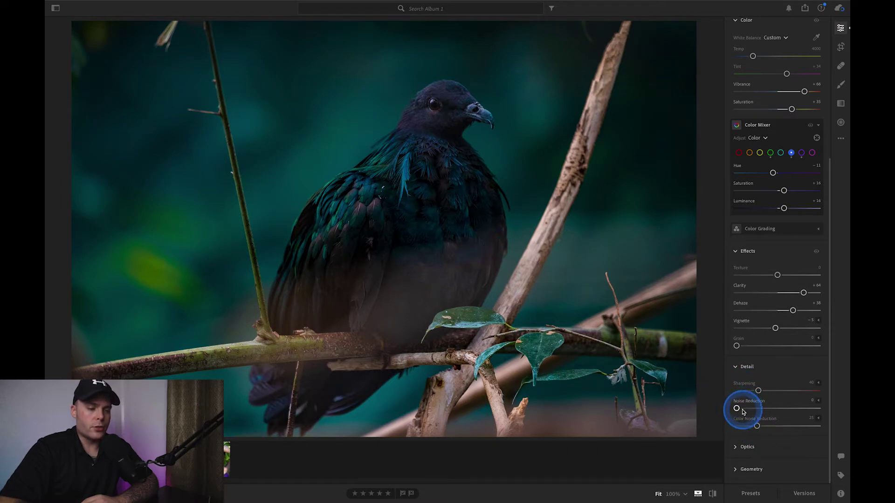
pyautogui.click(350, 153)
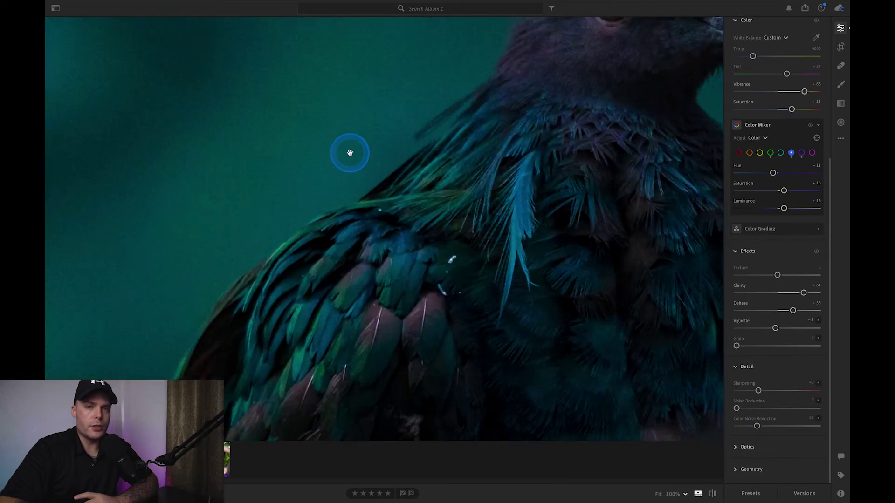
pyautogui.moveTo(347, 136); pyautogui.dragTo(353, 226)
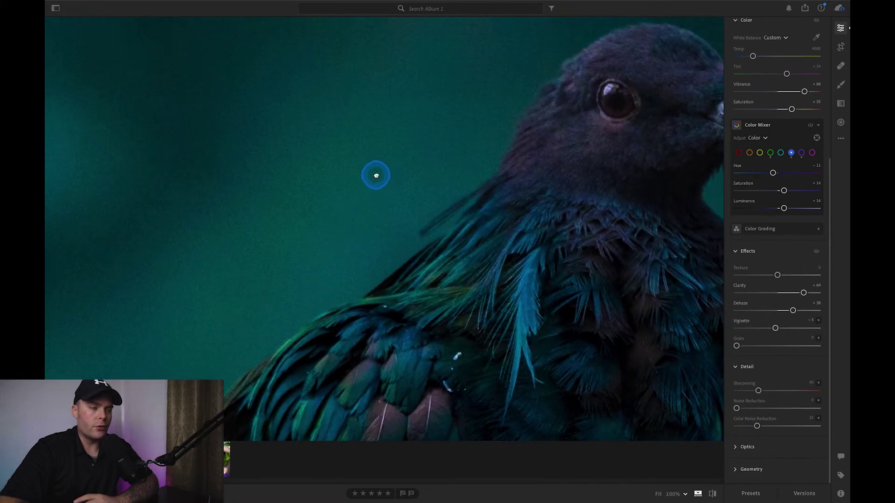
pyautogui.moveTo(373, 176); pyautogui.dragTo(376, 232)
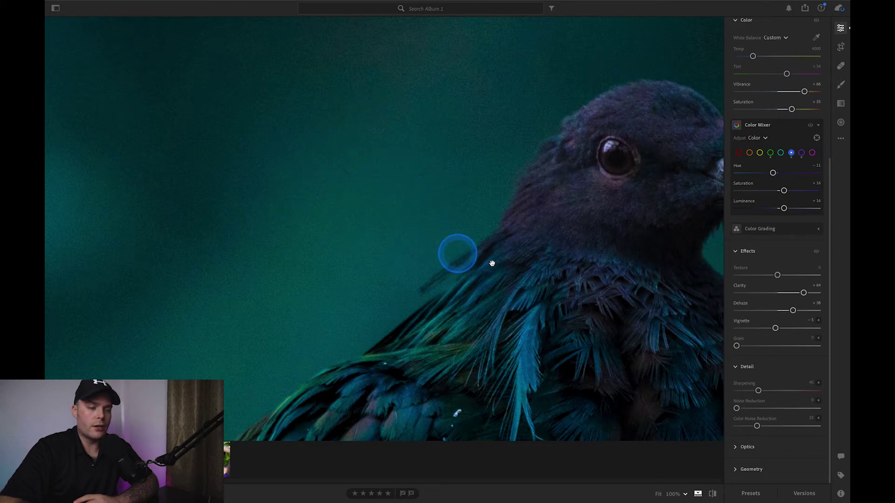
pyautogui.moveTo(604, 369); pyautogui.dragTo(496, 366)
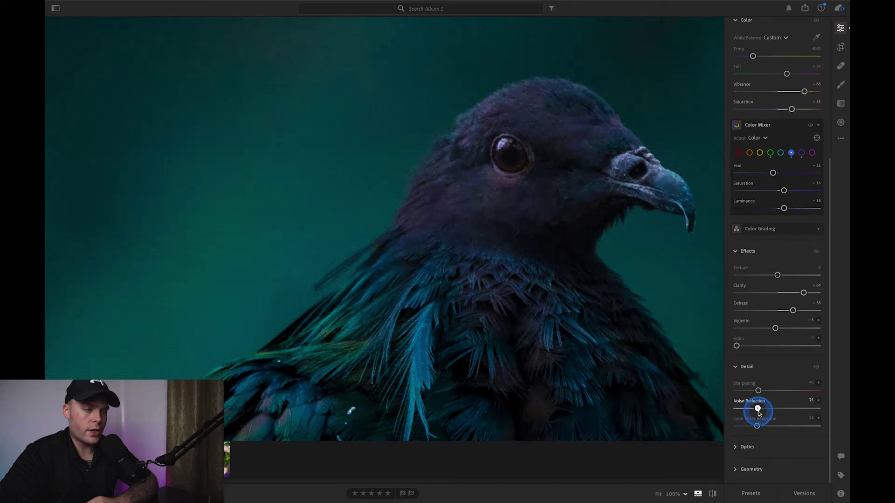
pyautogui.moveTo(757, 412); pyautogui.dragTo(723, 418)
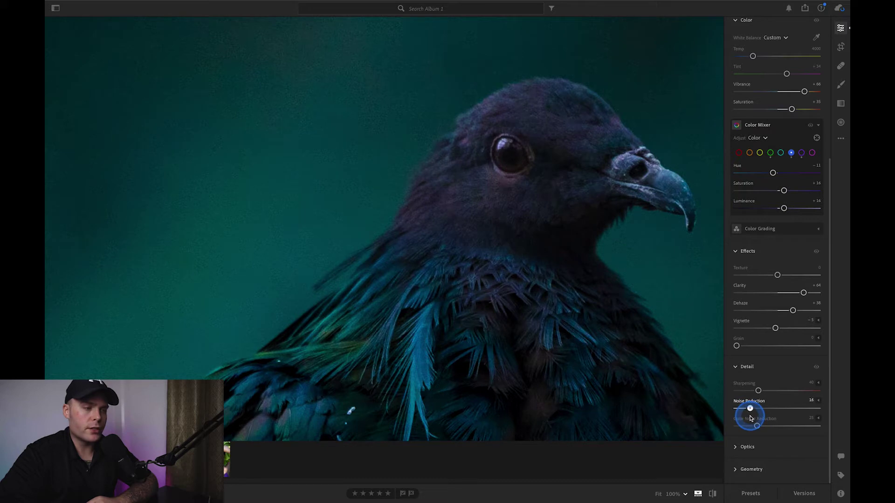
pyautogui.moveTo(750, 419); pyautogui.dragTo(737, 419)
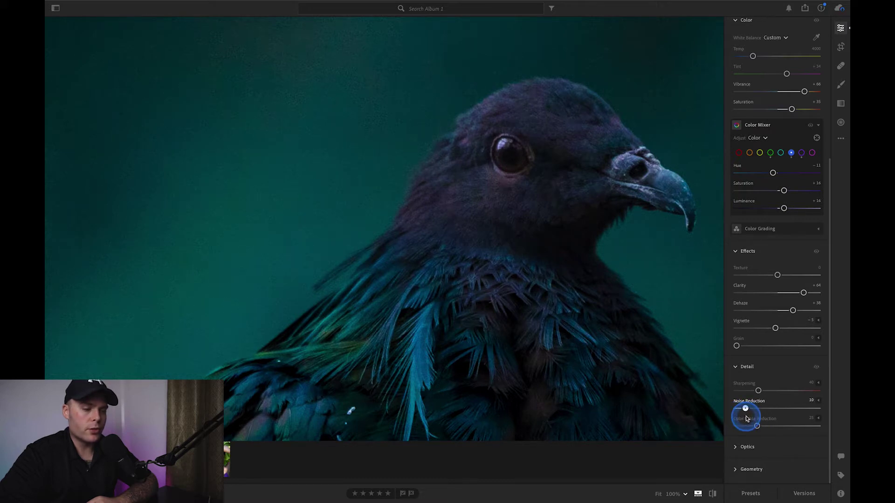
pyautogui.moveTo(745, 419); pyautogui.dragTo(746, 419)
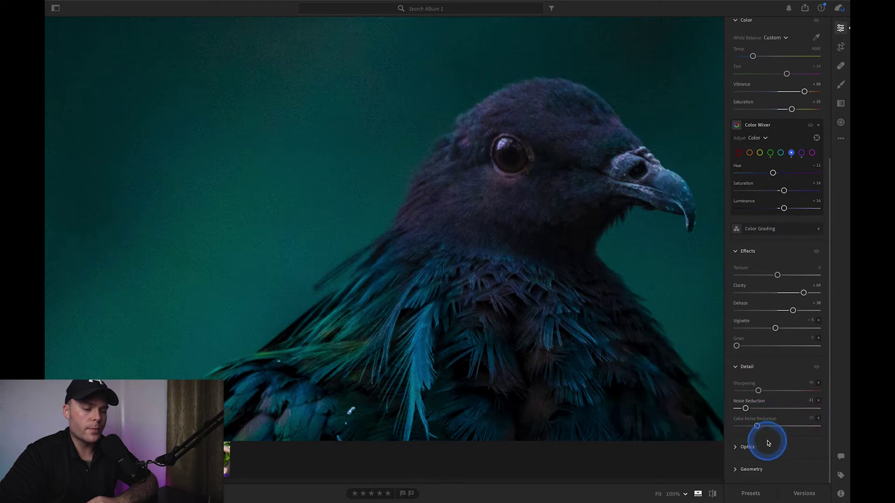
# Try Color Noise Reduction at 0 with the bird's head enlarged, and restore it to 25.
pyautogui.moveTo(756, 426); pyautogui.dragTo(731, 426)
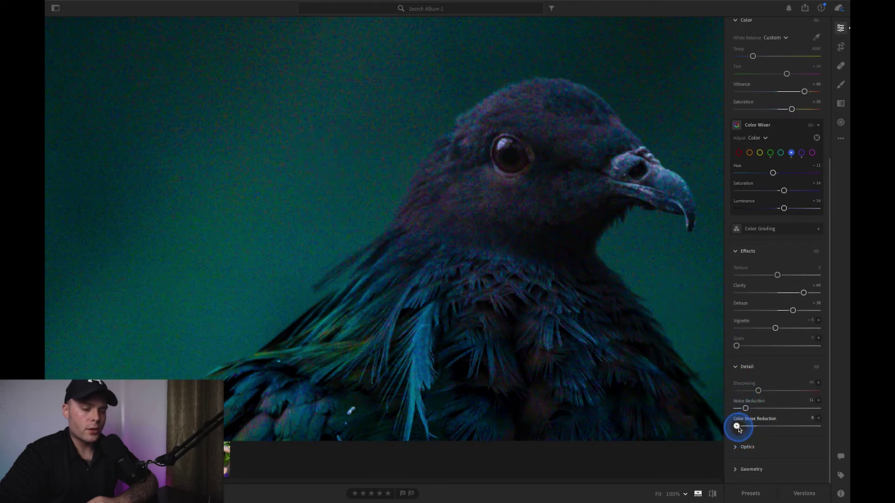
pyautogui.moveTo(755, 427)
pyautogui.mouseDown()
pyautogui.moveTo(710, 437)
pyautogui.moveTo(810, 425)
pyautogui.moveTo(739, 421)
pyautogui.moveTo(769, 425)
pyautogui.mouseUp()
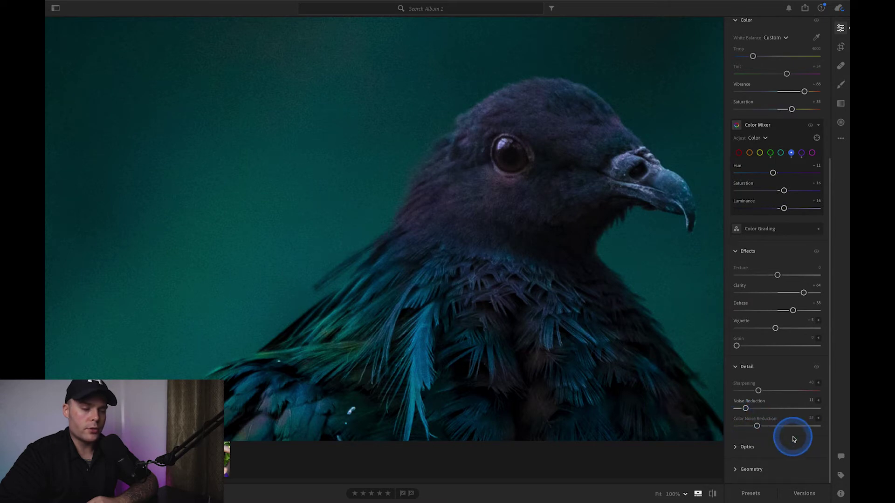
pyautogui.click(645, 375)
# Look over the Optics and Geometry settings, trying Distortion at -91 and resetting it.
pyautogui.click(735, 448)
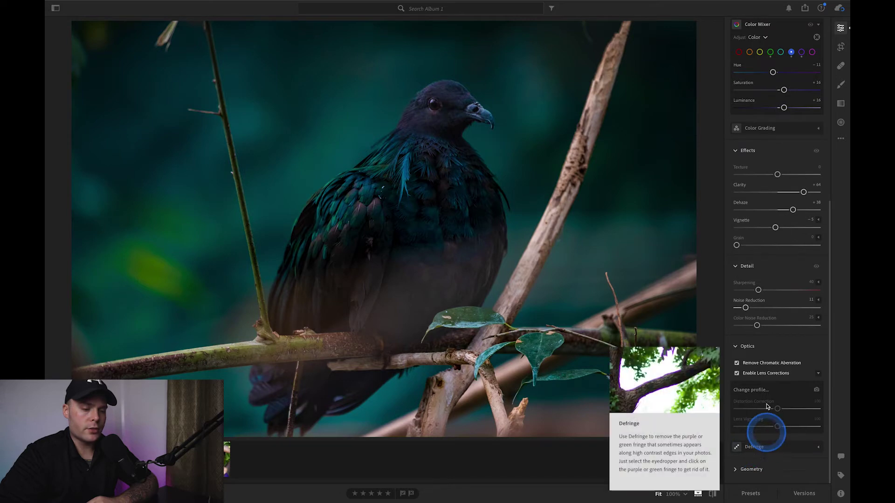
pyautogui.click(738, 349)
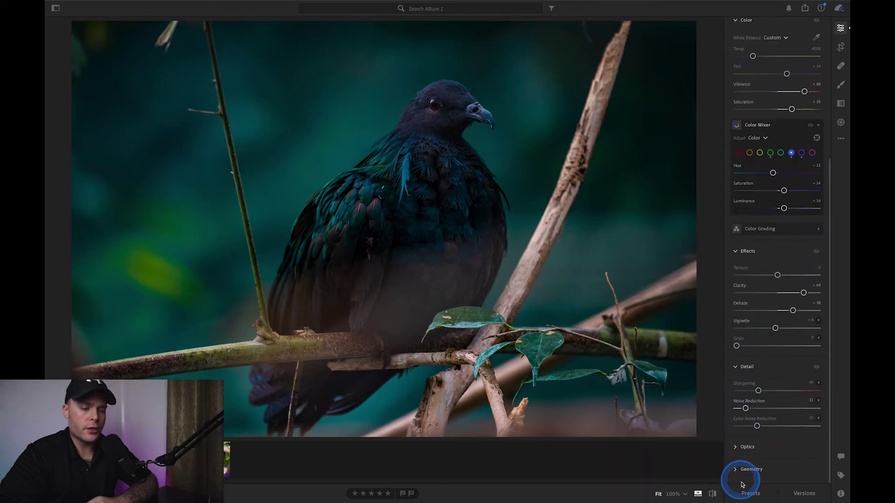
pyautogui.click(740, 473)
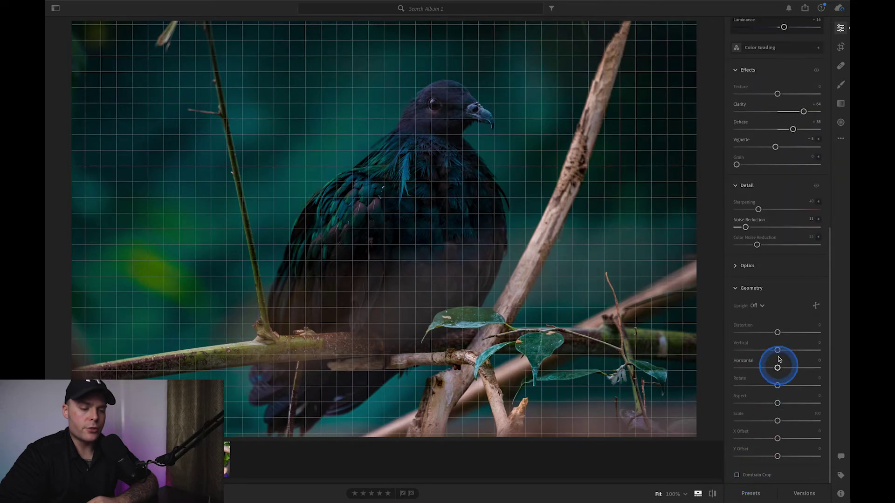
pyautogui.moveTo(778, 331); pyautogui.dragTo(743, 343)
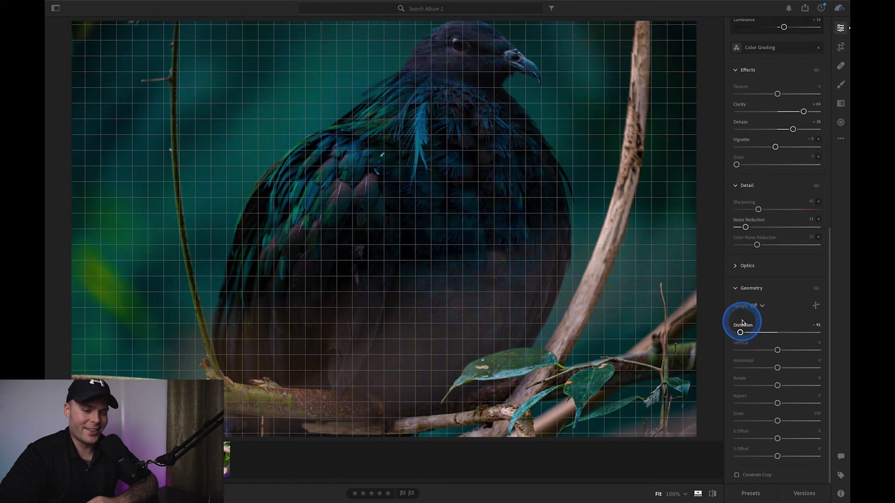
pyautogui.click(742, 326)
pyautogui.scroll(2, 764, 303)
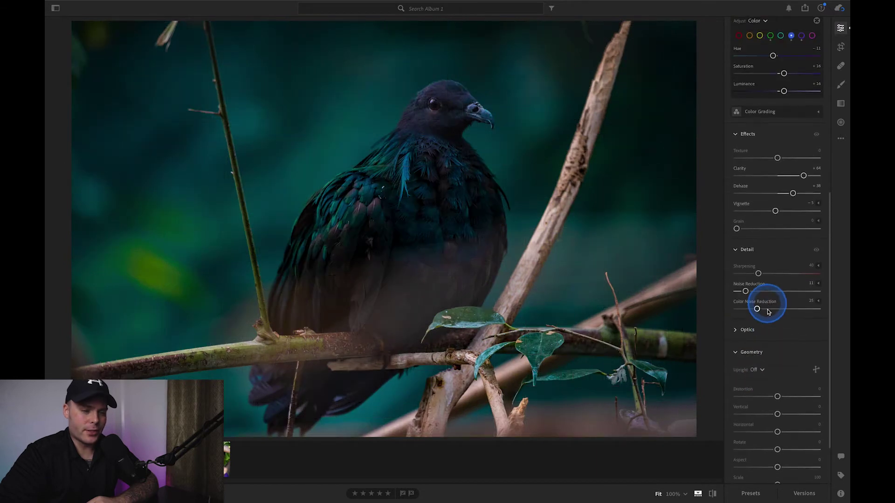
pyautogui.click(739, 354)
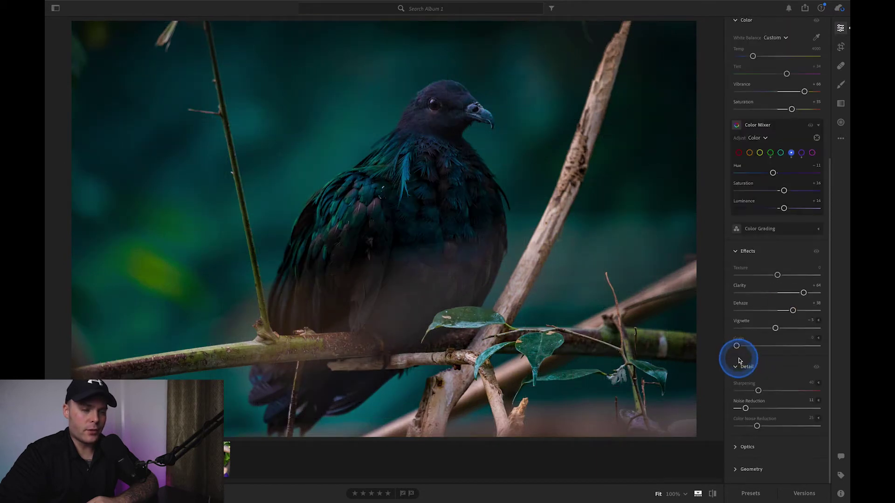
# Raise the Exposure of the bird photo to +0.75.
pyautogui.scroll(3, 741, 359)
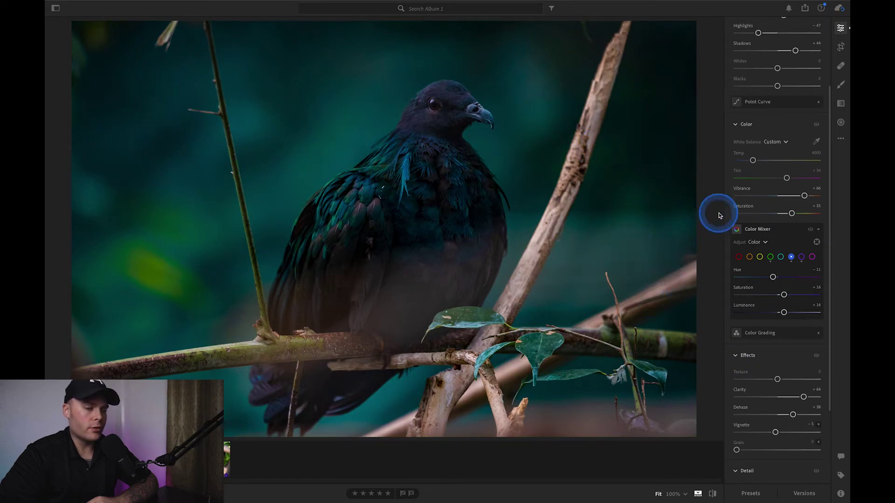
pyautogui.scroll(3, 778, 214)
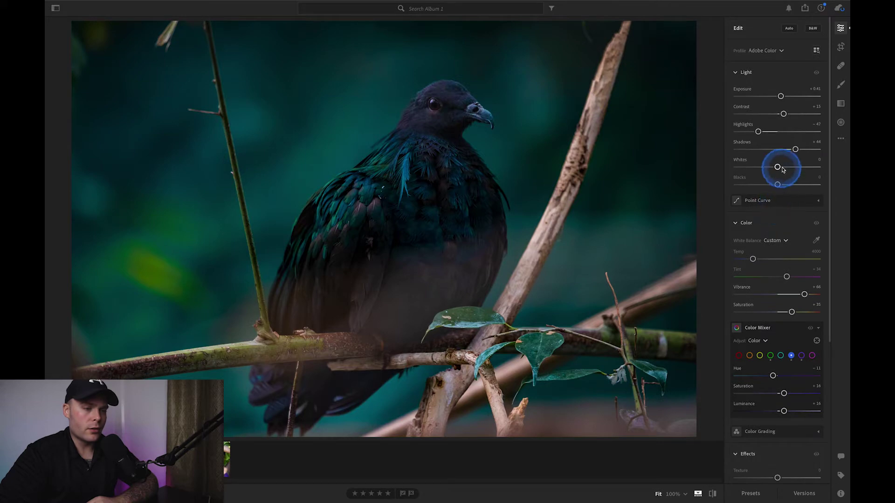
pyautogui.moveTo(781, 96); pyautogui.dragTo(784, 97)
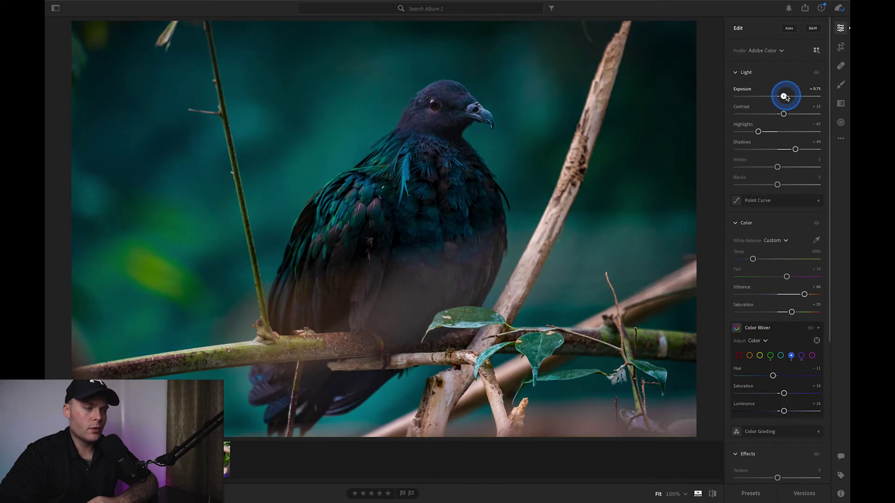
pyautogui.click(784, 114)
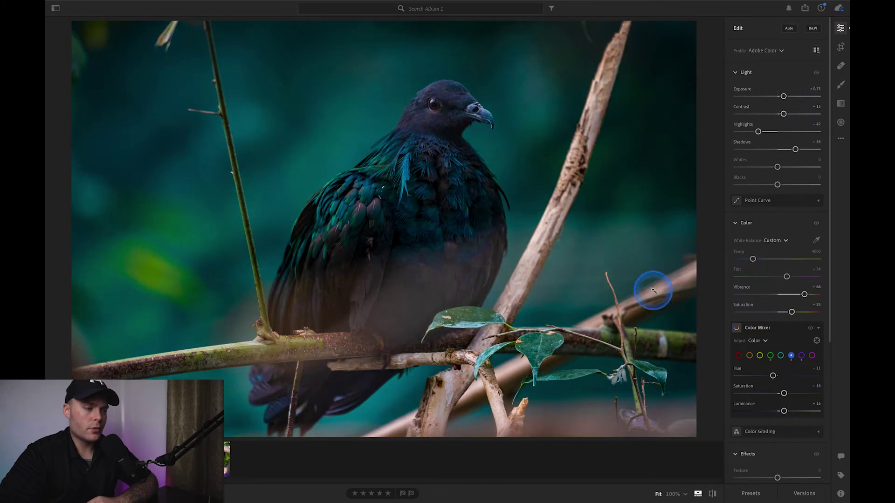
# Compare the edited bird photo with its original by switching repeatedly between the two versions.
pyautogui.click(713, 493)
pyautogui.click(713, 493)
pyautogui.click(713, 493)
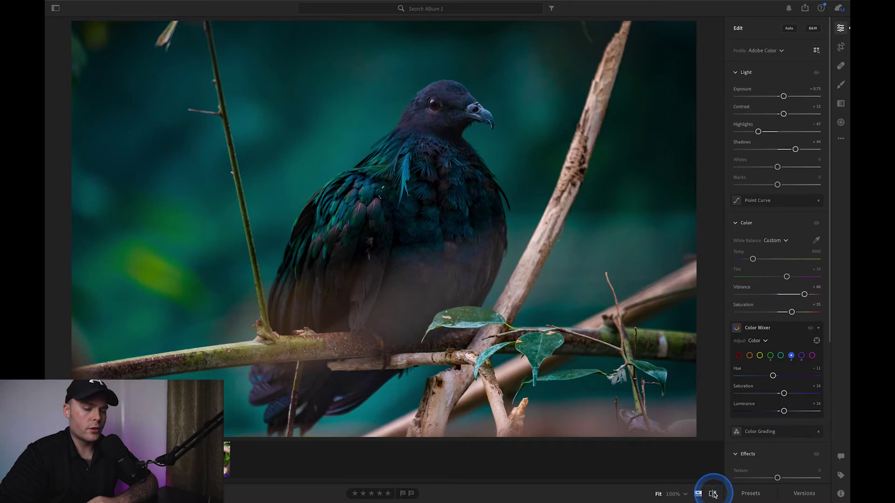
pyautogui.click(713, 494)
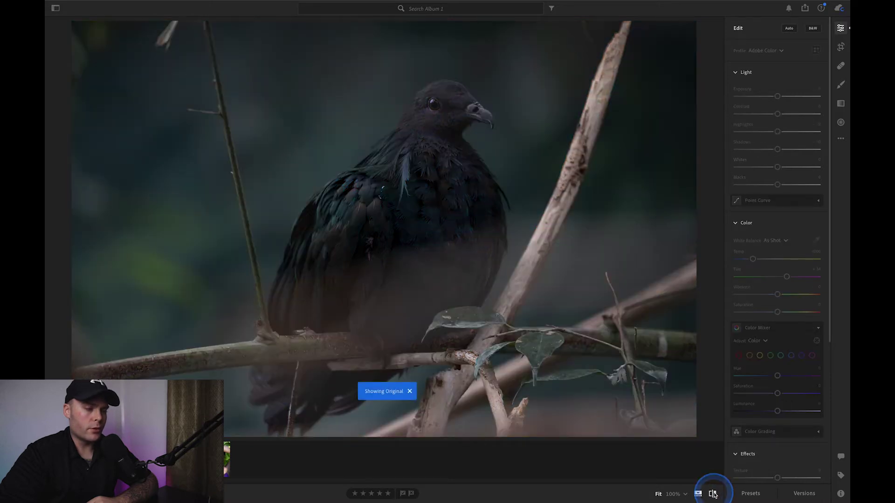
pyautogui.click(713, 494)
pyautogui.click(714, 493)
pyautogui.click(713, 494)
pyautogui.click(713, 494)
pyautogui.click(714, 493)
pyautogui.click(713, 494)
pyautogui.click(714, 493)
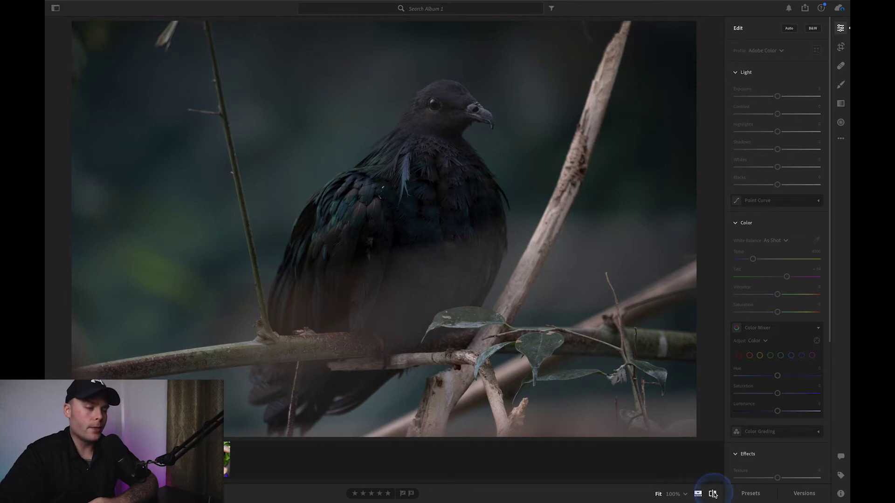
pyautogui.click(714, 493)
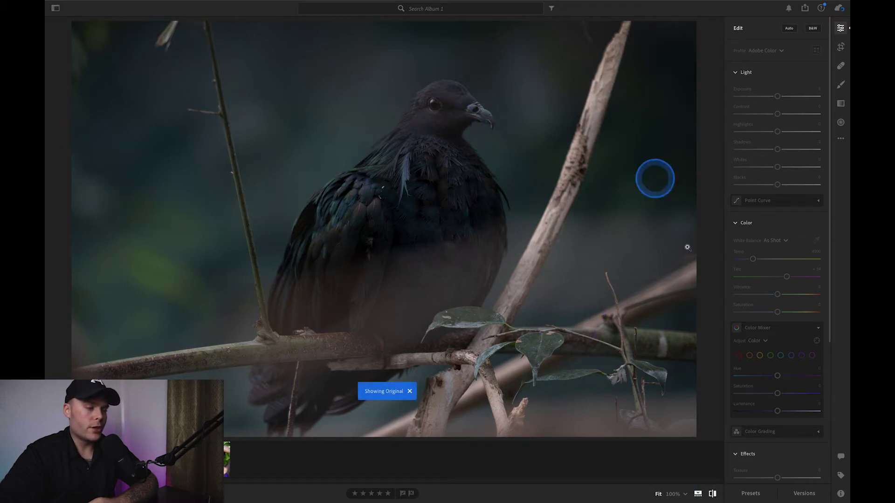
pyautogui.click(712, 494)
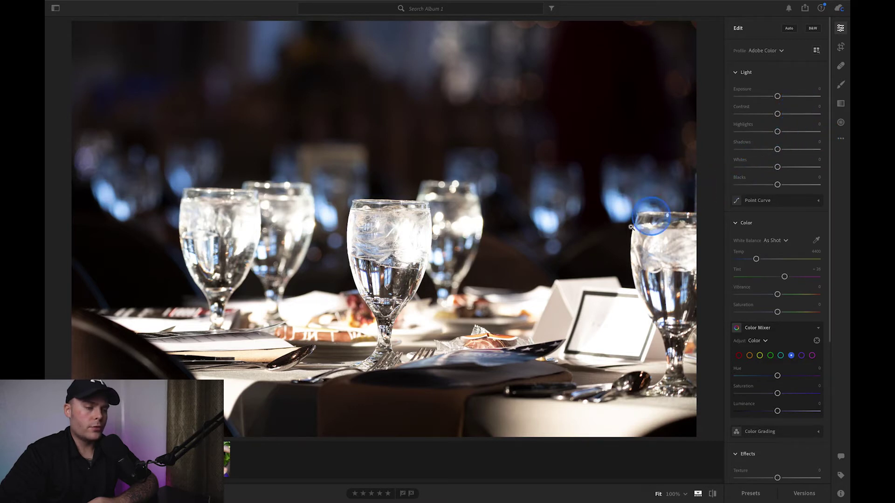
# Inspect the water glasses photo up close, and straighten it to -1.74 while keeping the Original aspect ratio.
pyautogui.click(327, 340)
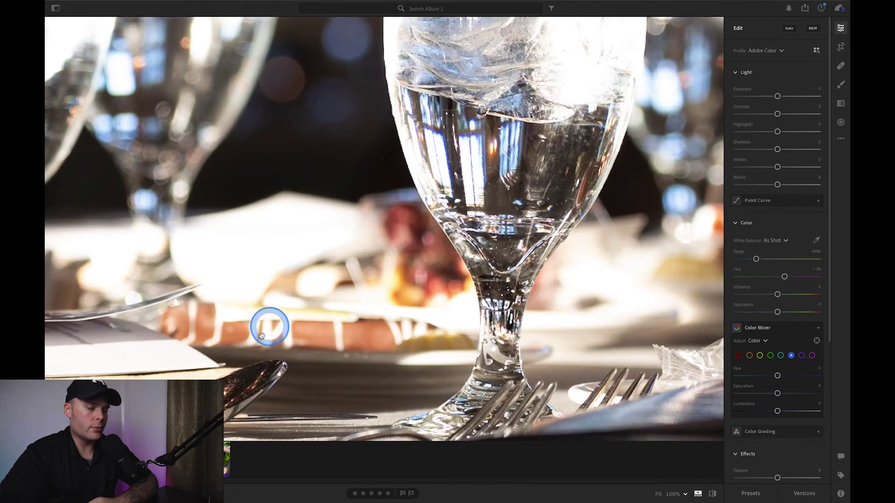
pyautogui.click(367, 341)
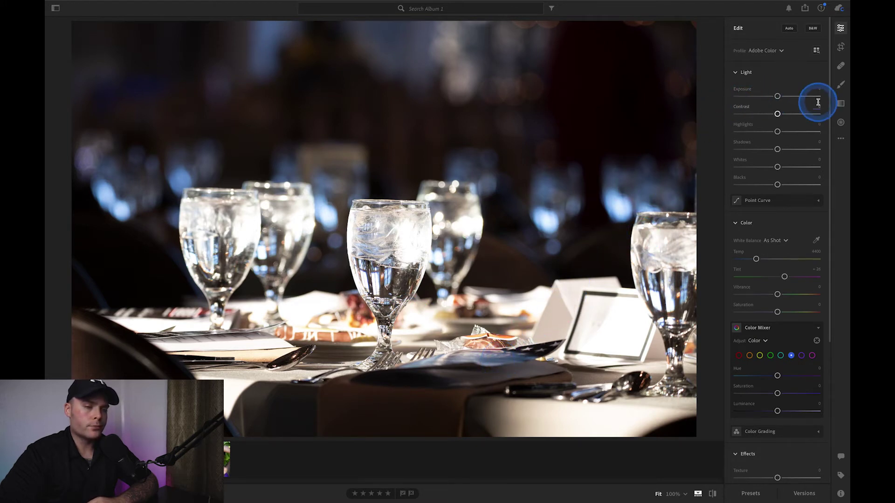
pyautogui.click(841, 49)
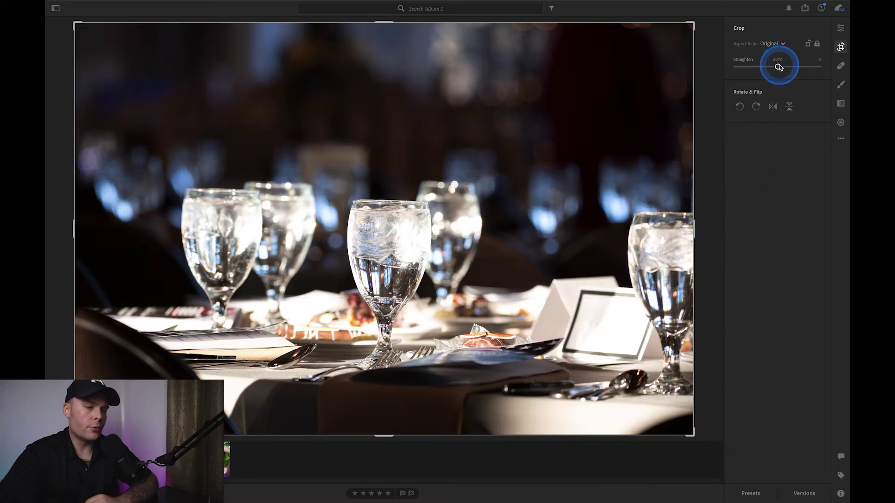
pyautogui.click(778, 67)
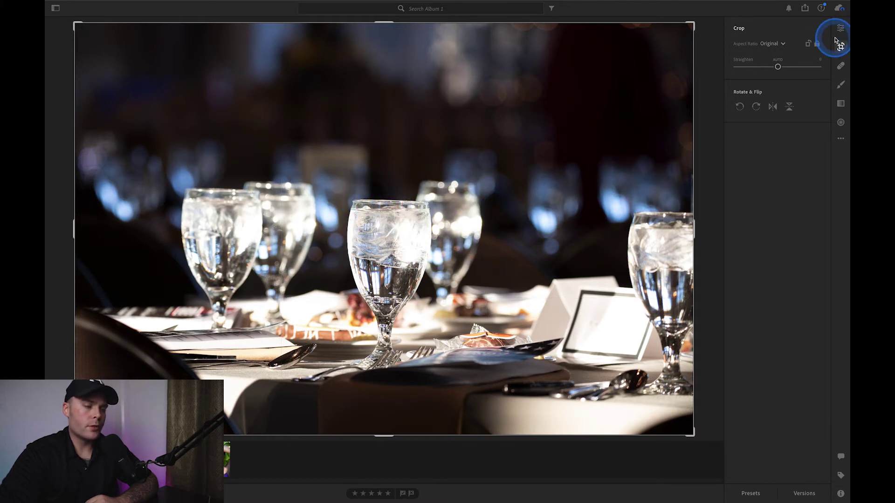
pyautogui.click(778, 66)
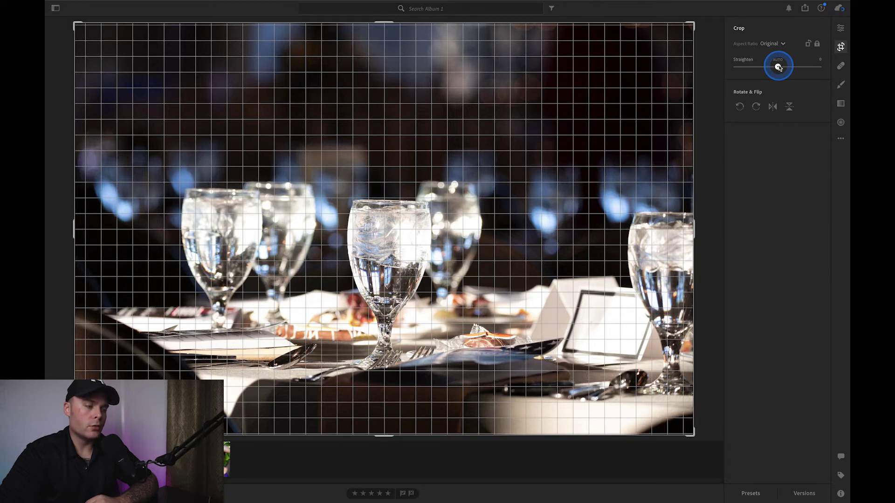
pyautogui.moveTo(777, 67); pyautogui.dragTo(777, 67)
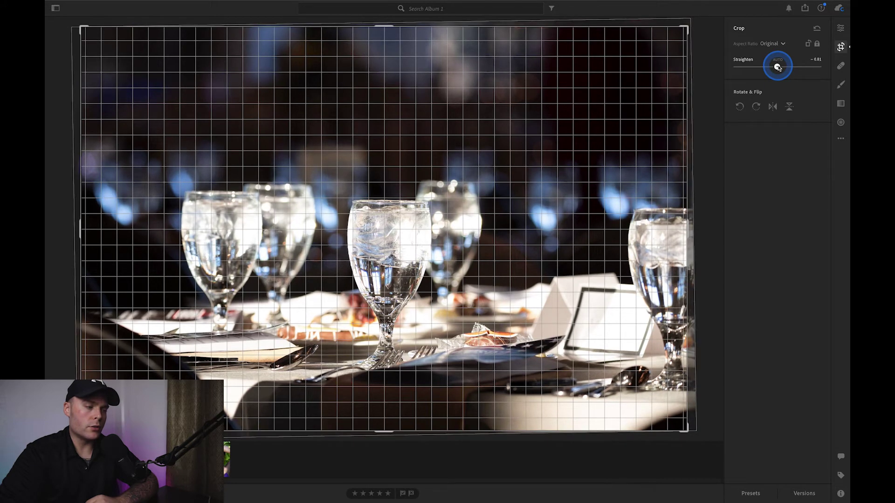
pyautogui.moveTo(777, 67); pyautogui.dragTo(777, 67)
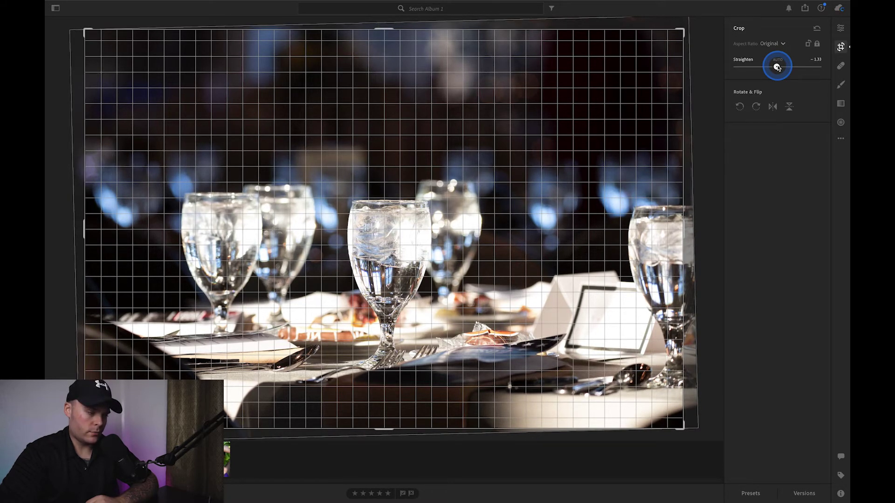
pyautogui.moveTo(777, 67); pyautogui.dragTo(777, 67)
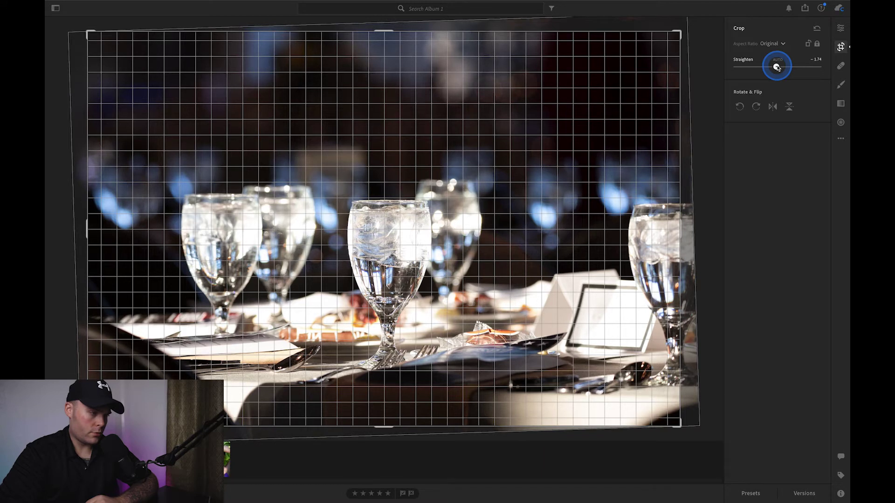
pyautogui.moveTo(776, 67); pyautogui.dragTo(777, 67)
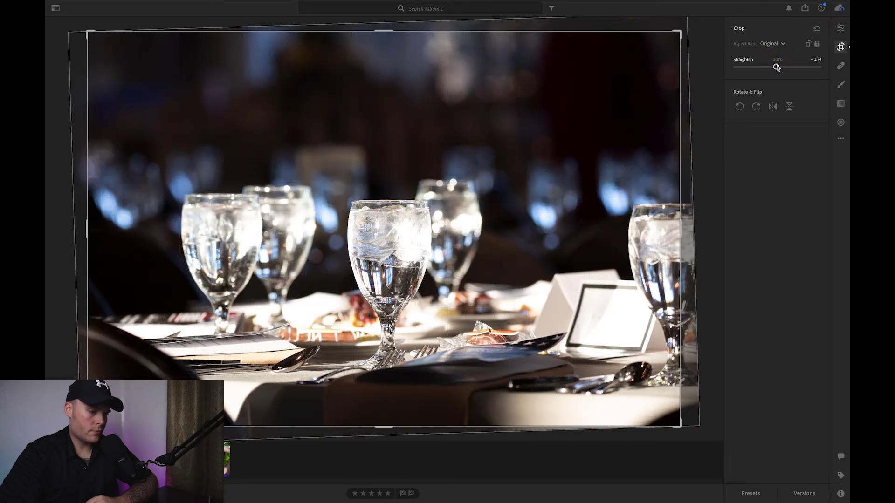
pyautogui.moveTo(693, 289); pyautogui.dragTo(68, 343)
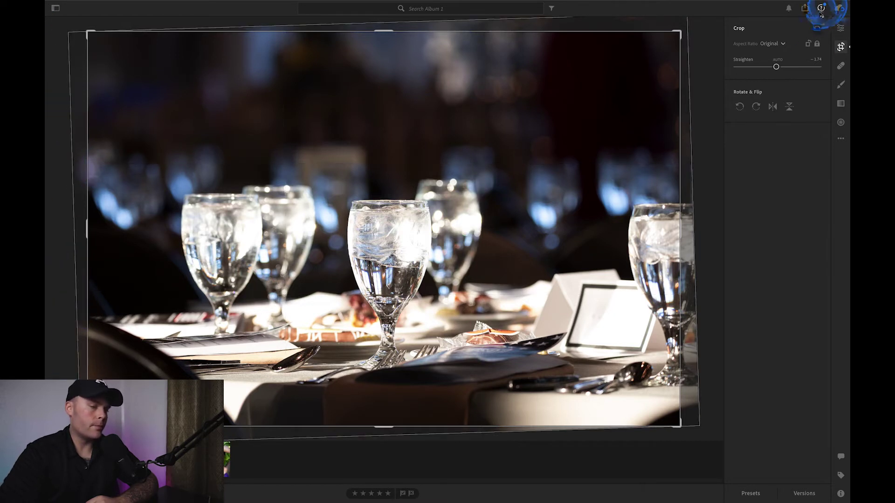
pyautogui.click(841, 30)
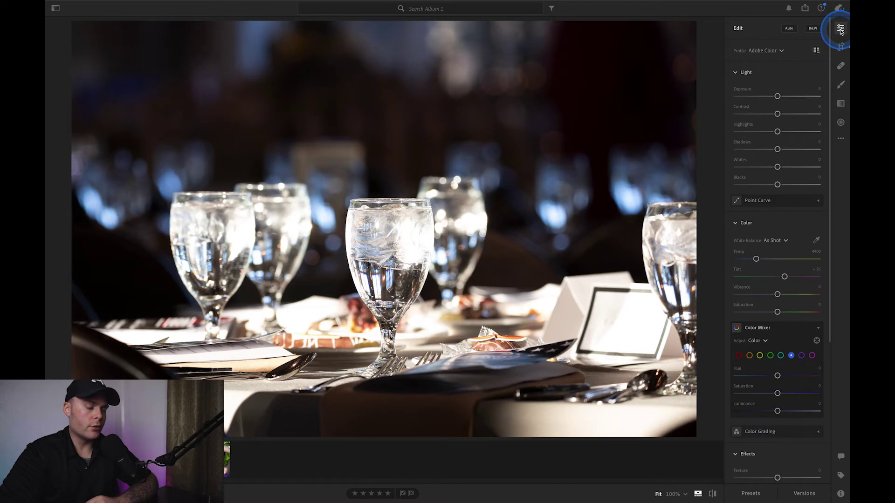
# Try raising the Exposure of the water glasses photo to +0.31, and reset it.
pyautogui.click(822, 148)
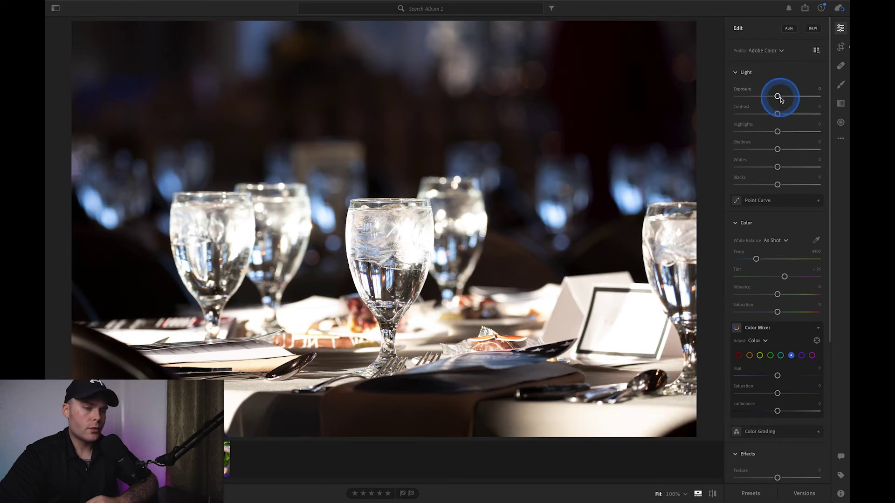
pyautogui.moveTo(775, 96); pyautogui.dragTo(780, 97)
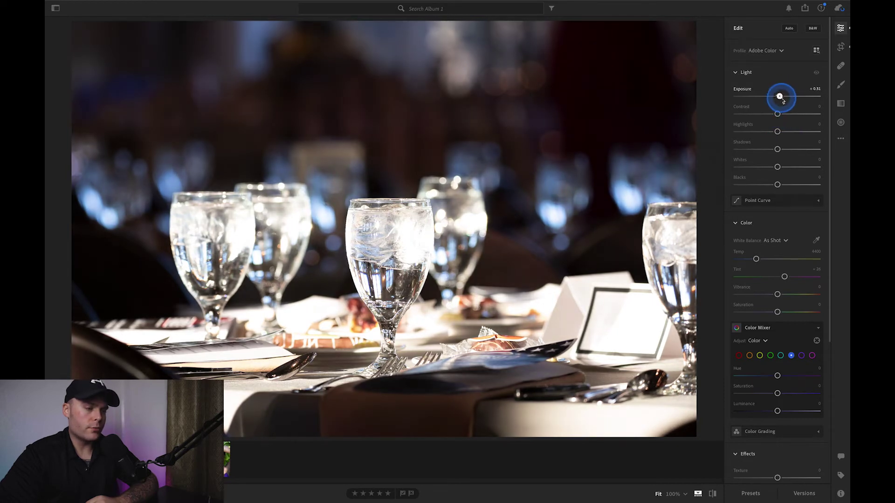
pyautogui.doubleClick(745, 95)
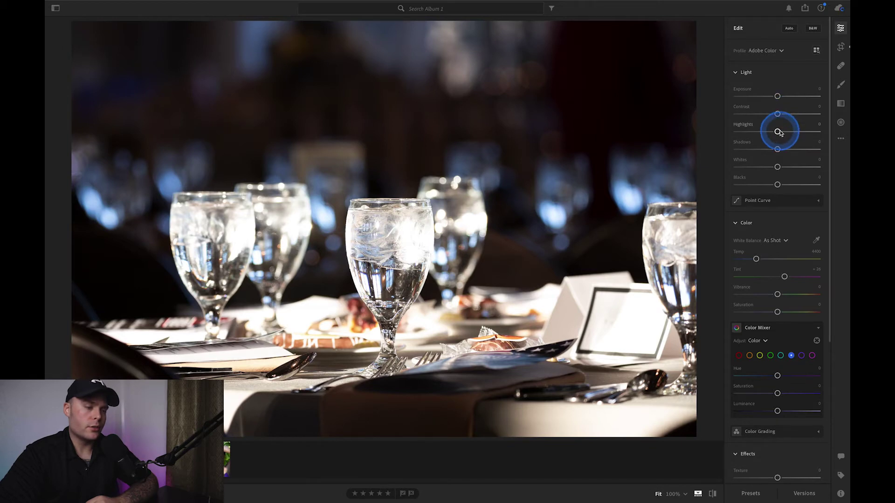
# Lower the Highlights to -100 and the Shadows to -70, trying both at +100 first.
pyautogui.moveTo(779, 132); pyautogui.dragTo(823, 138)
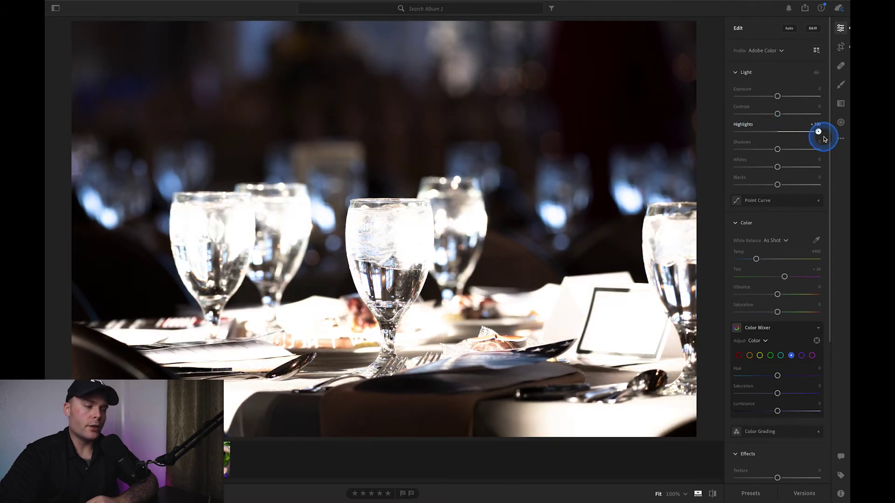
pyautogui.moveTo(823, 138); pyautogui.dragTo(729, 136)
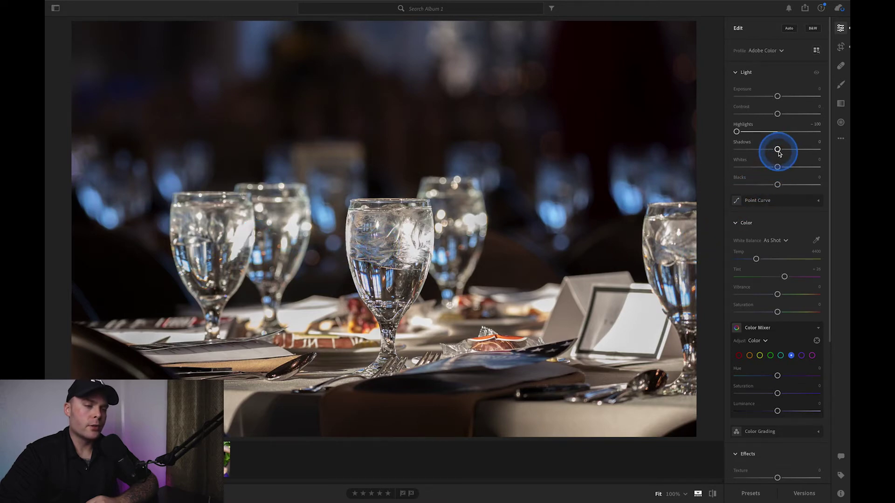
pyautogui.moveTo(778, 152); pyautogui.dragTo(823, 140)
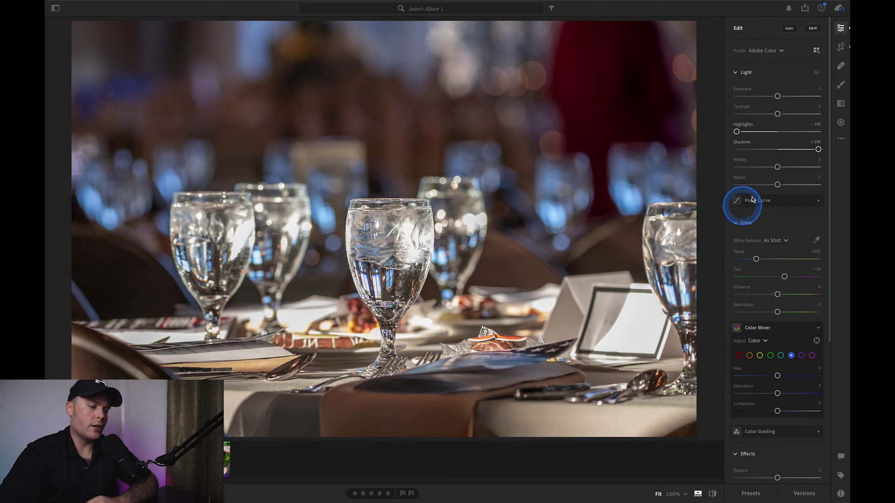
pyautogui.click(818, 150)
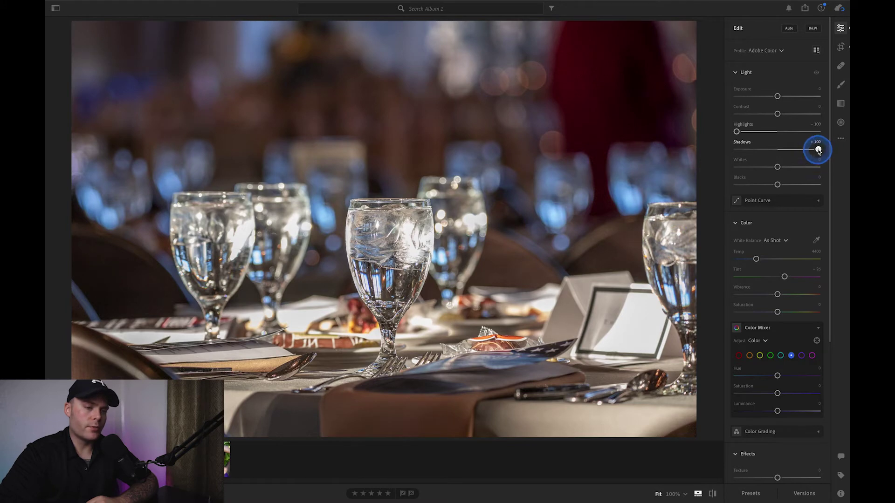
pyautogui.moveTo(818, 150); pyautogui.dragTo(745, 155)
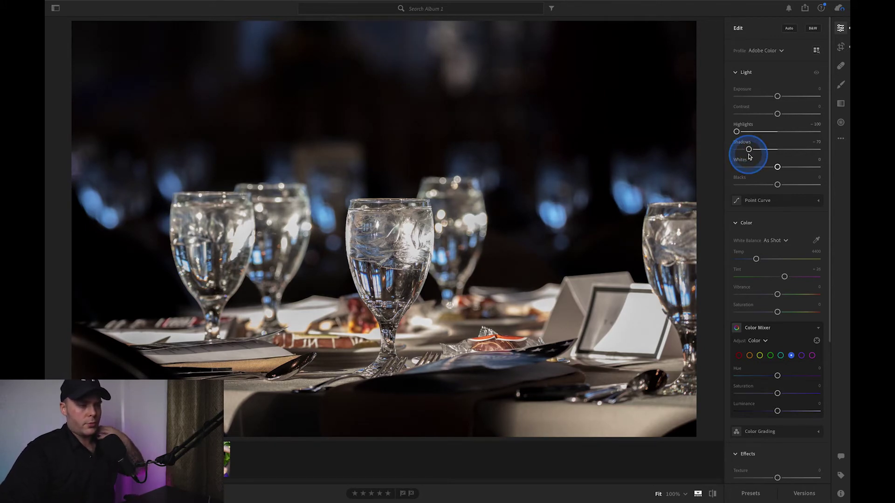
# Try lowering the Whites to -53 and adjusting the Blacks, and reset both.
pyautogui.click(778, 169)
pyautogui.moveTo(779, 169); pyautogui.dragTo(747, 171)
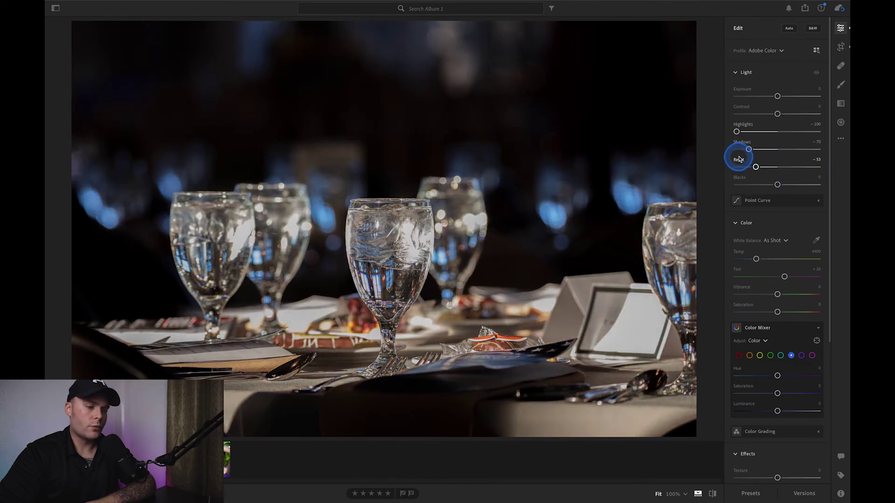
pyautogui.doubleClick(740, 160)
pyautogui.moveTo(781, 187)
pyautogui.mouseDown()
pyautogui.moveTo(753, 183)
pyautogui.moveTo(790, 183)
pyautogui.moveTo(717, 188)
pyautogui.moveTo(828, 179)
pyautogui.moveTo(785, 187)
pyautogui.mouseUp()
pyautogui.doubleClick(739, 177)
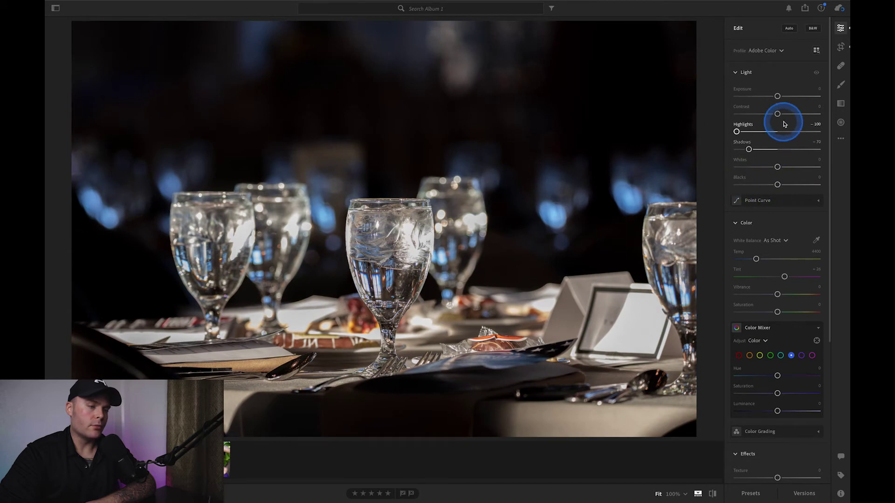
# Raise the Contrast of the water glasses photo to +15.
pyautogui.moveTo(779, 116)
pyautogui.mouseDown()
pyautogui.moveTo(790, 115)
pyautogui.moveTo(768, 114)
pyautogui.moveTo(798, 114)
pyautogui.moveTo(772, 116)
pyautogui.mouseUp()
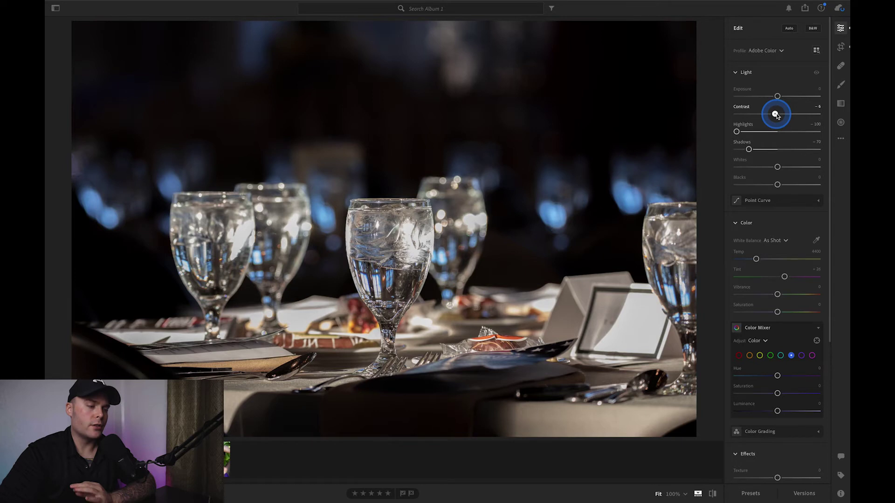
pyautogui.moveTo(776, 116)
pyautogui.mouseDown()
pyautogui.moveTo(800, 115)
pyautogui.moveTo(781, 115)
pyautogui.mouseUp()
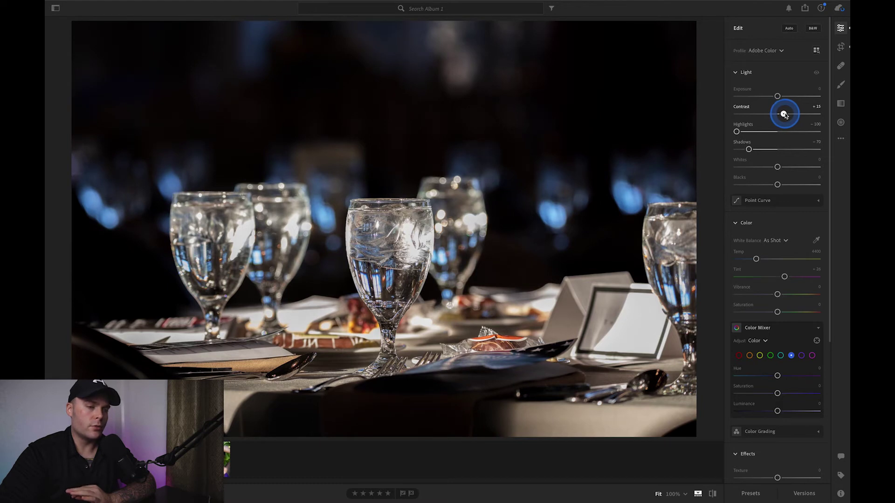
pyautogui.moveTo(784, 113); pyautogui.dragTo(783, 114)
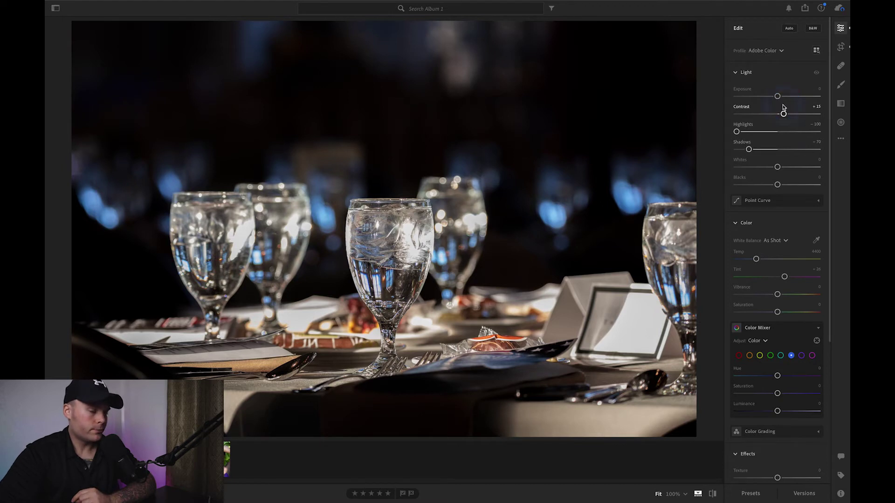
# Try different Temp, Tint, Vibrance and Saturation values, including Tint at +12, and reset them.
pyautogui.scroll(-1, 801, 264)
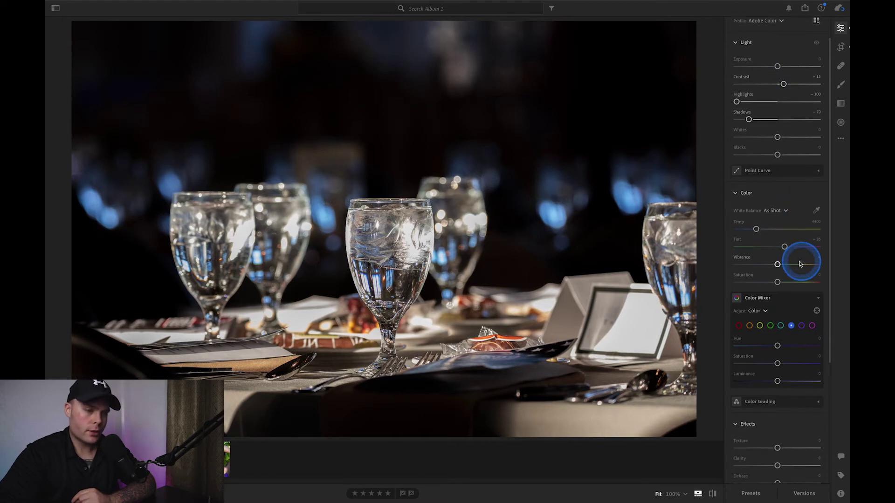
pyautogui.moveTo(756, 229); pyautogui.dragTo(785, 248)
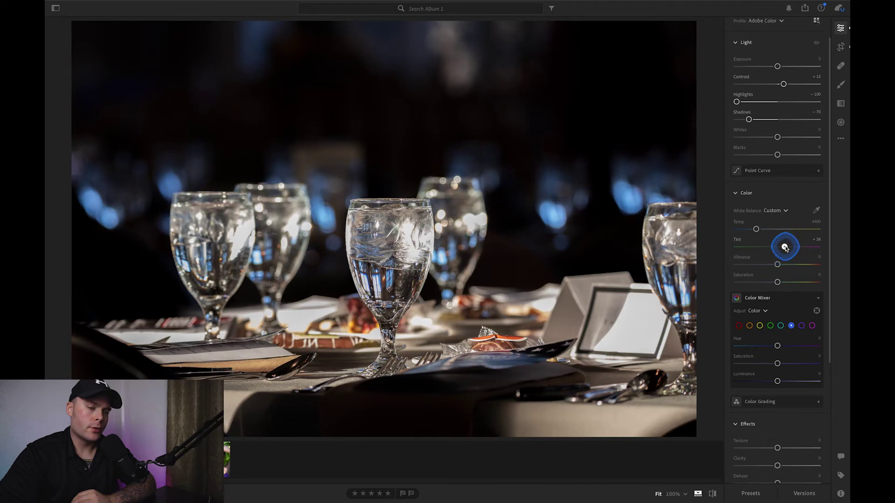
pyautogui.click(739, 241)
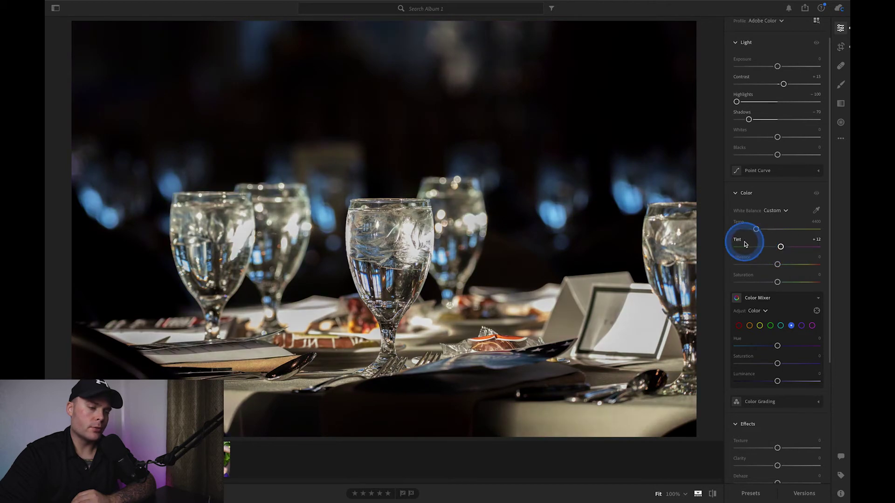
pyautogui.moveTo(776, 264); pyautogui.dragTo(776, 286)
pyautogui.click(743, 259)
pyautogui.doubleClick(739, 275)
# Shift the hue of the blue tones on the background glasses to -34 in the Color Mixer.
pyautogui.scroll(-3, 778, 316)
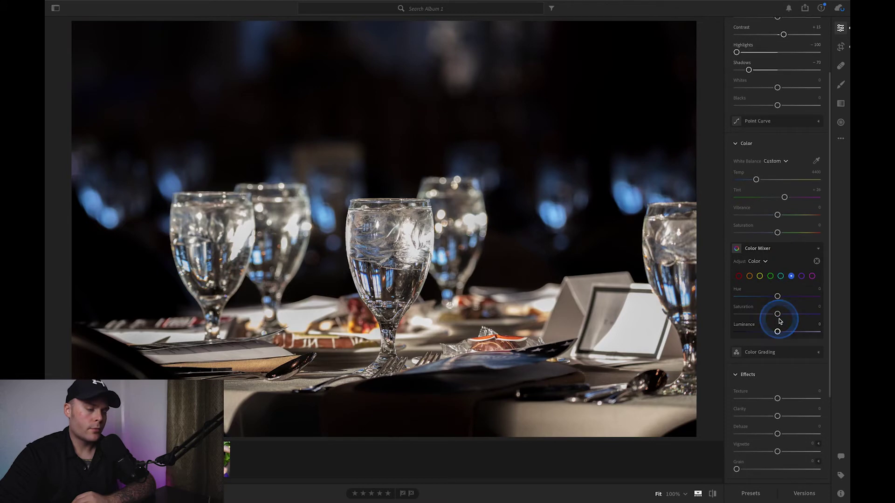
pyautogui.click(554, 211)
pyautogui.click(554, 213)
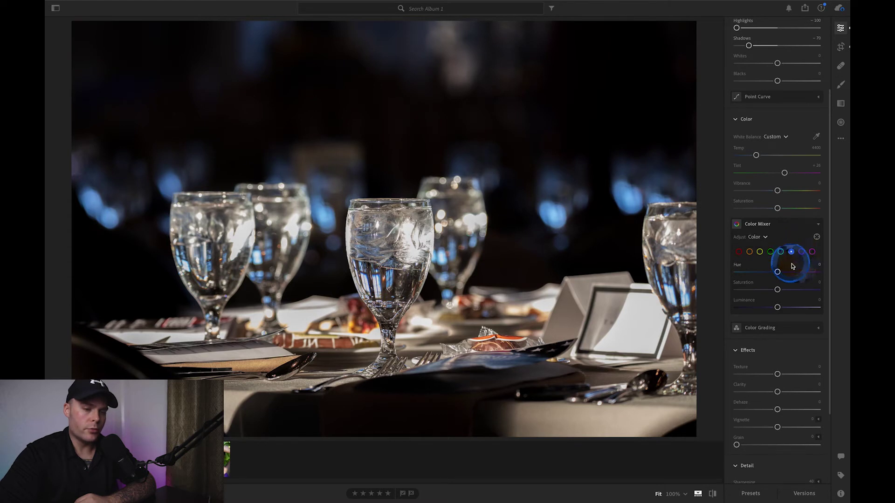
pyautogui.moveTo(777, 272)
pyautogui.mouseDown()
pyautogui.moveTo(799, 270)
pyautogui.moveTo(745, 274)
pyautogui.moveTo(765, 270)
pyautogui.moveTo(751, 279)
pyautogui.moveTo(773, 279)
pyautogui.mouseUp()
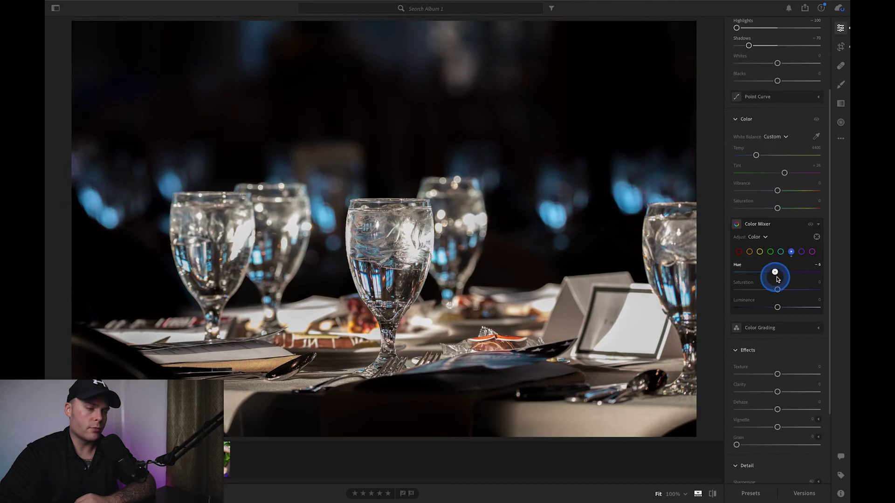
pyautogui.moveTo(769, 279)
pyautogui.mouseDown()
pyautogui.moveTo(739, 276)
pyautogui.moveTo(779, 274)
pyautogui.moveTo(719, 280)
pyautogui.moveTo(769, 280)
pyautogui.mouseUp()
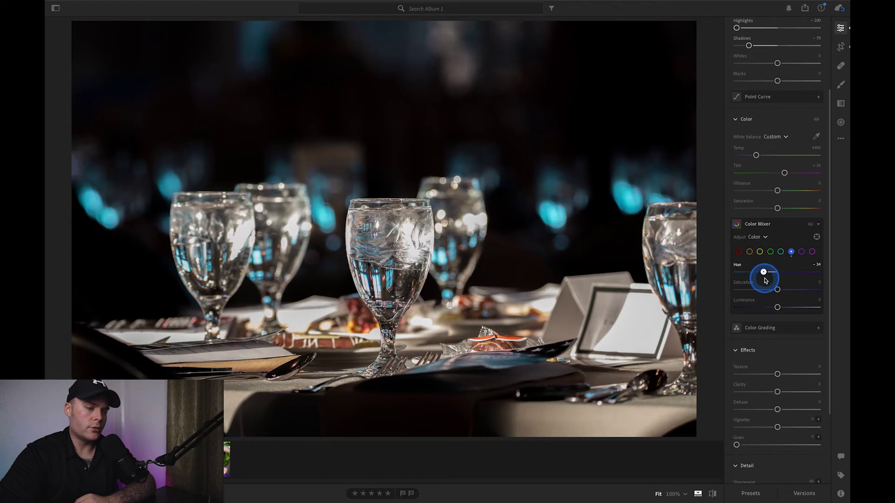
# Lower the saturation of the blue tones to -28, and try their Luminance at +19 before resetting it.
pyautogui.moveTo(764, 280); pyautogui.dragTo(786, 297)
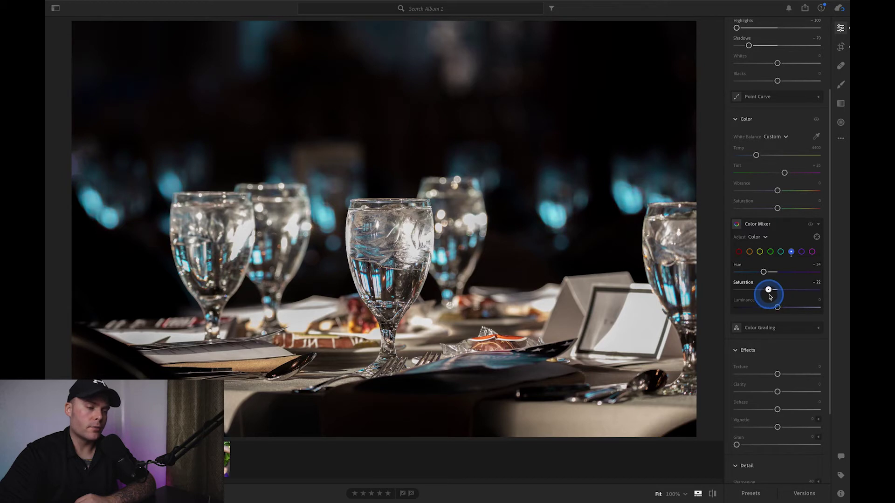
pyautogui.moveTo(769, 297); pyautogui.dragTo(786, 311)
pyautogui.click(777, 309)
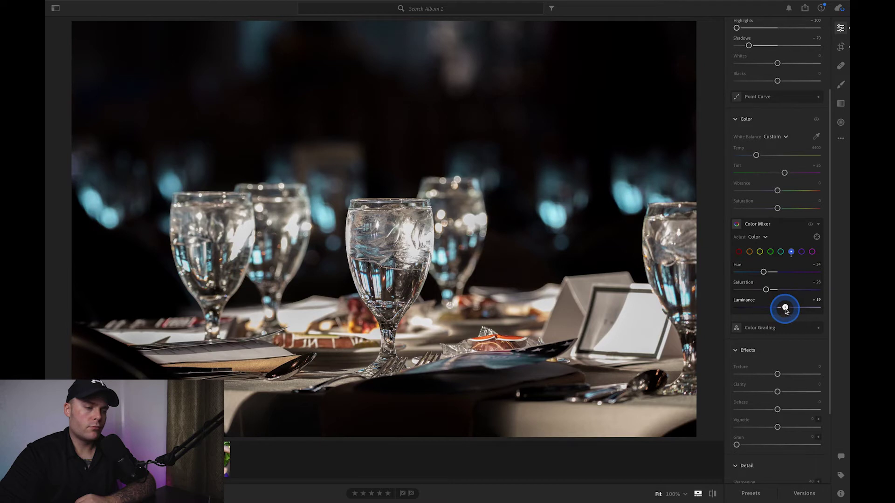
pyautogui.doubleClick(744, 300)
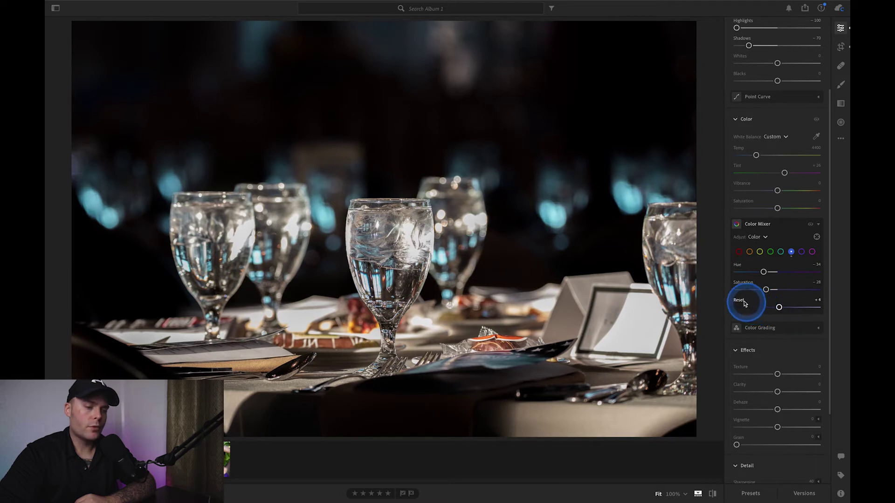
# Try a light Texture boost of about +14 on the water glasses photo, checking the centre glass up close.
pyautogui.scroll(-1, 797, 405)
pyautogui.scroll(-4, 797, 406)
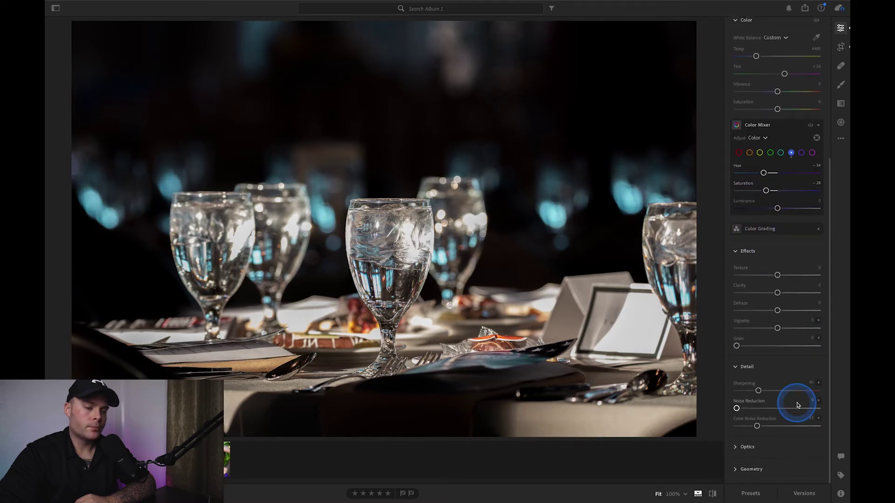
pyautogui.click(777, 274)
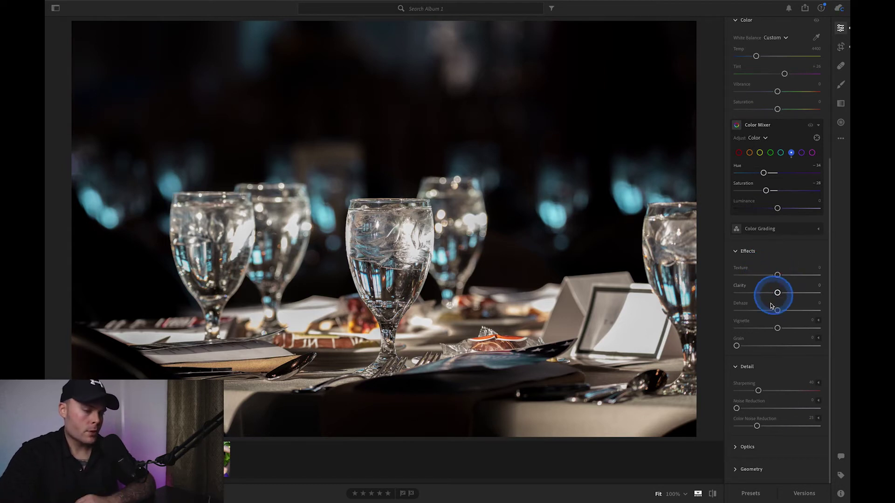
pyautogui.moveTo(778, 276)
pyautogui.mouseDown()
pyautogui.moveTo(795, 275)
pyautogui.moveTo(785, 278)
pyautogui.mouseUp()
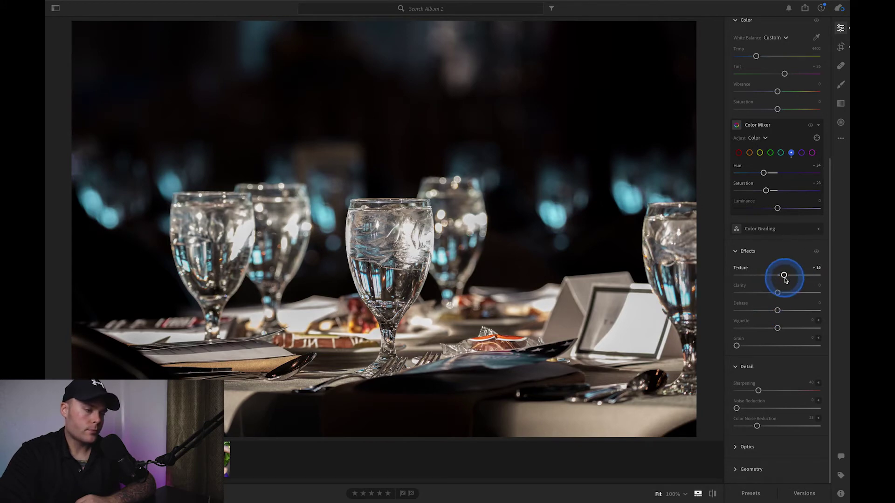
pyautogui.click(385, 292)
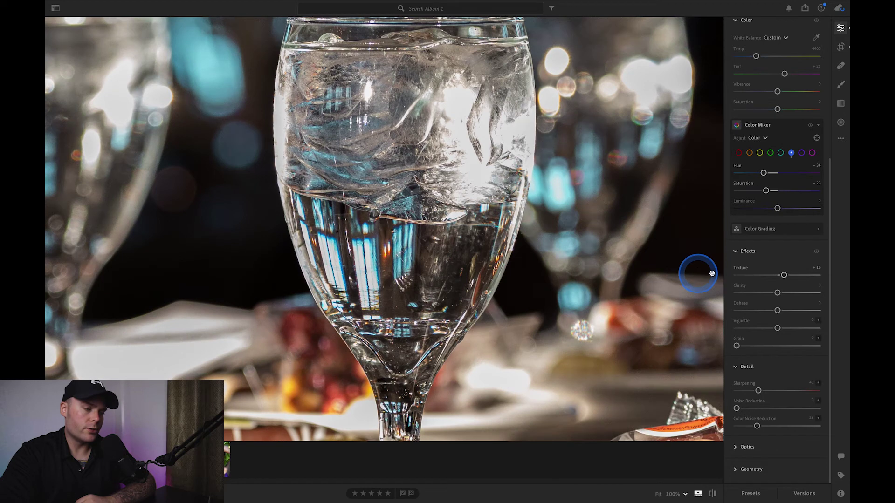
pyautogui.moveTo(796, 279)
pyautogui.mouseDown()
pyautogui.moveTo(821, 277)
pyautogui.moveTo(710, 271)
pyautogui.moveTo(784, 270)
pyautogui.mouseUp()
pyautogui.click(599, 267)
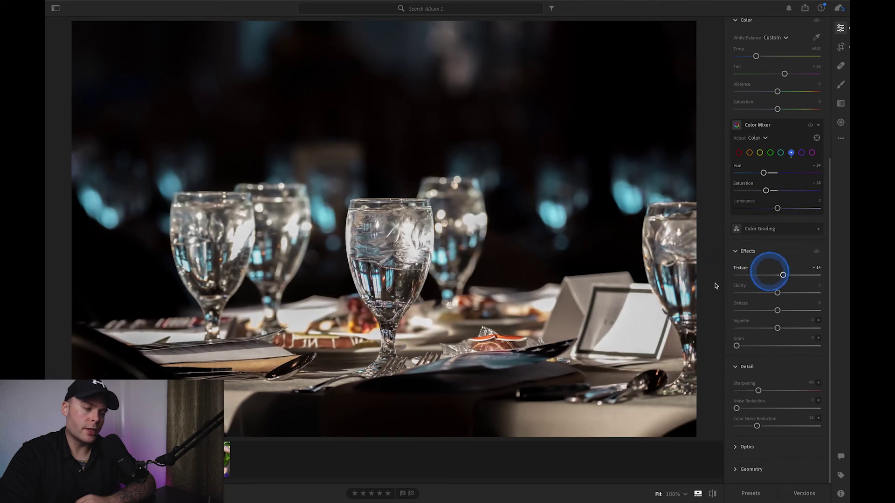
# Try Texture at +100 on a close-up of the glass and candy wrapper, and settle on -43.
pyautogui.moveTo(507, 306); pyautogui.dragTo(686, 257)
pyautogui.moveTo(782, 275); pyautogui.dragTo(831, 273)
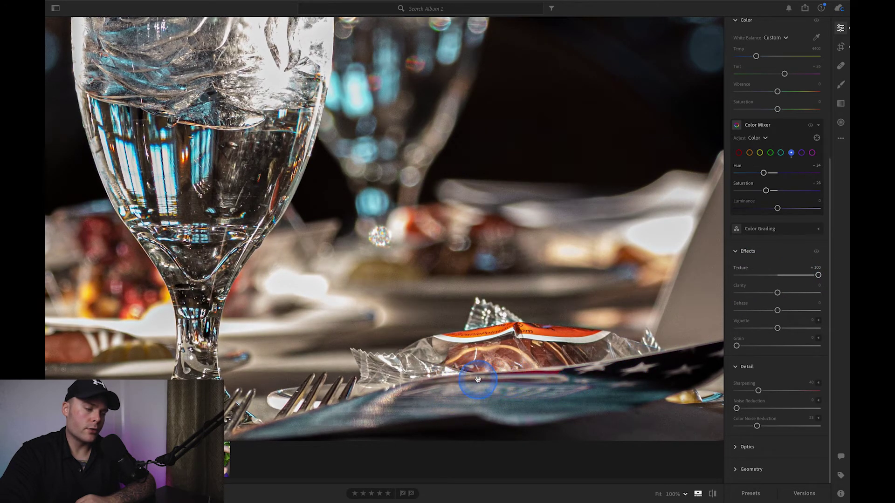
pyautogui.moveTo(818, 276); pyautogui.dragTo(761, 277)
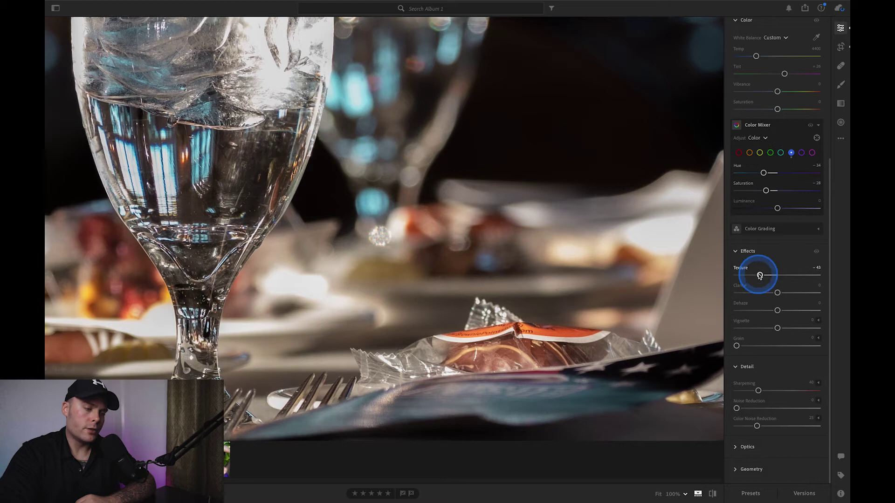
pyautogui.click(671, 286)
# Raise Clarity to +13, and try Dehaze at +4 before resetting it.
pyautogui.moveTo(777, 293)
pyautogui.mouseDown()
pyautogui.moveTo(793, 292)
pyautogui.moveTo(778, 292)
pyautogui.mouseUp()
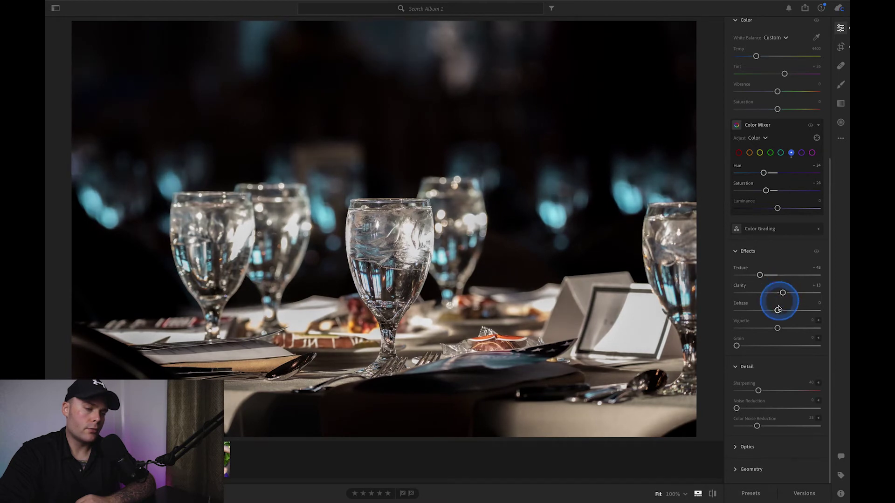
pyautogui.moveTo(776, 311)
pyautogui.mouseDown()
pyautogui.moveTo(807, 314)
pyautogui.moveTo(777, 311)
pyautogui.mouseUp()
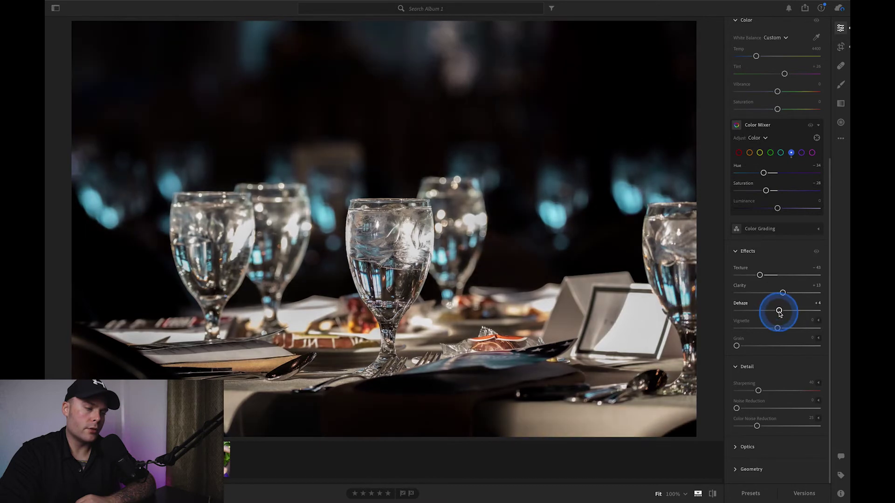
# Try dark Vignette values of -58, -100 and -79 on the photo, and return the Vignette to 0.
pyautogui.moveTo(777, 328); pyautogui.dragTo(723, 335)
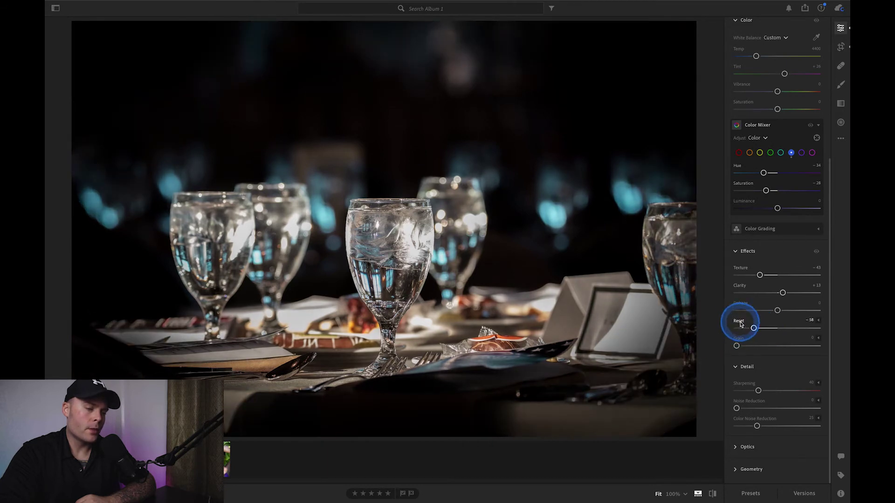
pyautogui.doubleClick(740, 321)
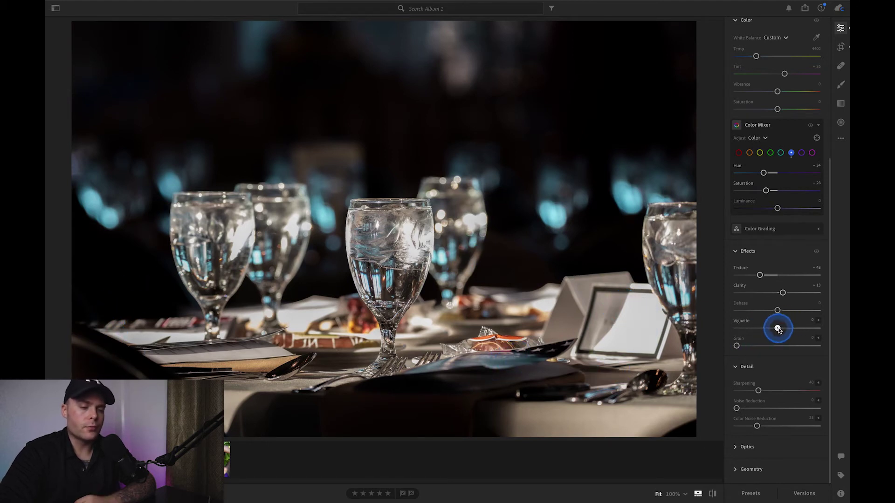
pyautogui.moveTo(777, 329); pyautogui.dragTo(715, 334)
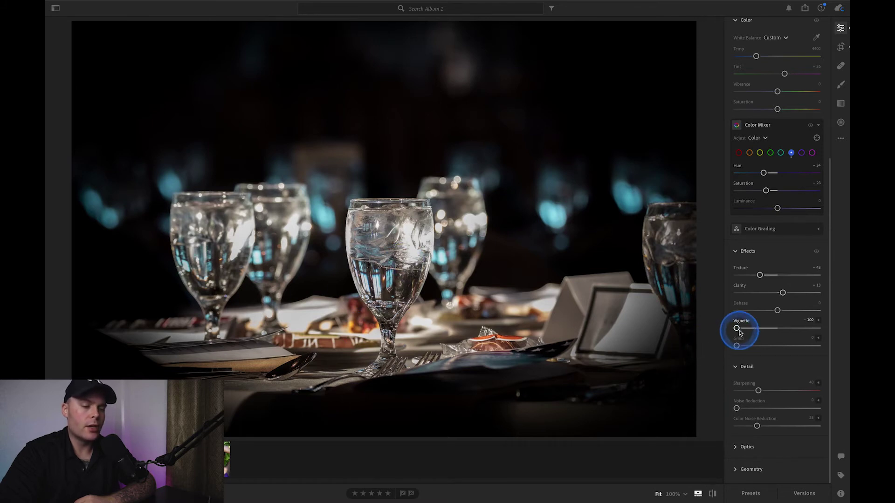
pyautogui.moveTo(736, 328); pyautogui.dragTo(746, 330)
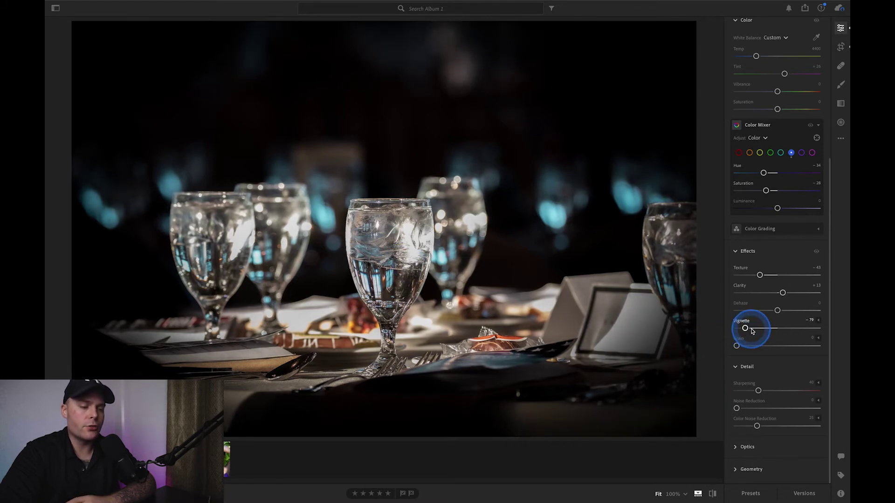
pyautogui.moveTo(745, 329); pyautogui.dragTo(778, 330)
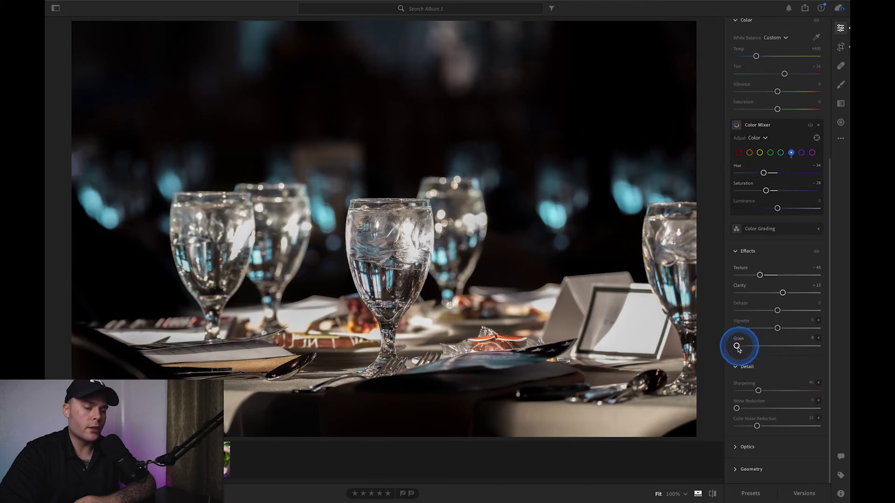
# Try different Sharpening and Noise Reduction amounts, including Noise Reduction at 35 on a close-up, and reset both.
pyautogui.moveTo(759, 391); pyautogui.dragTo(741, 388)
pyautogui.click(740, 386)
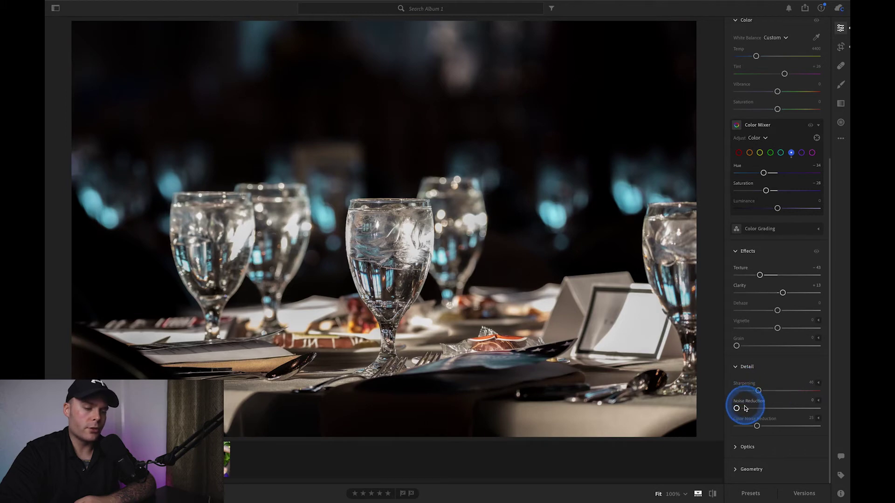
pyautogui.click(491, 254)
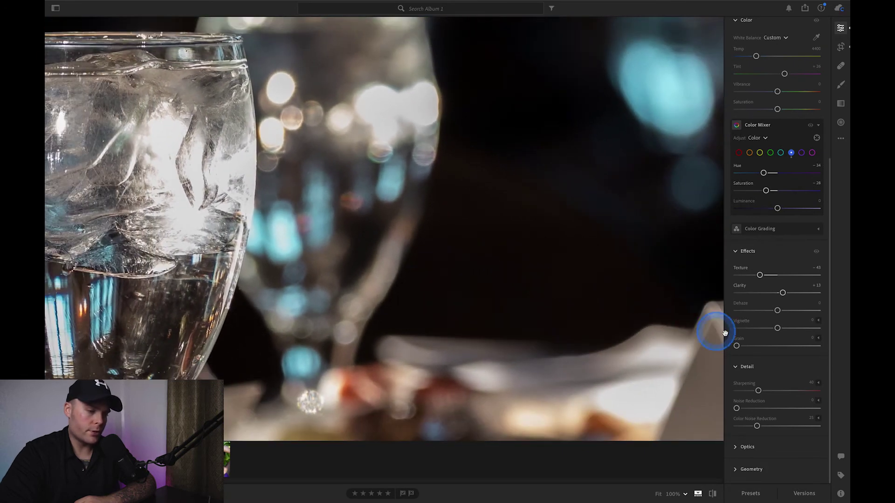
pyautogui.moveTo(737, 410); pyautogui.dragTo(759, 405)
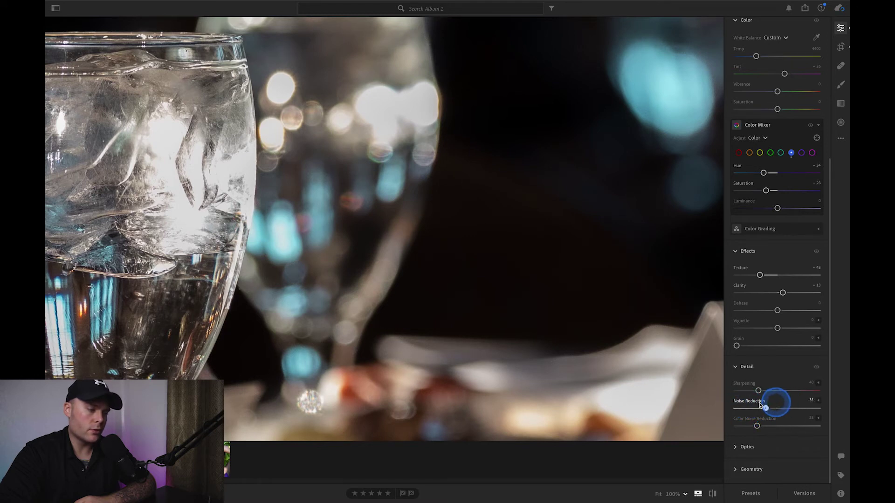
pyautogui.moveTo(753, 410); pyautogui.dragTo(730, 407)
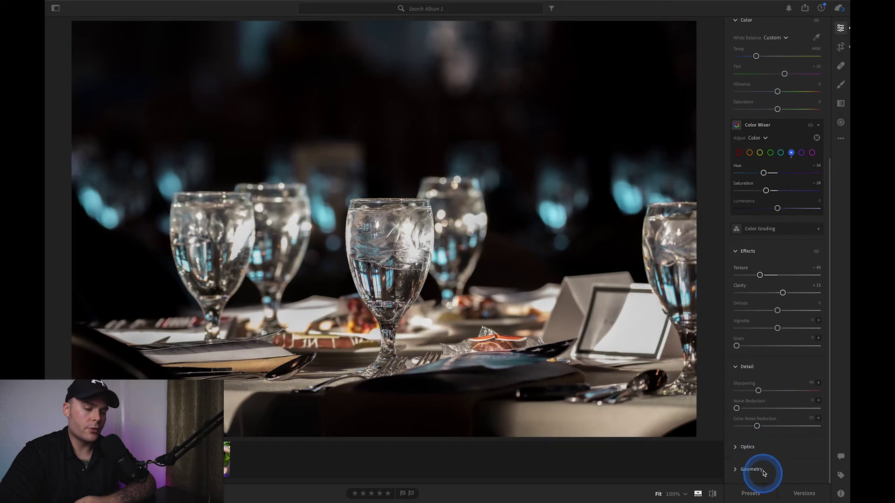
# Raise the Exposure of the water glasses photo to +0.23.
pyautogui.scroll(5, 782, 294)
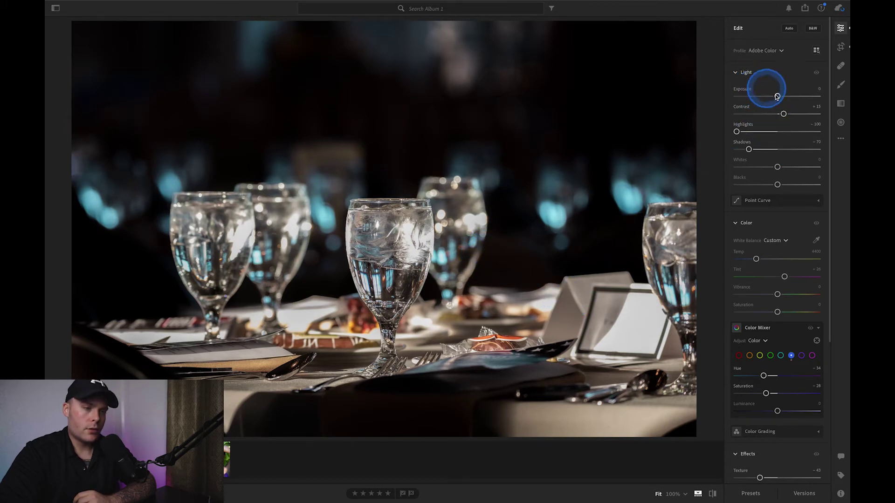
pyautogui.moveTo(777, 96); pyautogui.dragTo(780, 98)
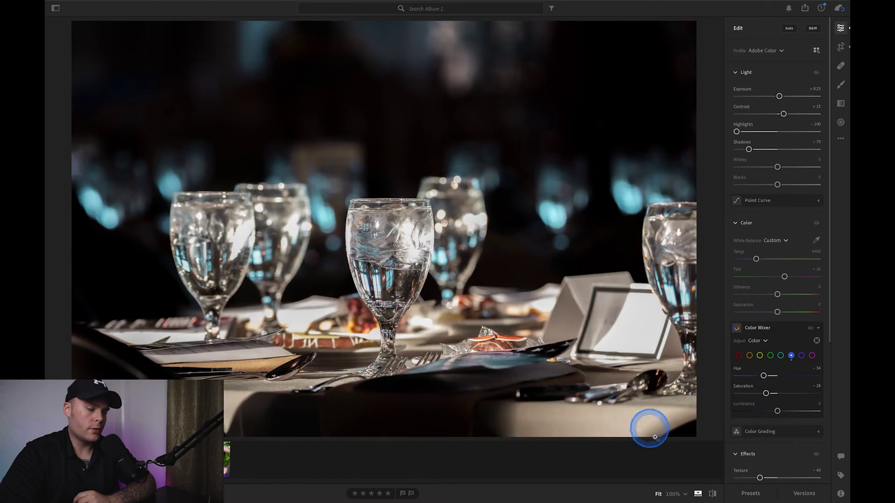
# Compare the edited water glasses photo with its original several times.
pyautogui.click(713, 494)
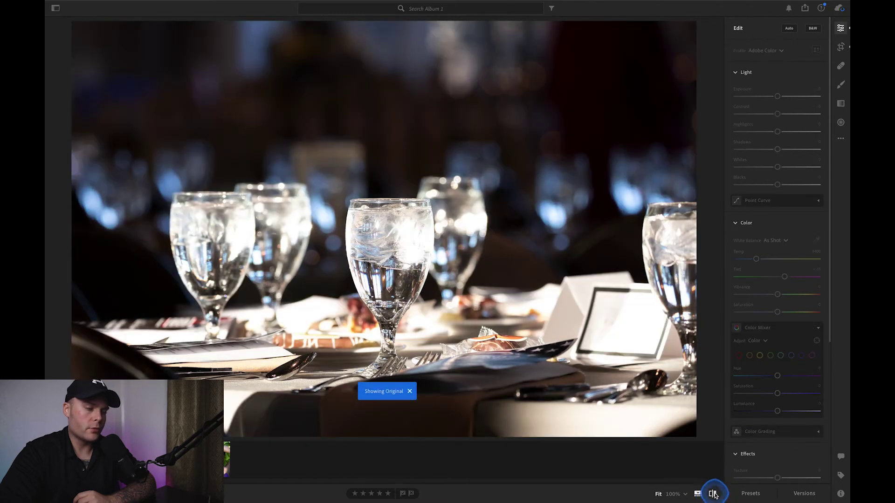
pyautogui.click(712, 494)
pyautogui.click(713, 494)
pyautogui.click(713, 494)
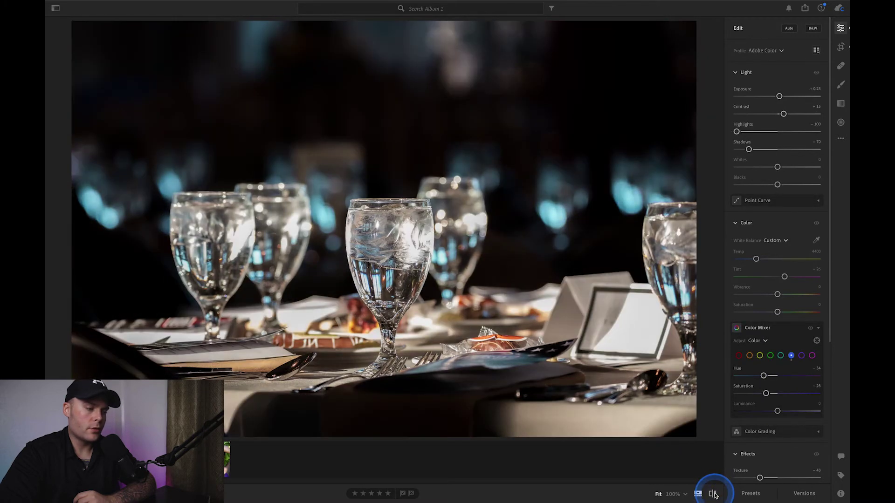
pyautogui.click(713, 493)
pyautogui.click(713, 494)
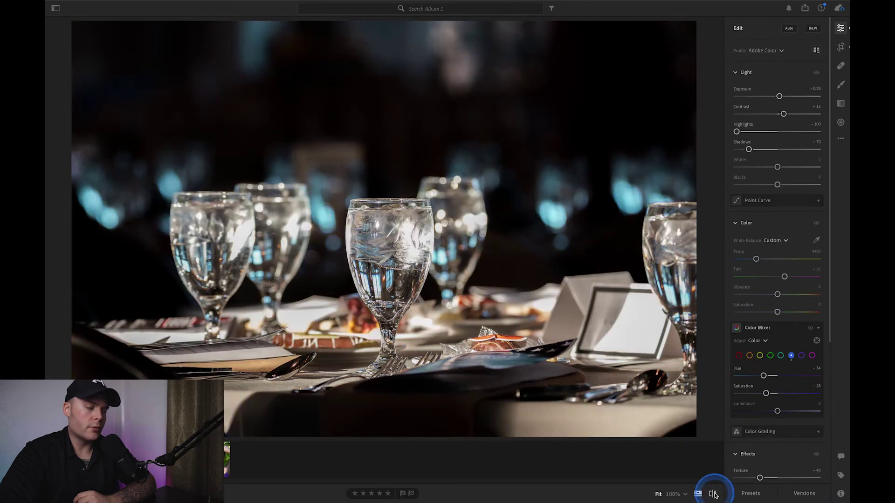
pyautogui.click(713, 494)
pyautogui.click(713, 493)
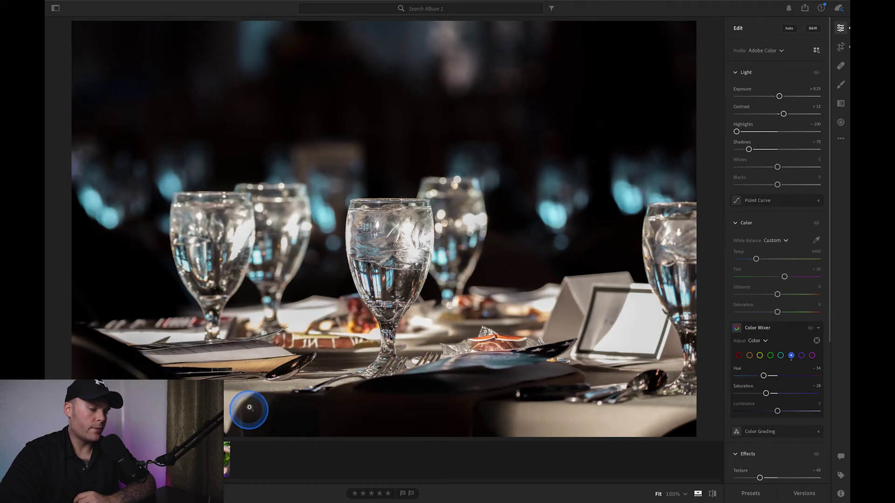
# Raise the luminance of the red tones to +37 in the Color Mixer and try shifting their hue to -49.
pyautogui.scroll(-2, 795, 363)
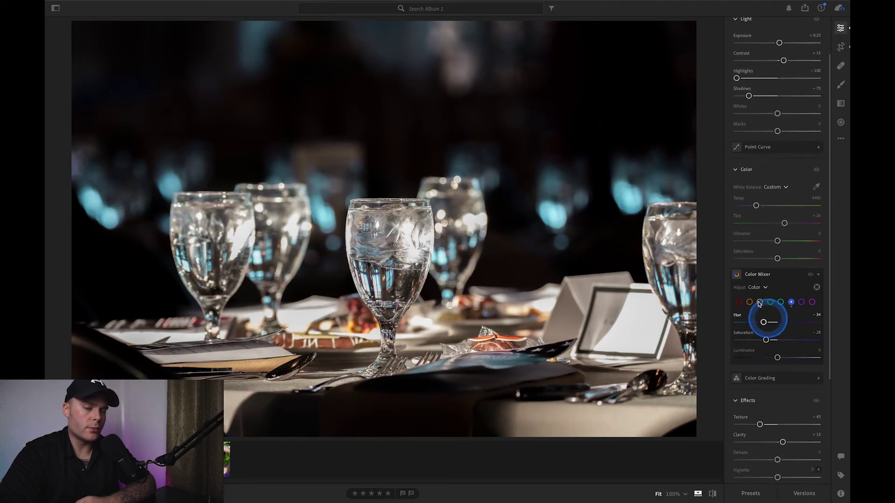
pyautogui.click(740, 303)
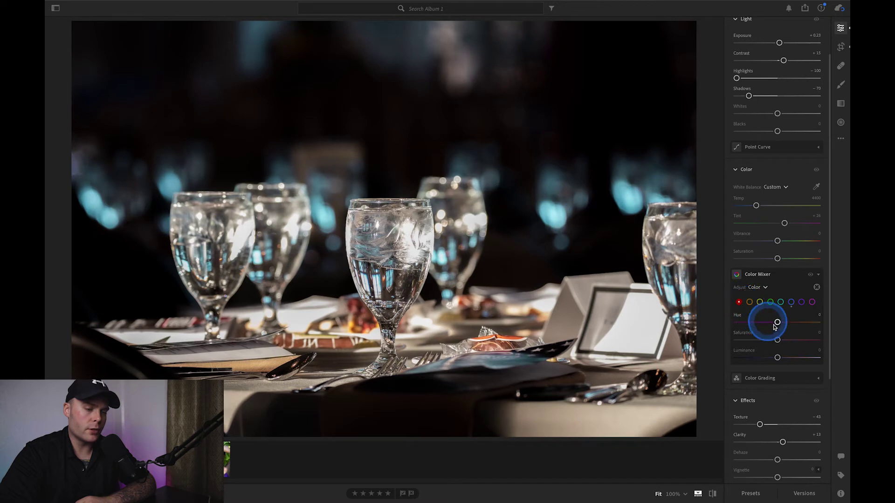
pyautogui.moveTo(776, 357)
pyautogui.mouseDown()
pyautogui.moveTo(815, 358)
pyautogui.moveTo(769, 359)
pyautogui.moveTo(820, 359)
pyautogui.moveTo(732, 358)
pyautogui.moveTo(833, 365)
pyautogui.moveTo(761, 362)
pyautogui.moveTo(808, 361)
pyautogui.moveTo(771, 363)
pyautogui.mouseUp()
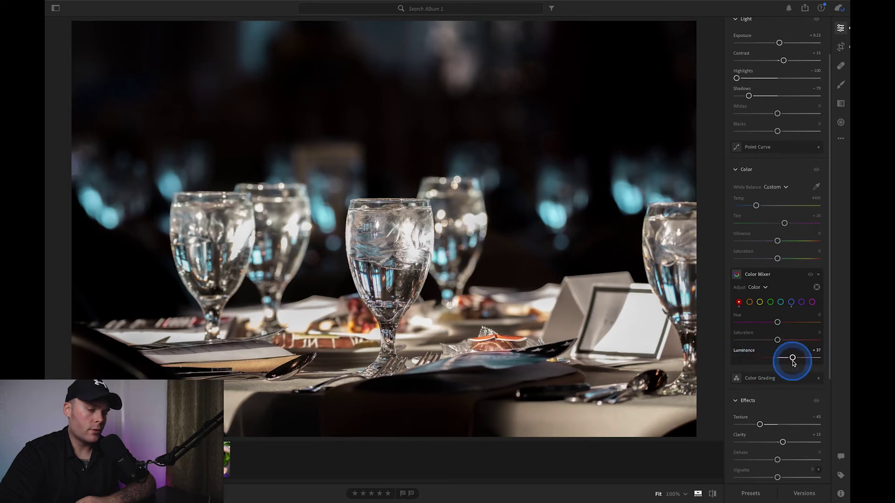
pyautogui.moveTo(776, 321)
pyautogui.mouseDown()
pyautogui.moveTo(740, 320)
pyautogui.moveTo(807, 323)
pyautogui.moveTo(765, 325)
pyautogui.mouseUp()
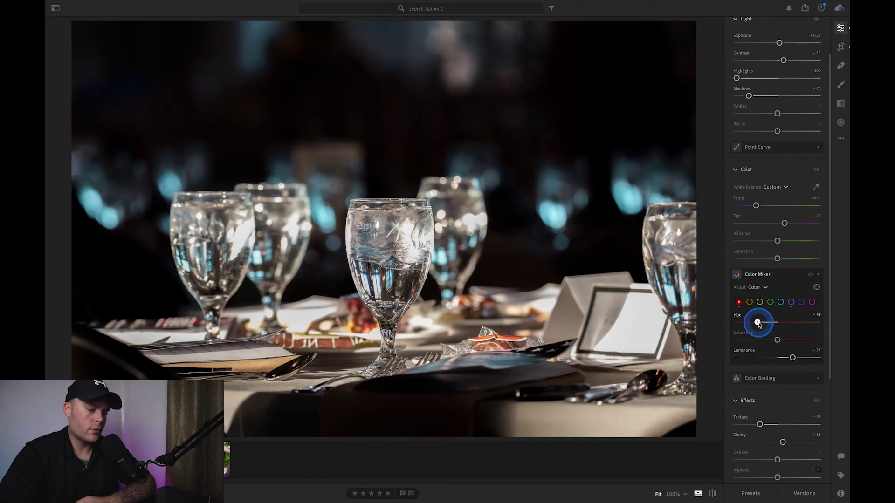
pyautogui.moveTo(765, 325); pyautogui.dragTo(764, 322)
# Raise the saturation of the orange tones to +46, and try their Luminance and Hue before resetting both.
pyautogui.click(749, 302)
pyautogui.click(776, 359)
pyautogui.moveTo(796, 360); pyautogui.dragTo(765, 359)
pyautogui.doubleClick(743, 350)
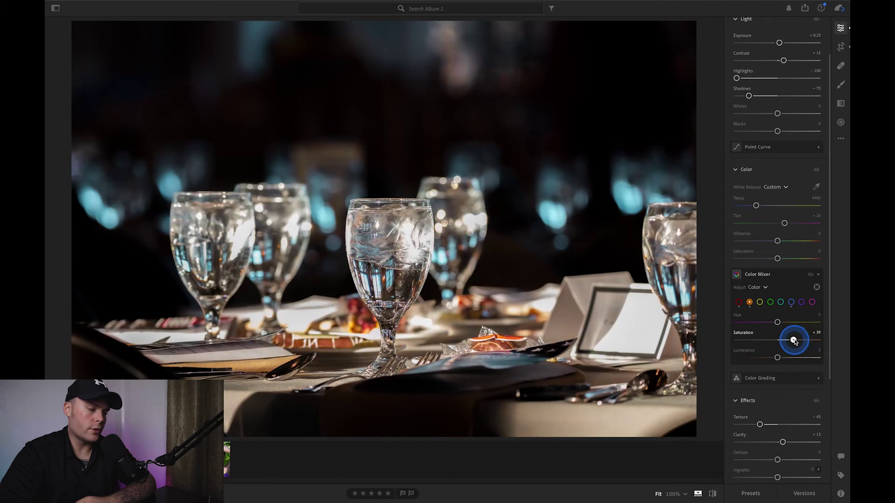
pyautogui.moveTo(777, 322)
pyautogui.mouseDown()
pyautogui.moveTo(761, 322)
pyautogui.moveTo(793, 324)
pyautogui.moveTo(777, 323)
pyautogui.mouseUp()
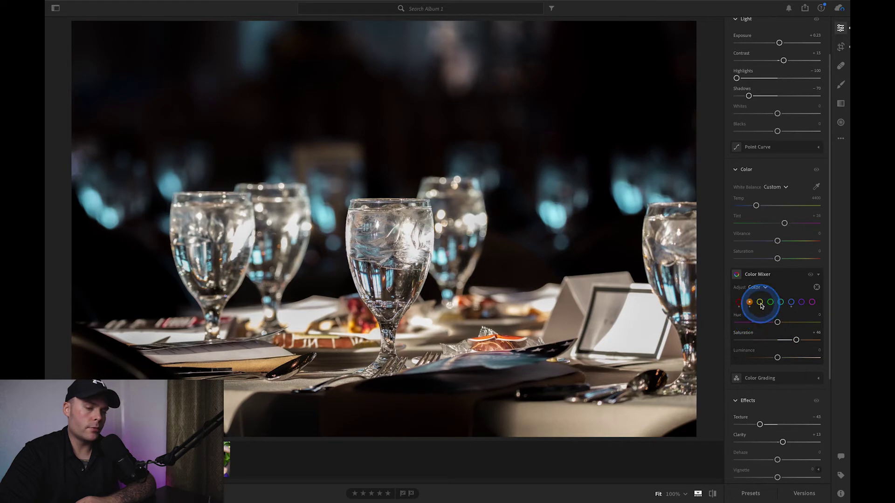
# Try adjusting the saturation and luminance of the yellow tones, and reset them.
pyautogui.click(760, 303)
pyautogui.click(778, 339)
pyautogui.moveTo(777, 357)
pyautogui.mouseDown()
pyautogui.moveTo(814, 358)
pyautogui.moveTo(741, 360)
pyautogui.moveTo(789, 359)
pyautogui.moveTo(775, 359)
pyautogui.mouseUp()
pyautogui.doubleClick(748, 353)
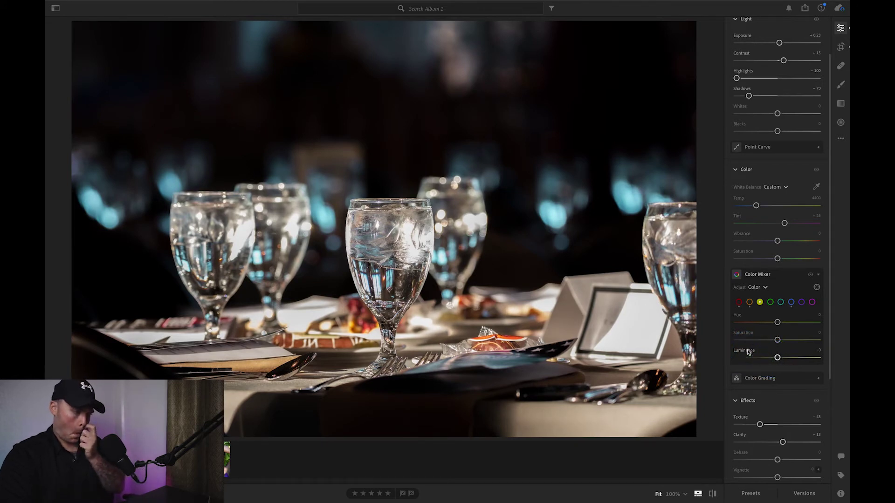
# Switch repeatedly between the edited water glasses photo and its original to judge the overall edit.
pyautogui.scroll(-1, 750, 352)
pyautogui.click(759, 348)
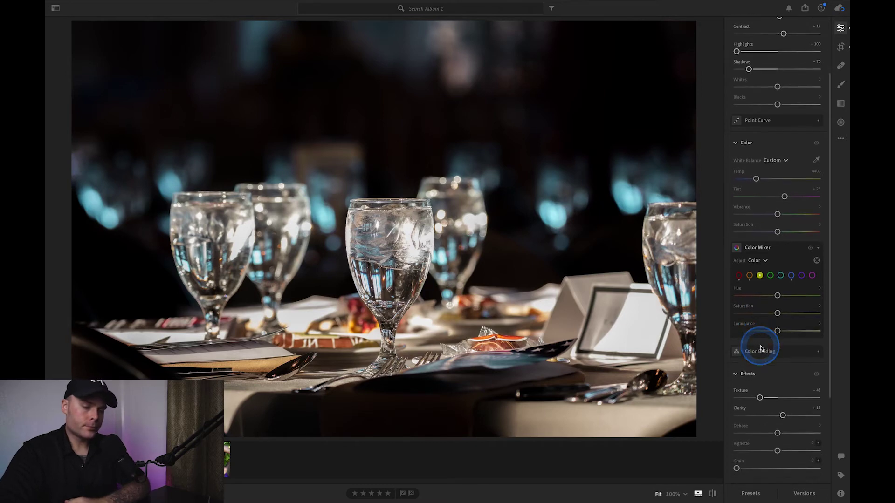
pyautogui.scroll(-1, 759, 349)
pyautogui.scroll(-1, 760, 348)
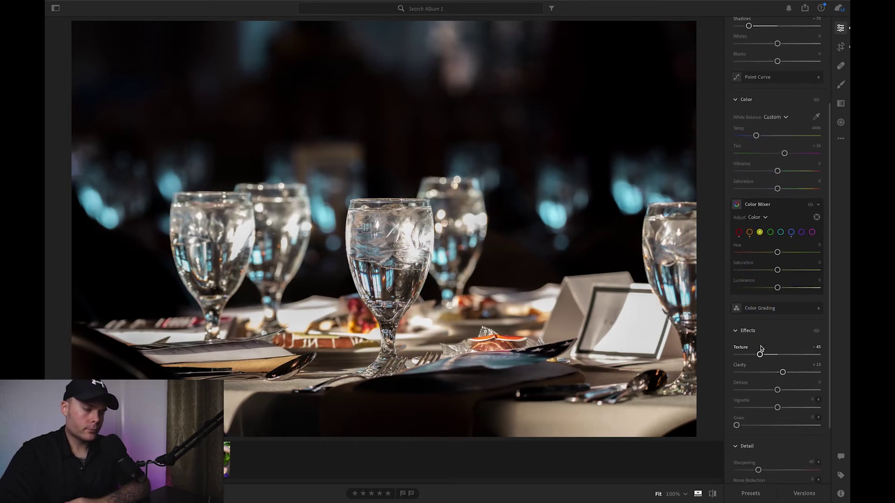
pyautogui.scroll(-1, 760, 349)
pyautogui.click(713, 498)
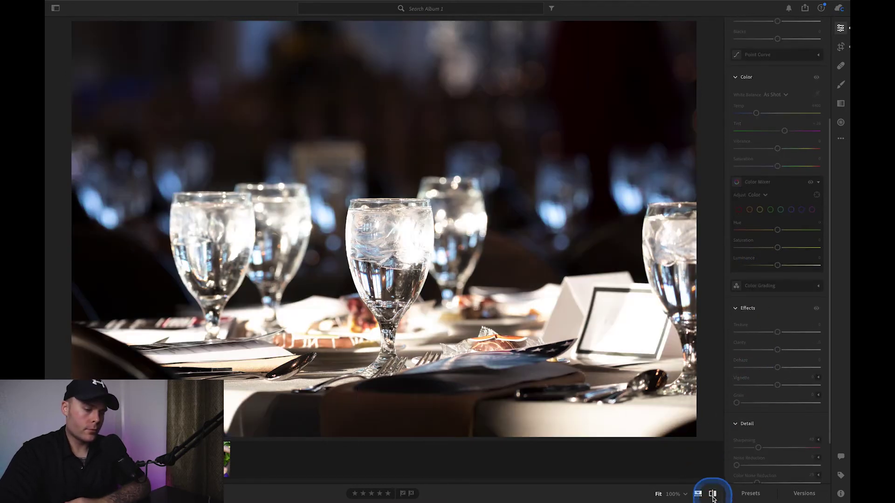
pyautogui.click(712, 498)
pyautogui.click(713, 498)
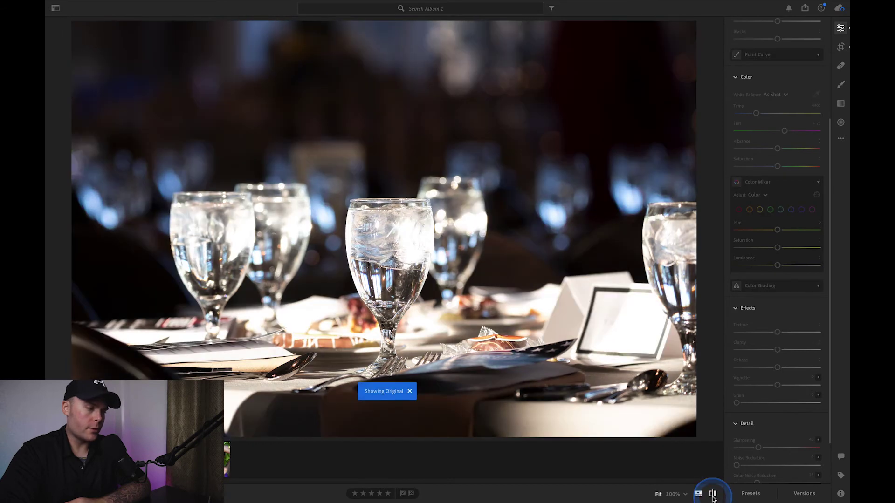
pyautogui.click(712, 498)
pyautogui.click(712, 497)
pyautogui.click(712, 498)
pyautogui.click(712, 497)
pyautogui.click(713, 498)
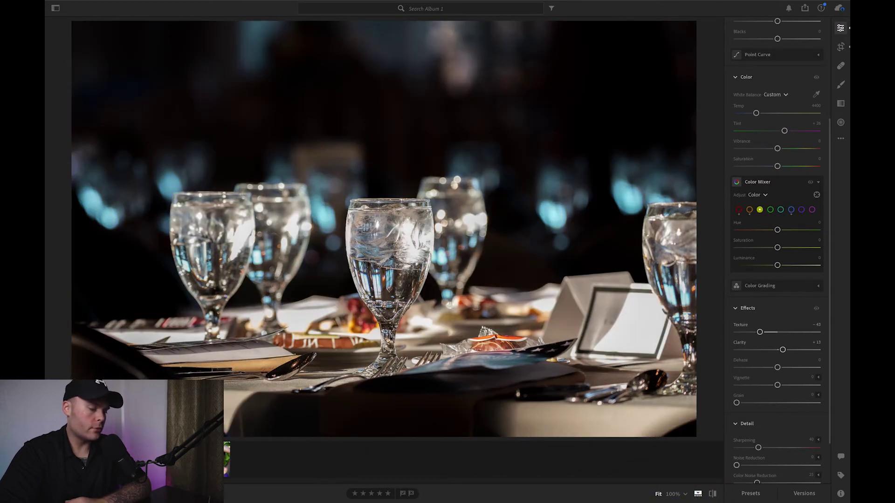
# Open the next photo, the city skyline, and check its horizon against the Straighten grid of the Crop tool without rotating it.
pyautogui.press('Right')
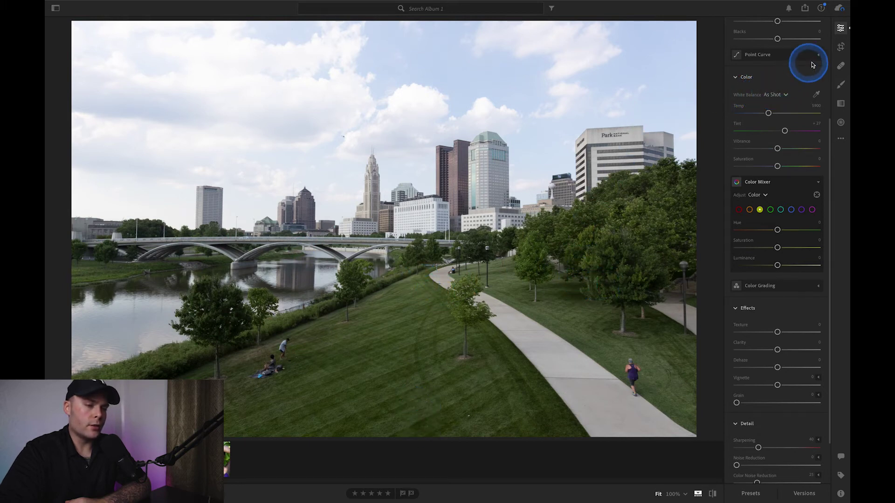
pyautogui.click(843, 50)
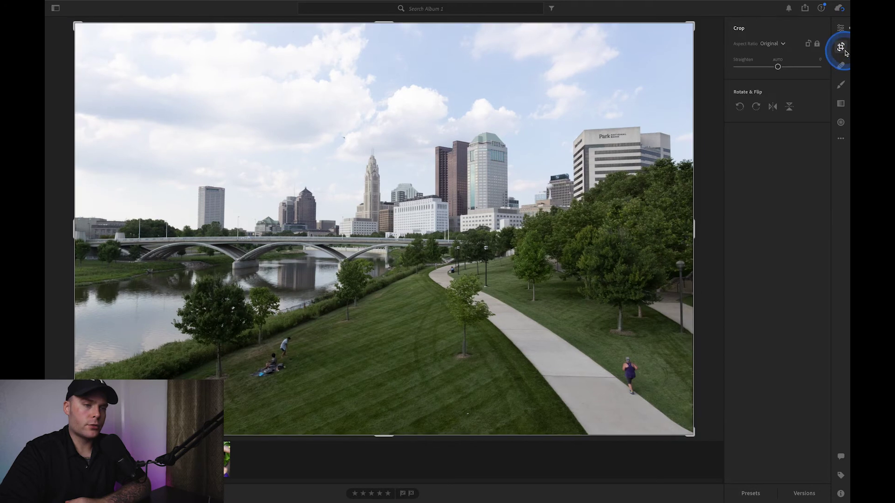
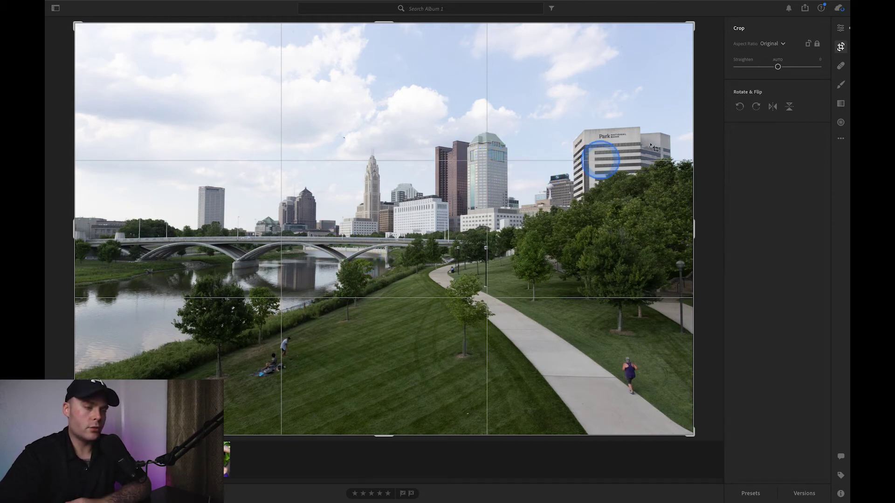
pyautogui.click(778, 67)
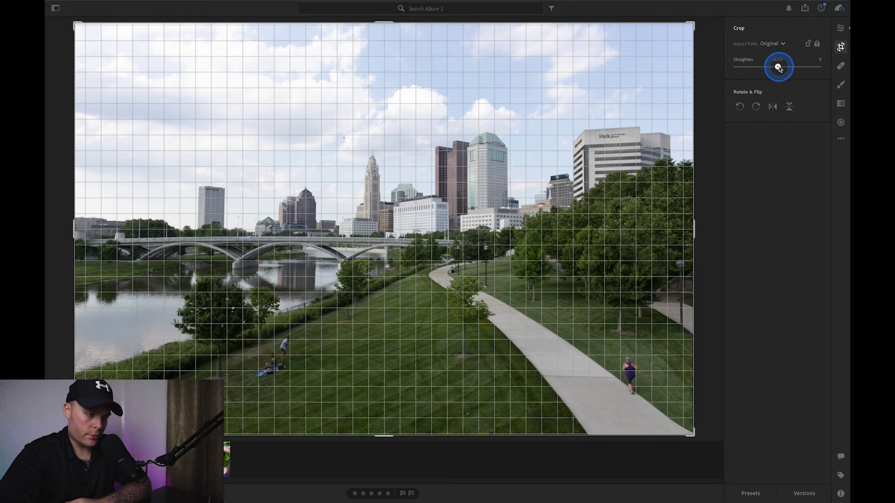
pyautogui.moveTo(778, 68); pyautogui.dragTo(778, 68)
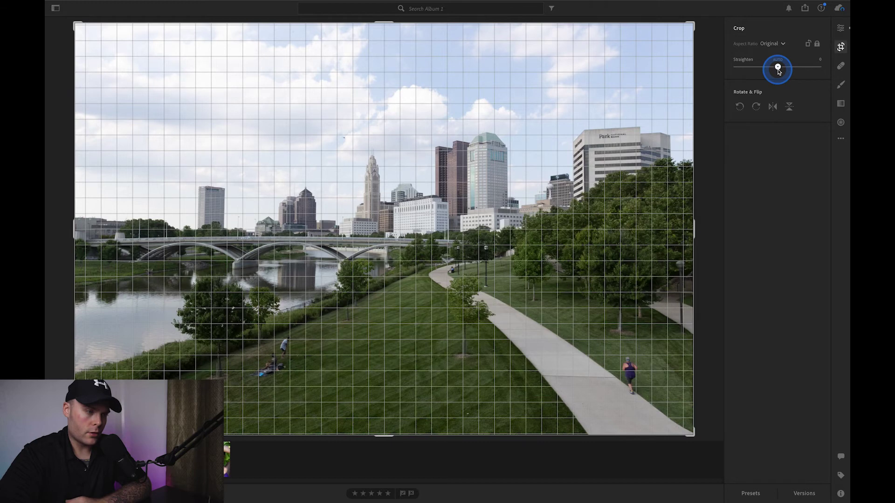
pyautogui.click(778, 69)
pyautogui.click(693, 205)
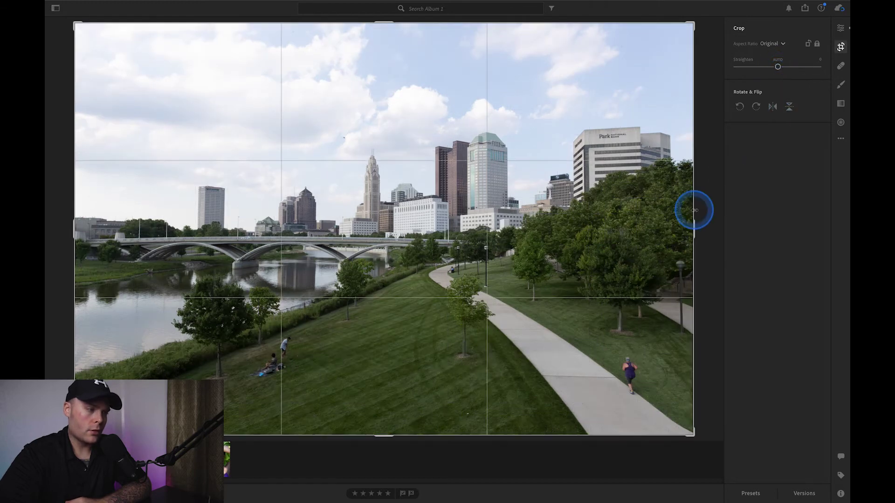
pyautogui.click(841, 28)
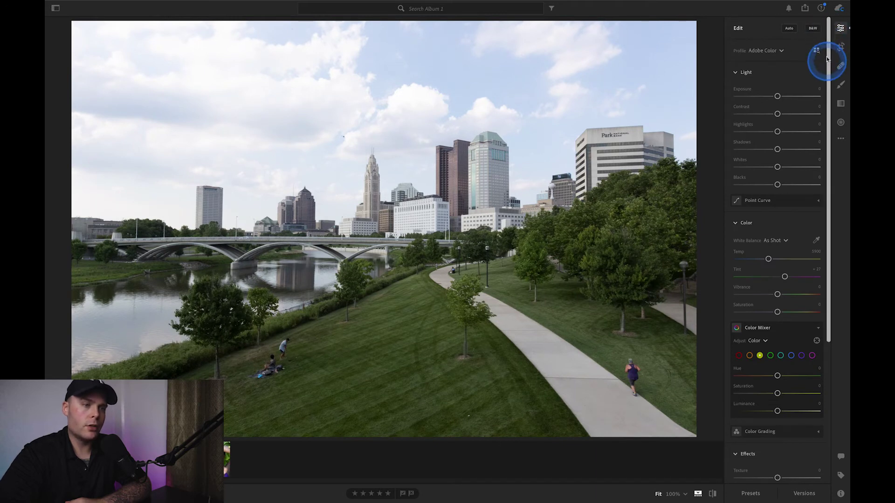
# Try several Contrast strengths on the skyline photo, leaving Contrast at +3.
pyautogui.click(775, 81)
pyautogui.click(777, 96)
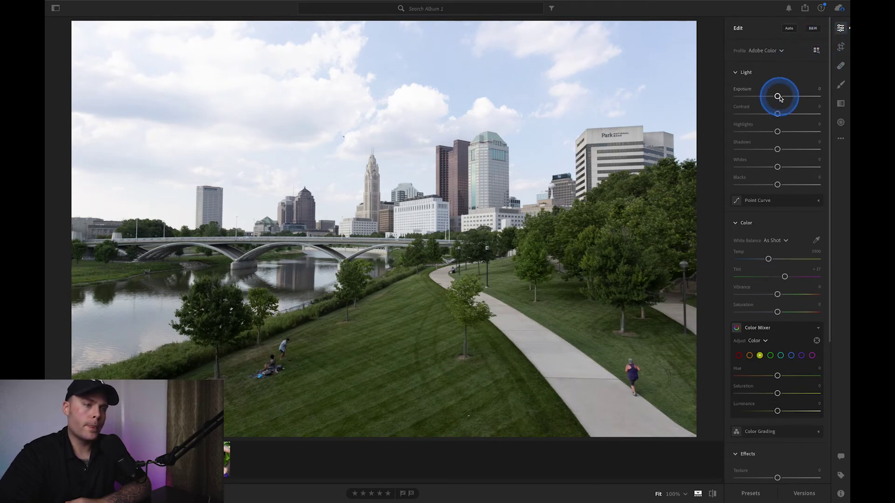
pyautogui.click(778, 114)
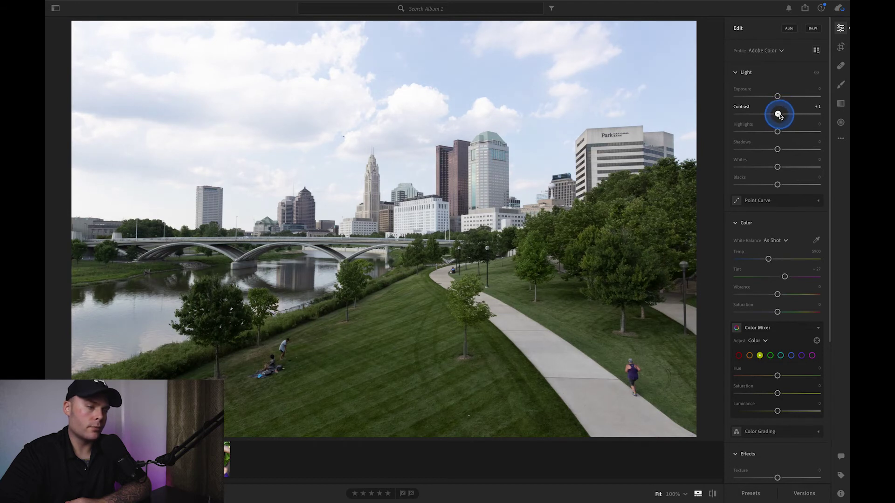
pyautogui.moveTo(779, 116); pyautogui.dragTo(787, 116)
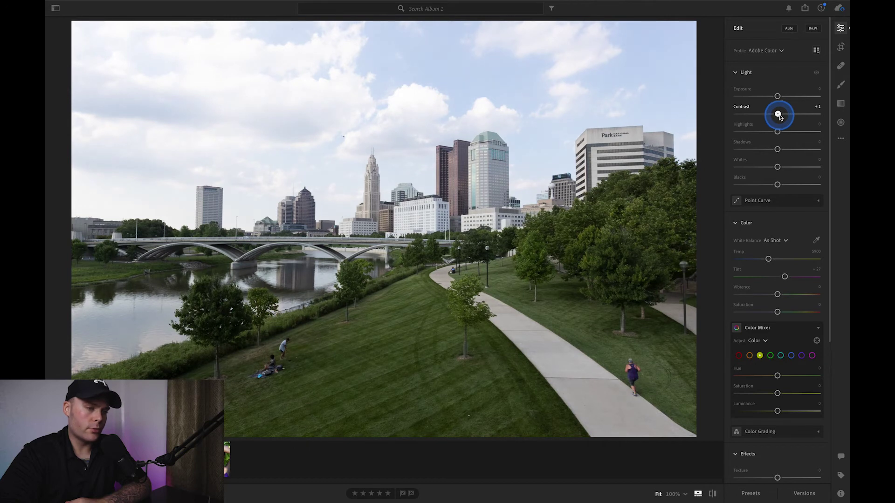
pyautogui.moveTo(791, 117); pyautogui.dragTo(778, 114)
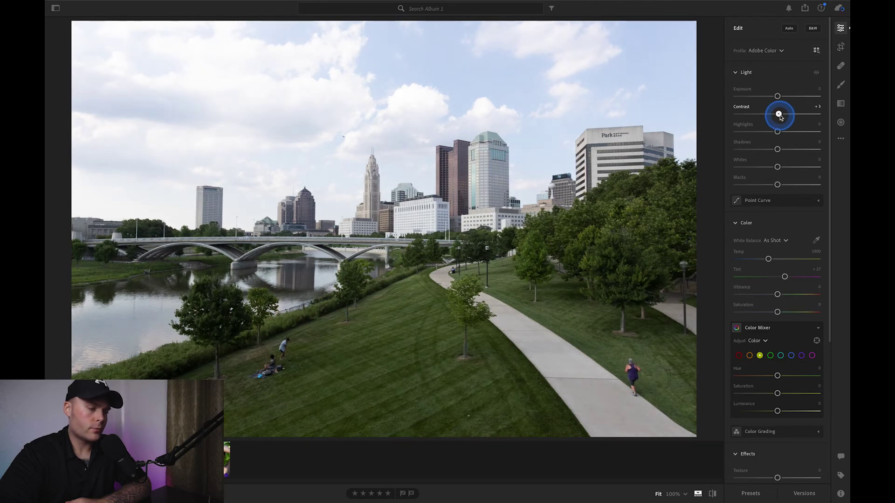
# Raise the skyline photo's Texture to +12.
pyautogui.scroll(-1, 770, 214)
pyautogui.scroll(-5, 769, 214)
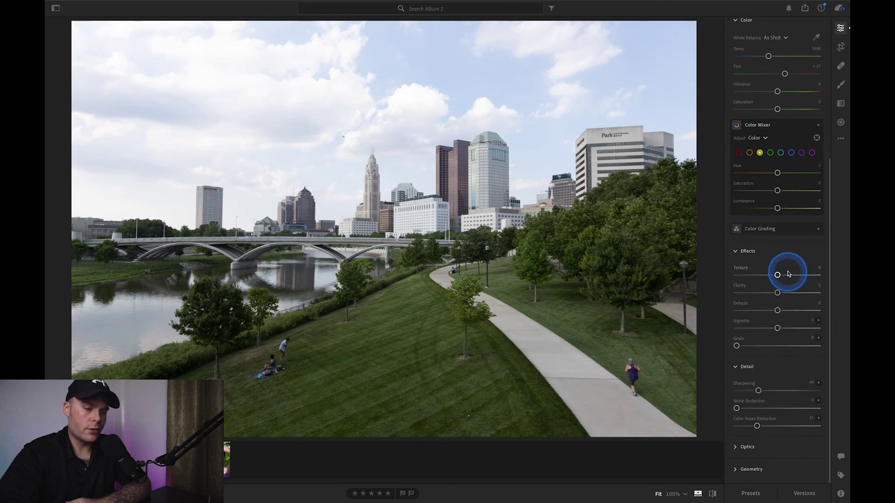
pyautogui.moveTo(778, 275)
pyautogui.mouseDown()
pyautogui.moveTo(803, 277)
pyautogui.moveTo(784, 276)
pyautogui.mouseUp()
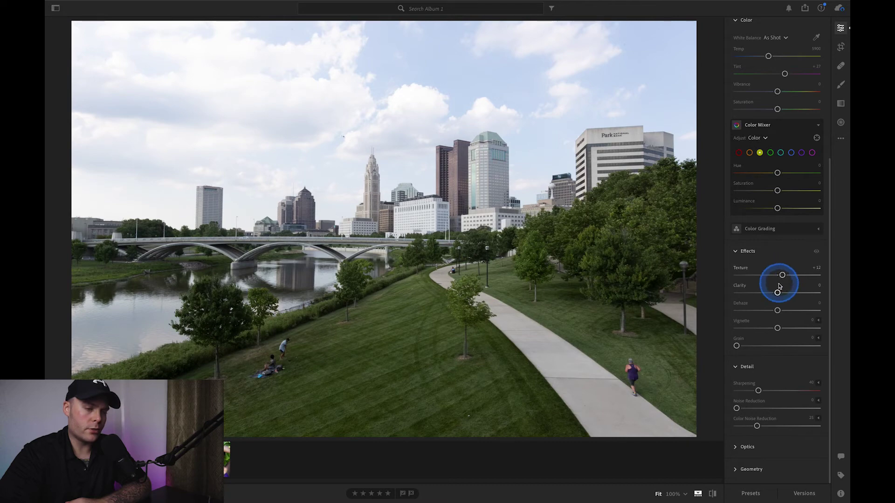
# Try a Clarity of -30 and reset it, and raise Dehaze to +28 to bring out the sky.
pyautogui.moveTo(777, 293)
pyautogui.mouseDown()
pyautogui.moveTo(799, 294)
pyautogui.moveTo(774, 299)
pyautogui.mouseUp()
pyautogui.doubleClick(741, 287)
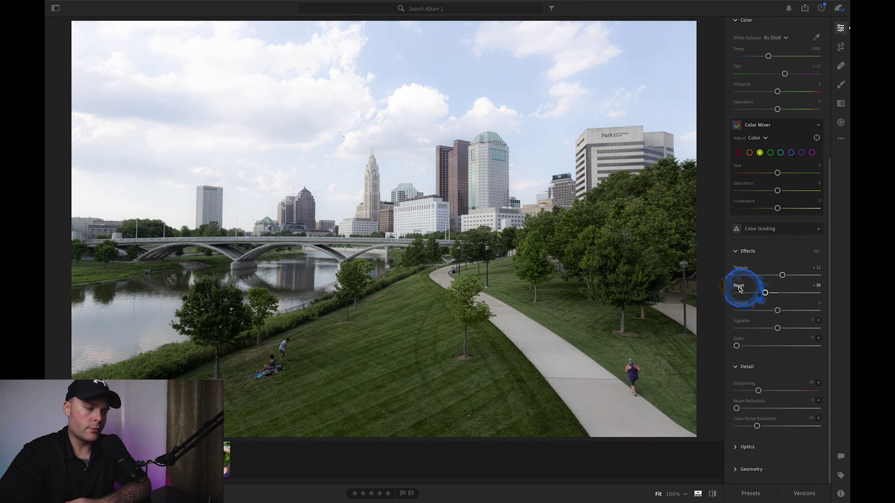
pyautogui.moveTo(771, 307); pyautogui.dragTo(801, 314)
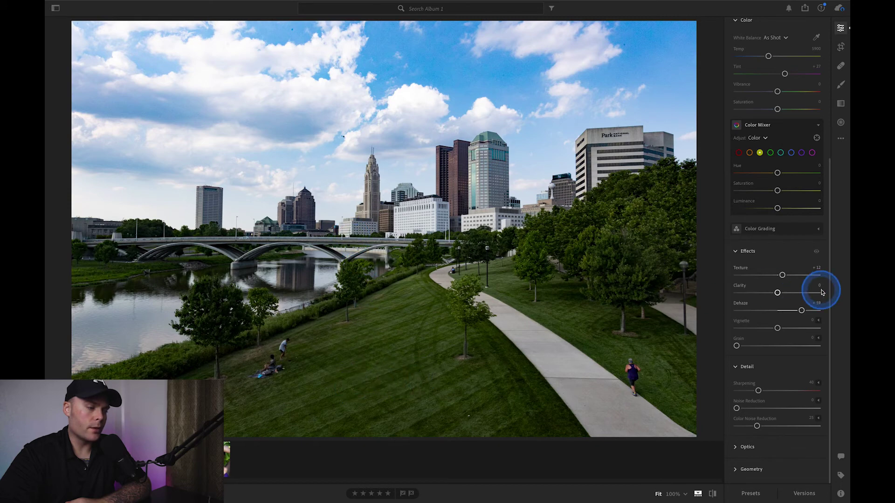
pyautogui.moveTo(803, 313)
pyautogui.mouseDown()
pyautogui.moveTo(763, 310)
pyautogui.moveTo(791, 312)
pyautogui.mouseUp()
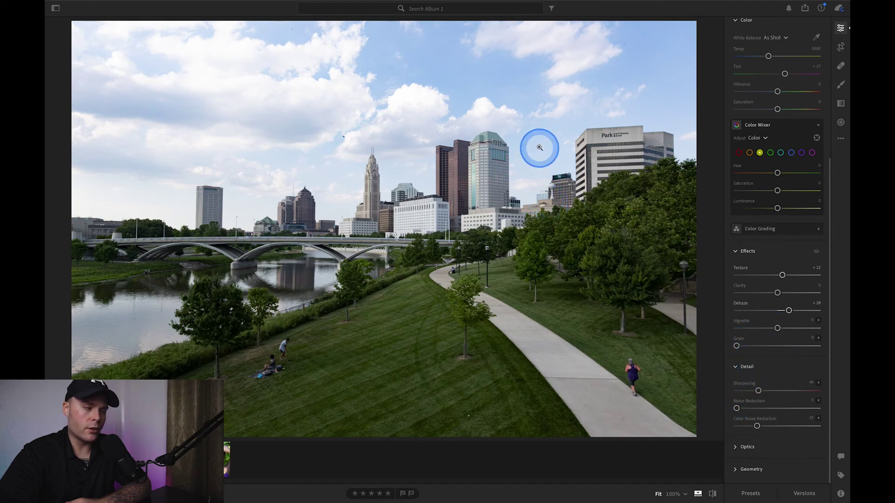
# Try the hue of the aqua tones in the Color Mixer and reset it, and raise their saturation to +96.
pyautogui.scroll(3, 755, 382)
pyautogui.scroll(2, 756, 387)
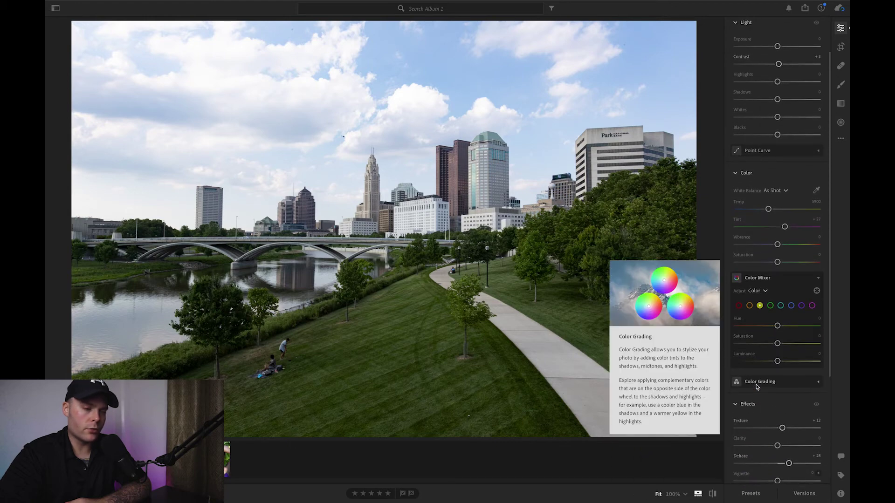
pyautogui.click(780, 306)
pyautogui.click(775, 328)
pyautogui.moveTo(777, 328)
pyautogui.mouseDown()
pyautogui.moveTo(737, 326)
pyautogui.moveTo(847, 329)
pyautogui.moveTo(789, 325)
pyautogui.mouseUp()
pyautogui.click(738, 320)
pyautogui.moveTo(777, 361); pyautogui.dragTo(807, 360)
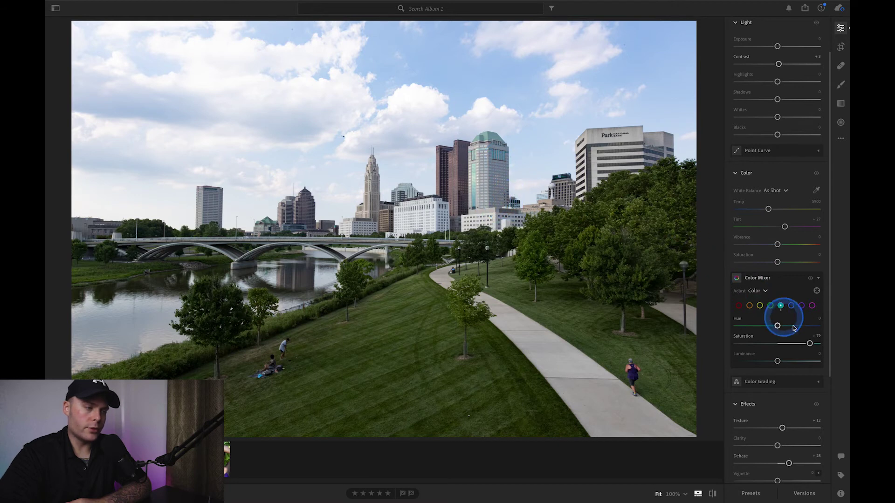
pyautogui.moveTo(809, 343)
pyautogui.mouseDown()
pyautogui.moveTo(775, 341)
pyautogui.moveTo(829, 346)
pyautogui.moveTo(817, 345)
pyautogui.mouseUp()
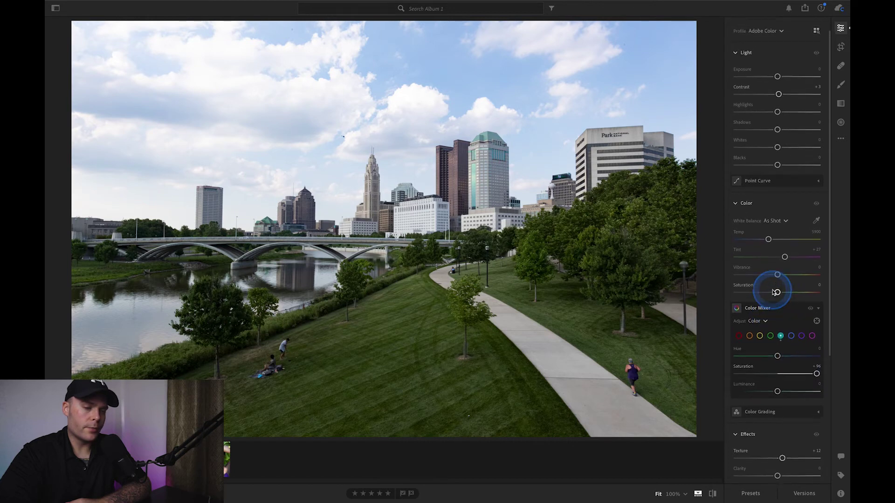
# Raise the skyline photo's Vibrance to +80, and try its overall Saturation before resetting it.
pyautogui.scroll(2, 772, 292)
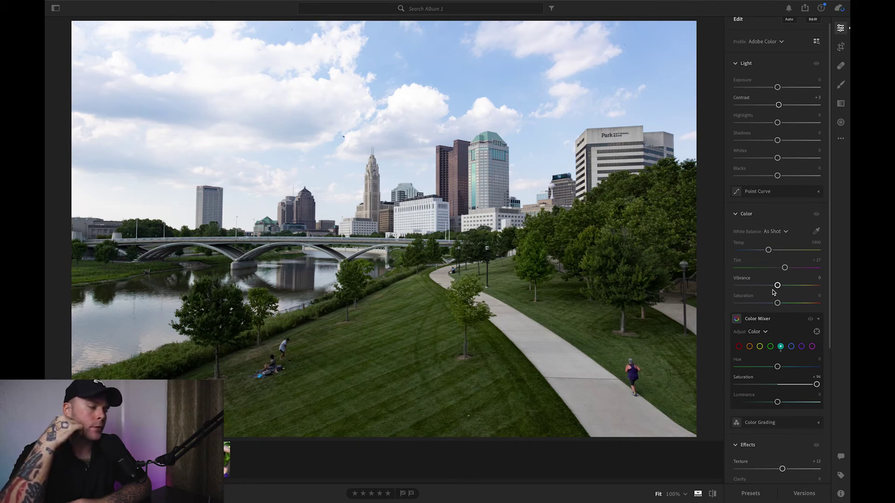
pyautogui.scroll(1, 774, 294)
pyautogui.click(775, 295)
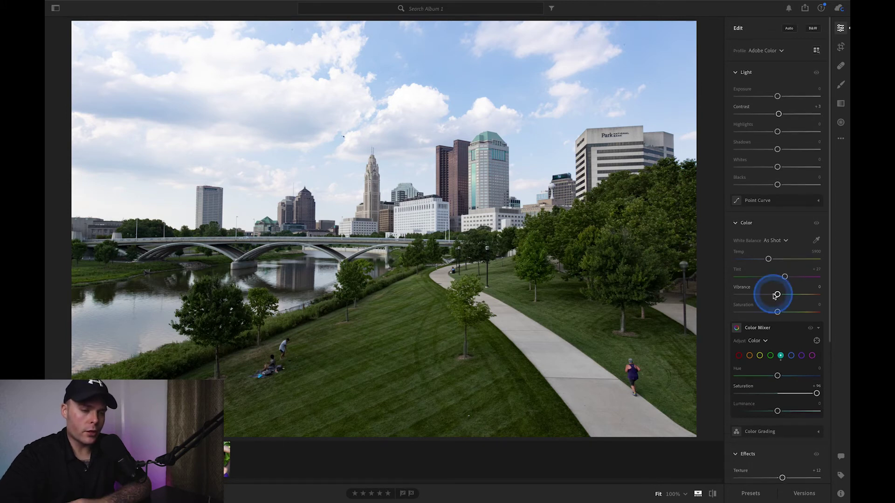
pyautogui.moveTo(777, 295); pyautogui.dragTo(812, 306)
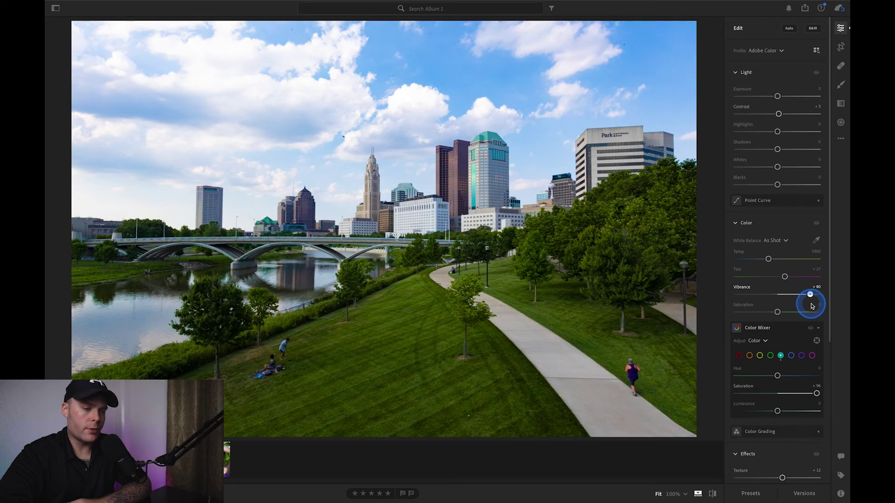
pyautogui.moveTo(811, 306)
pyautogui.mouseDown()
pyautogui.moveTo(761, 313)
pyautogui.moveTo(811, 313)
pyautogui.moveTo(797, 313)
pyautogui.mouseUp()
pyautogui.doubleClick(744, 307)
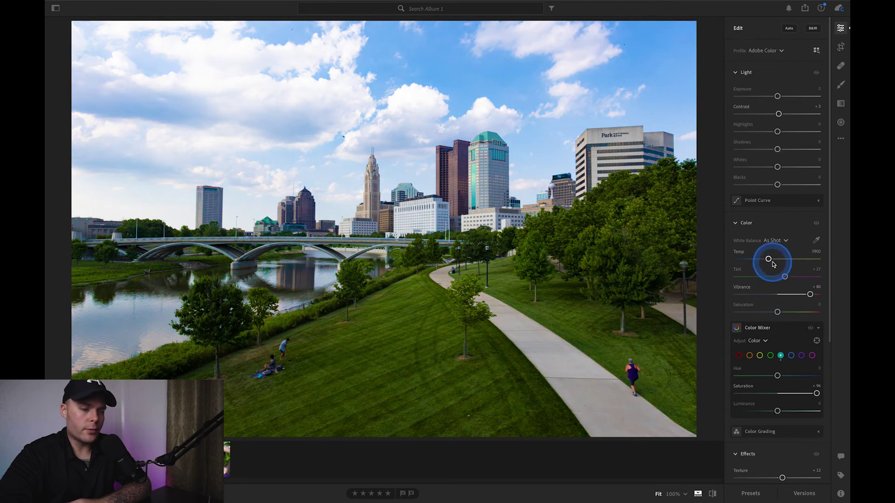
# Try a much warmer Temp on the skyline photo and Blacks values such as +14 and -11, resetting both settings.
pyautogui.moveTo(771, 264); pyautogui.dragTo(808, 262)
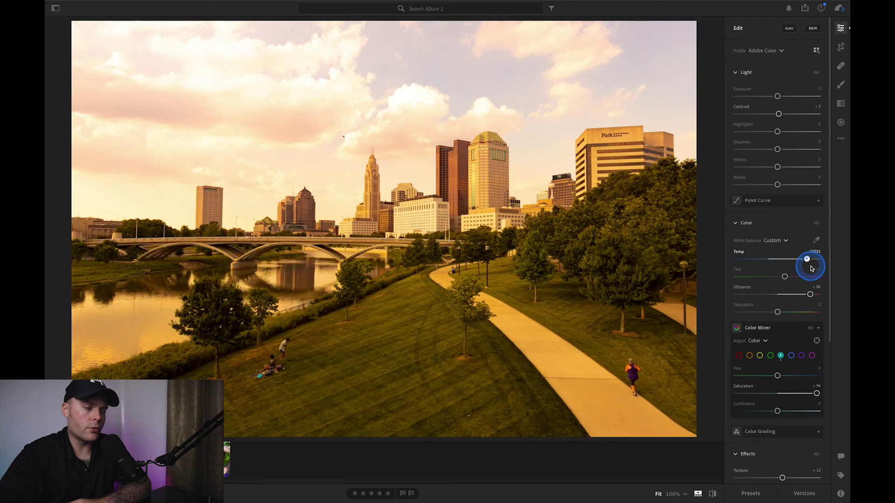
pyautogui.doubleClick(739, 254)
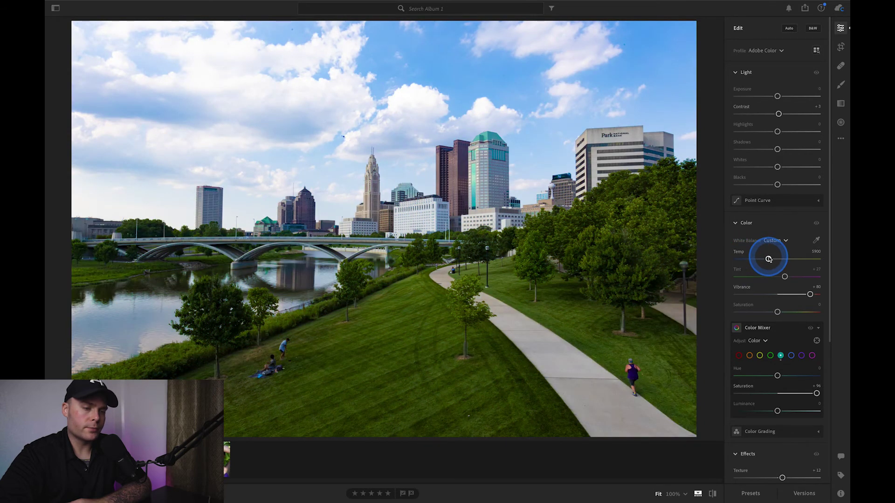
pyautogui.moveTo(777, 185)
pyautogui.mouseDown()
pyautogui.moveTo(808, 193)
pyautogui.moveTo(780, 193)
pyautogui.mouseUp()
pyautogui.doubleClick(741, 179)
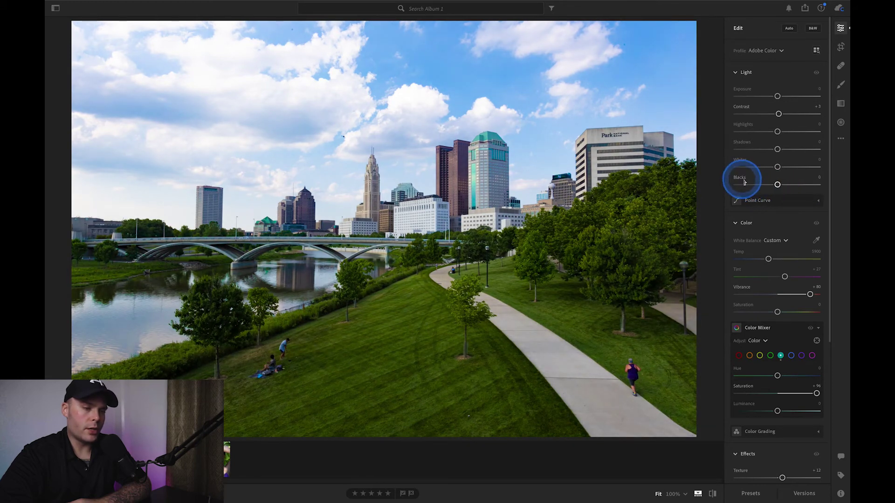
pyautogui.click(776, 185)
pyautogui.moveTo(775, 186); pyautogui.dragTo(793, 190)
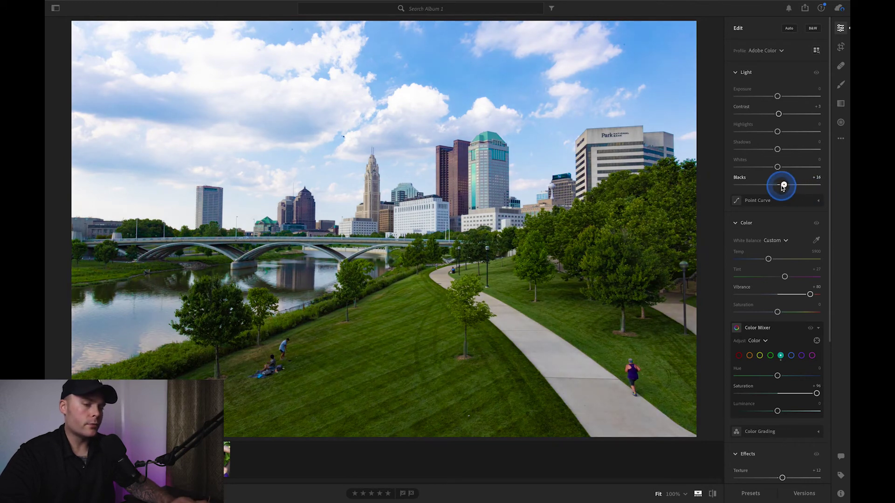
pyautogui.moveTo(783, 188)
pyautogui.mouseDown()
pyautogui.moveTo(750, 186)
pyautogui.moveTo(771, 191)
pyautogui.mouseUp()
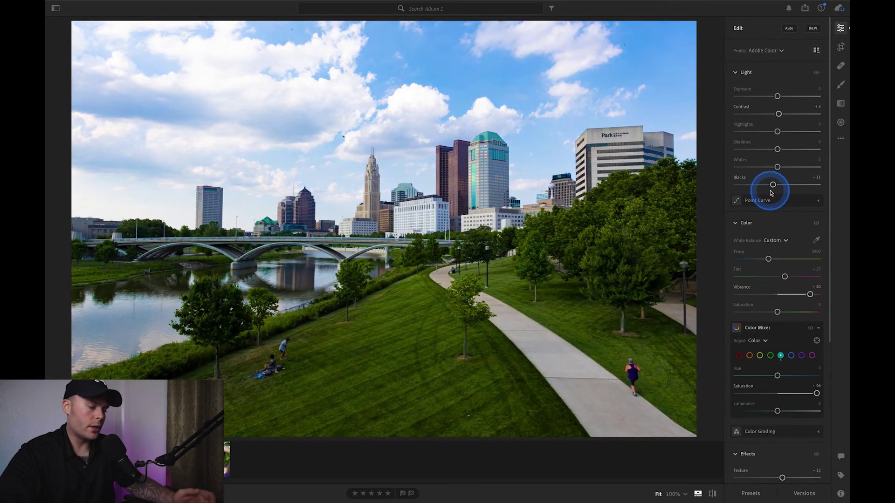
pyautogui.doubleClick(739, 178)
# Raise the skyline photo's Shadows to +30 and lower its Highlights to -100.
pyautogui.moveTo(777, 169); pyautogui.dragTo(786, 150)
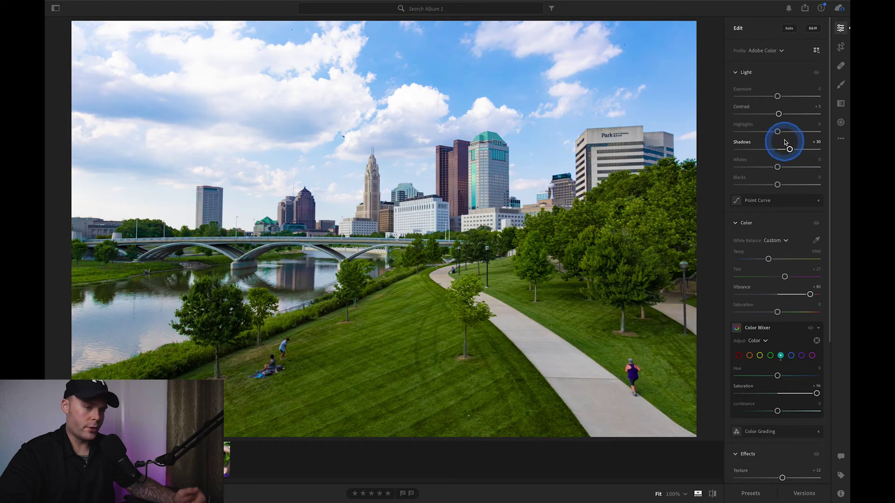
pyautogui.moveTo(777, 133); pyautogui.dragTo(735, 132)
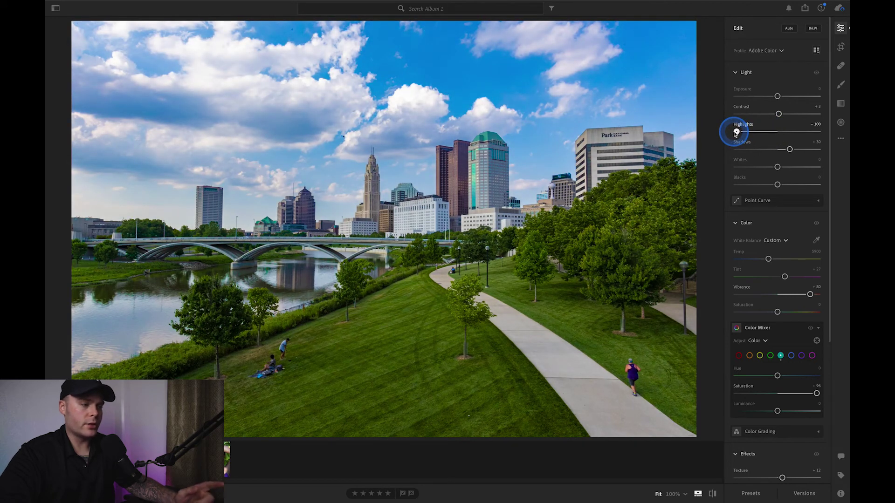
# Reset the skyline photo's Highlights and set its Contrast to +5.
pyautogui.moveTo(736, 132); pyautogui.dragTo(778, 138)
pyautogui.doubleClick(739, 124)
pyautogui.click(780, 114)
pyautogui.moveTo(785, 116); pyautogui.dragTo(785, 116)
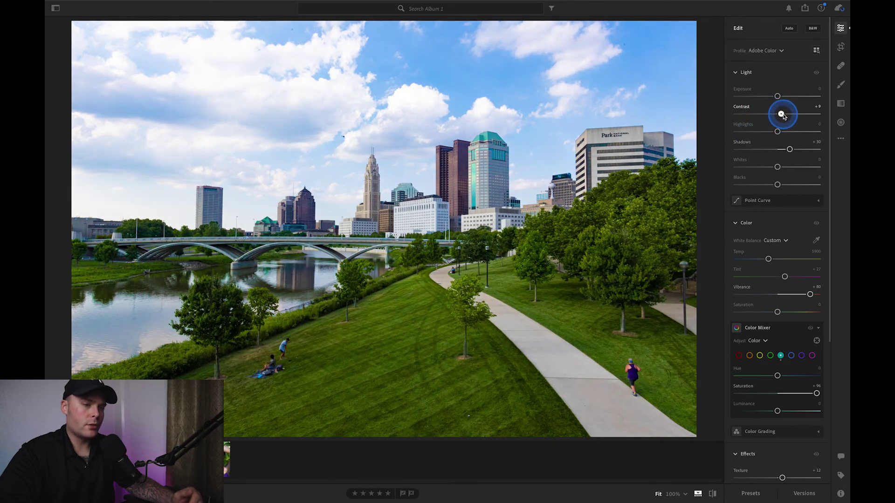
pyautogui.click(780, 114)
# Try the skyline photo's Exposure and reset it, and lower the blue tones' luminance to -22 in the Color Mixer.
pyautogui.click(778, 97)
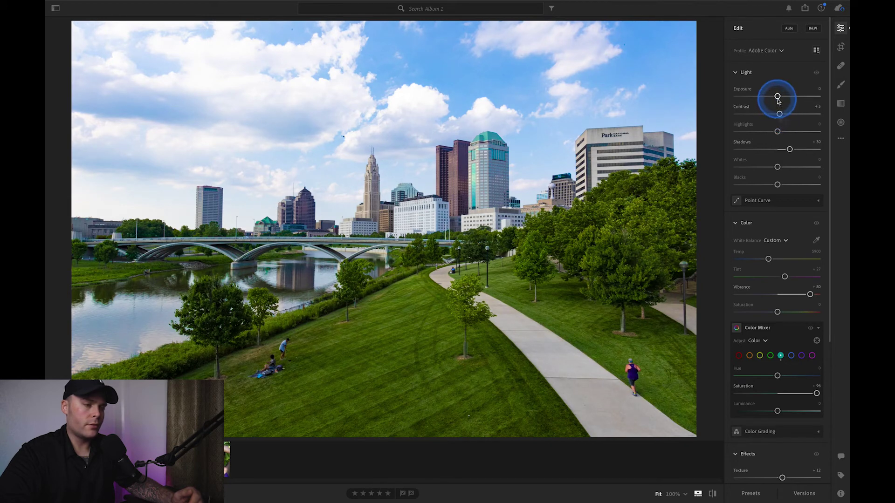
pyautogui.moveTo(777, 97)
pyautogui.mouseDown()
pyautogui.moveTo(784, 97)
pyautogui.moveTo(776, 96)
pyautogui.mouseUp()
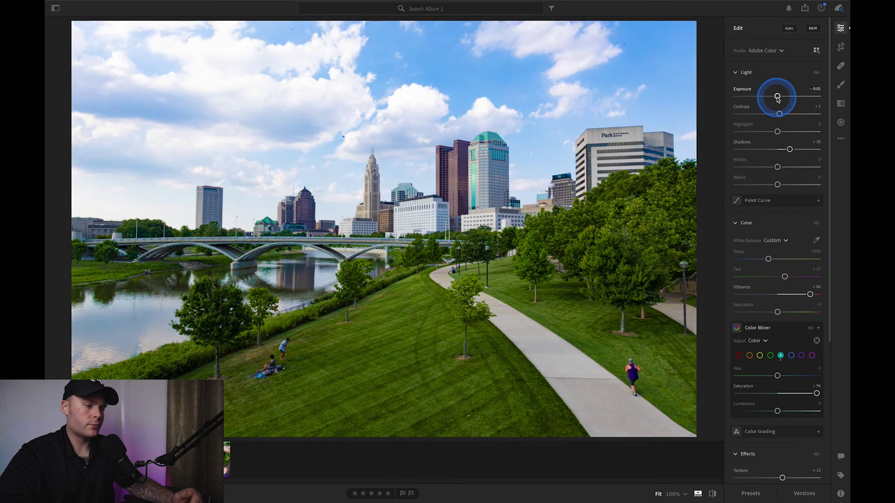
pyautogui.click(746, 93)
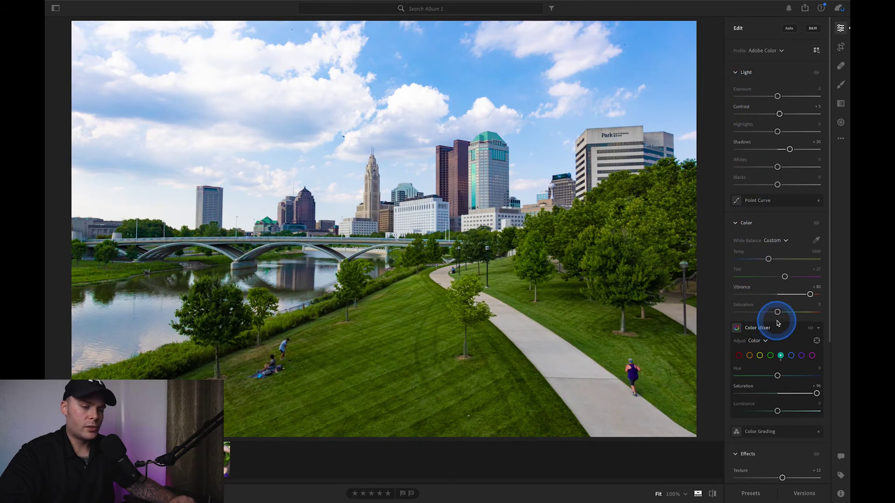
pyautogui.click(791, 356)
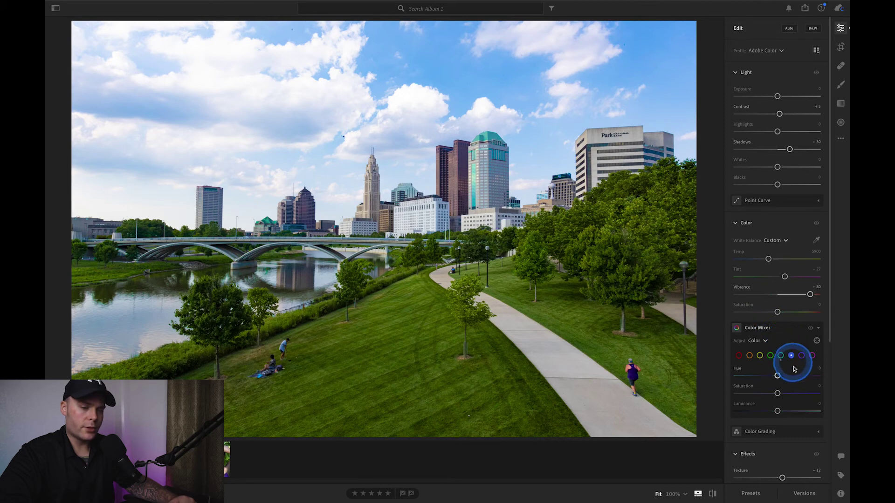
pyautogui.moveTo(777, 412)
pyautogui.mouseDown()
pyautogui.moveTo(791, 411)
pyautogui.moveTo(769, 412)
pyautogui.mouseUp()
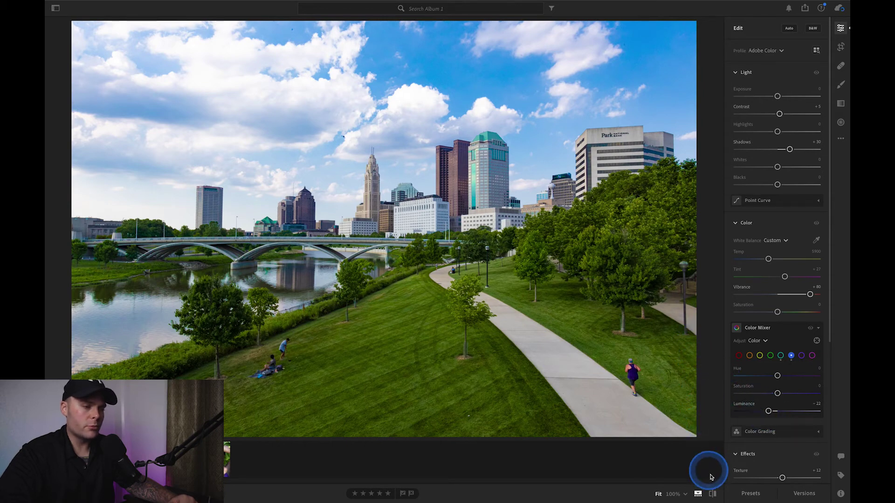
# Compare the edited skyline photo with its original version several times.
pyautogui.click(714, 496)
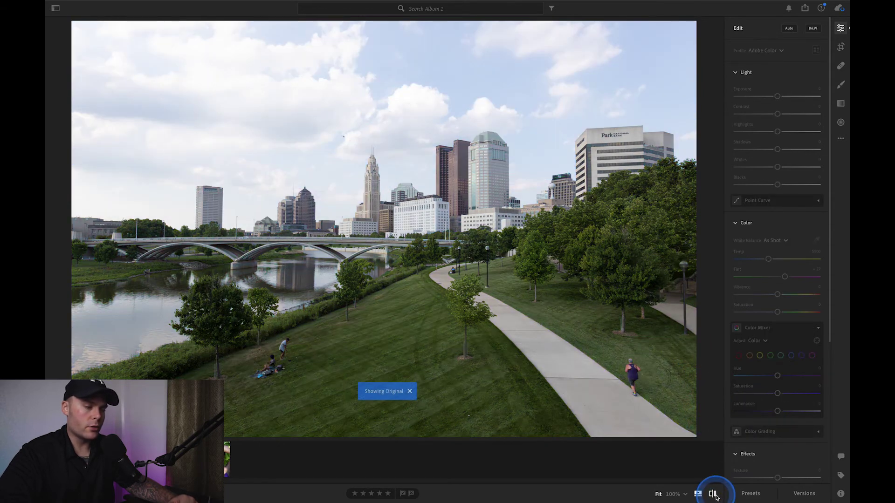
pyautogui.click(715, 496)
pyautogui.click(714, 496)
pyautogui.click(714, 496)
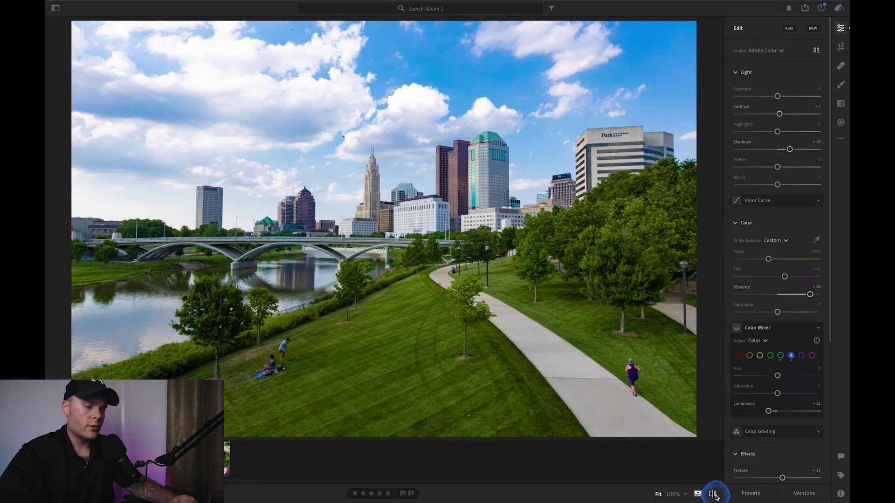
pyautogui.click(715, 497)
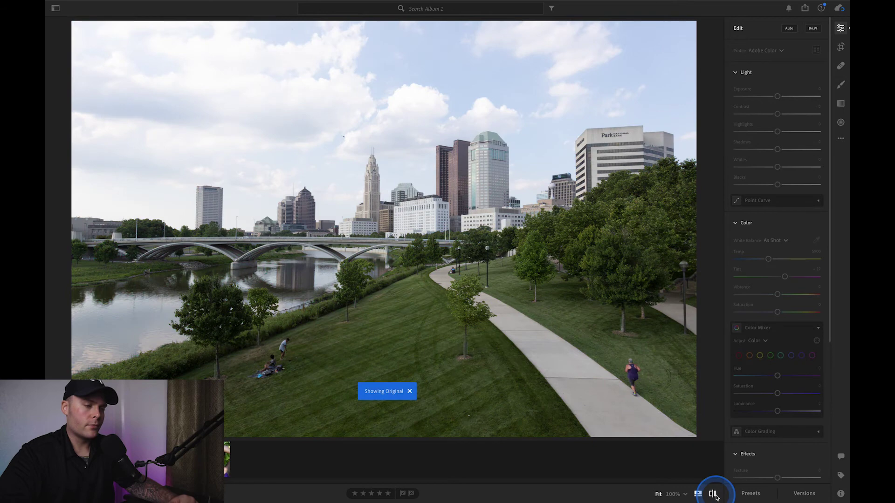
pyautogui.click(715, 496)
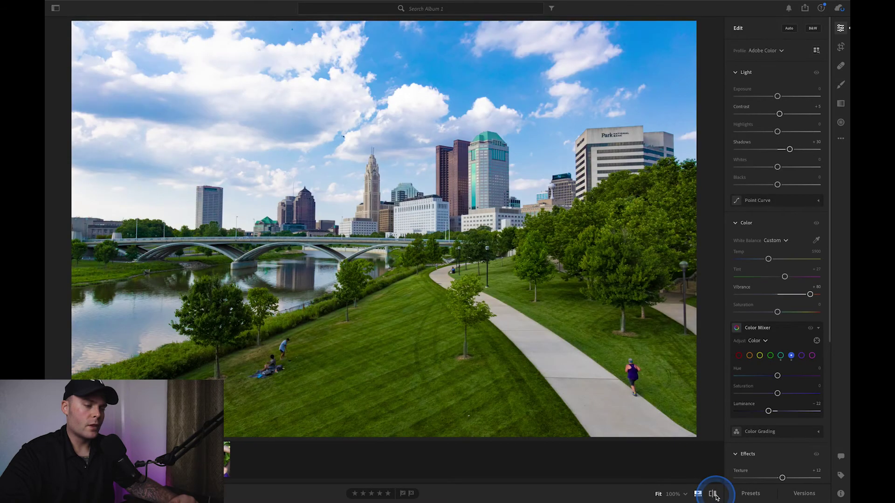
pyautogui.click(714, 496)
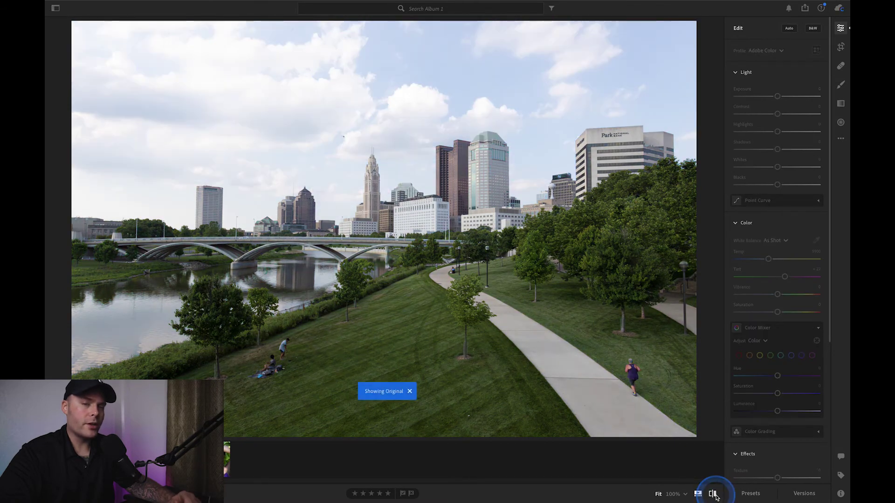
pyautogui.click(714, 497)
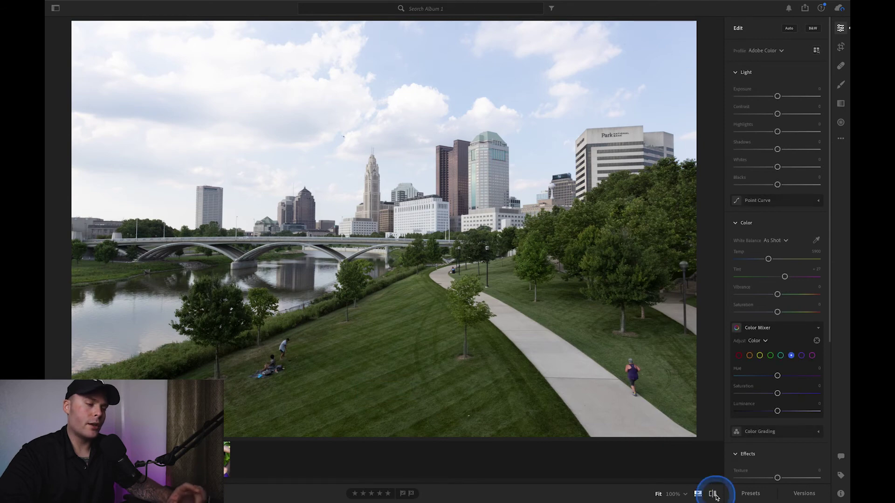
pyautogui.click(715, 497)
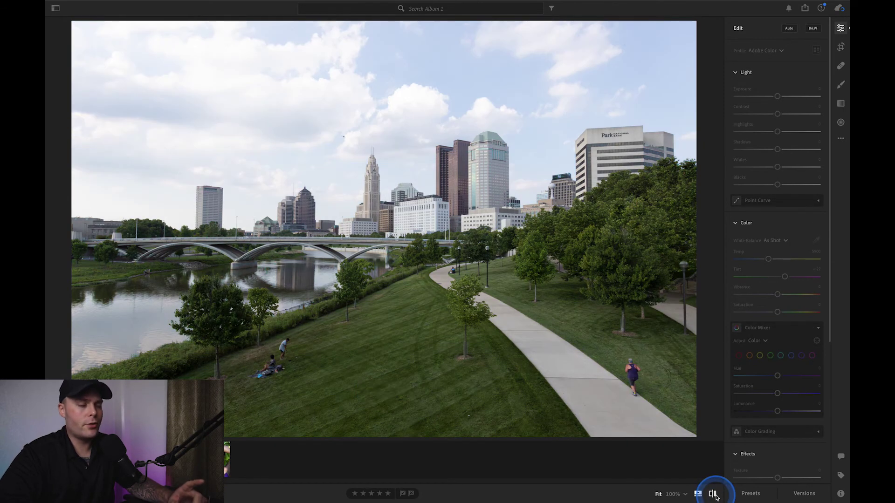
pyautogui.click(714, 497)
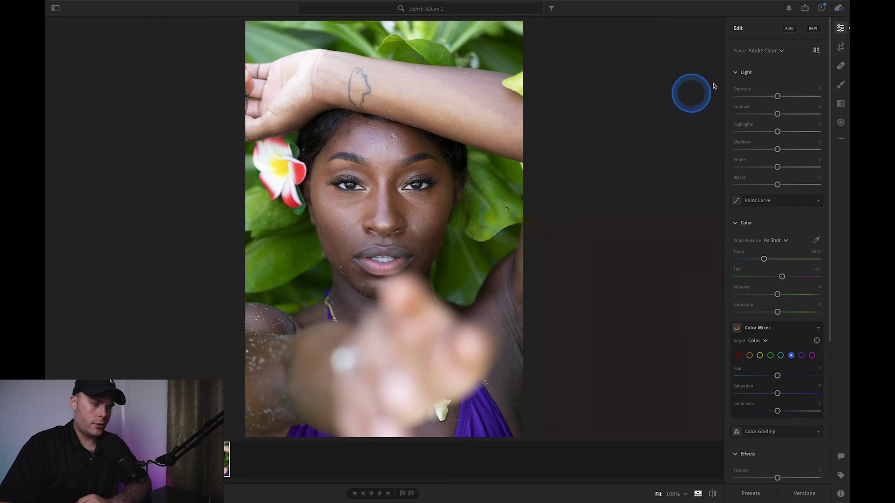
# View the crop options for the portrait with the flower and return to the edit settings.
pyautogui.click(841, 47)
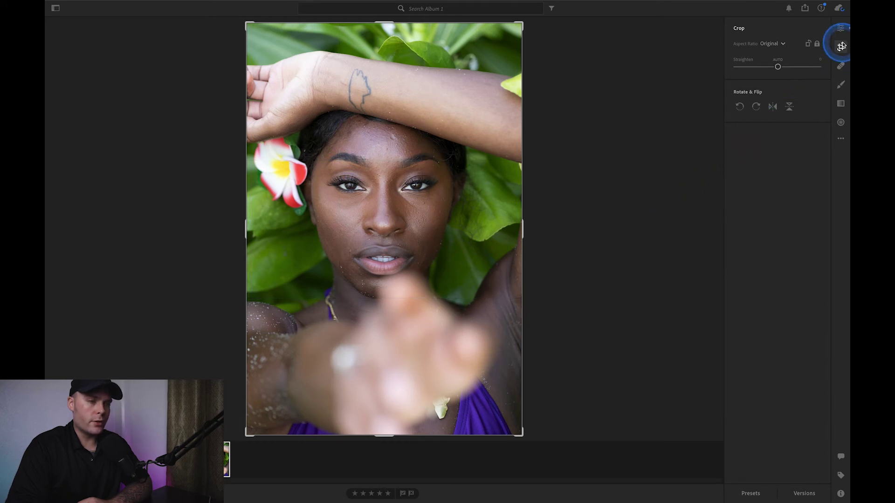
pyautogui.click(841, 28)
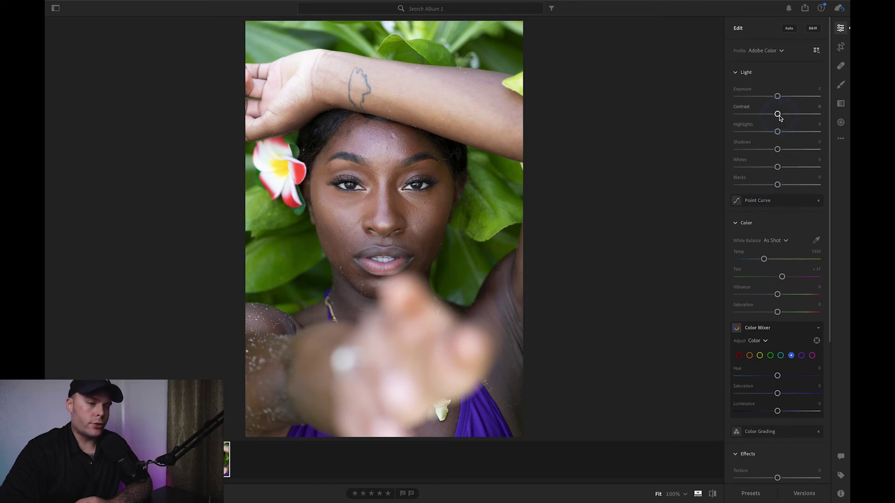
# Raise the portrait's Contrast to +40 and lower its Highlights to -100.
pyautogui.moveTo(780, 117)
pyautogui.mouseDown()
pyautogui.moveTo(814, 117)
pyautogui.moveTo(786, 118)
pyautogui.mouseUp()
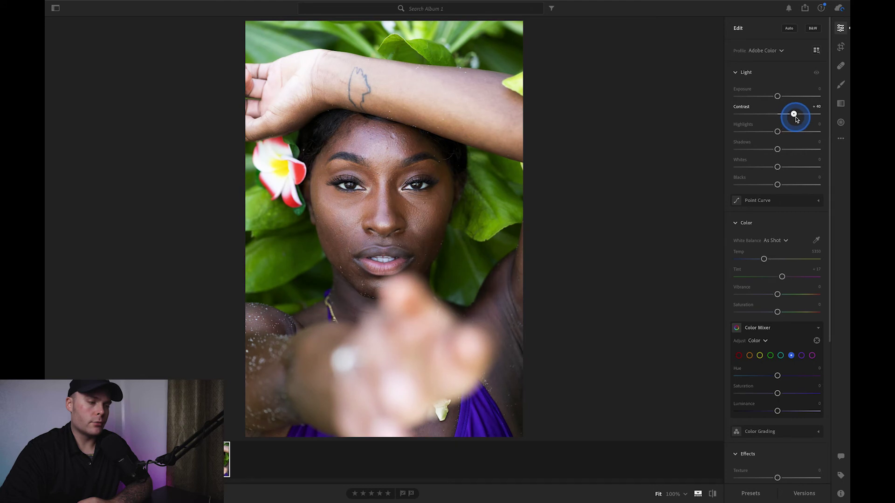
pyautogui.click(777, 131)
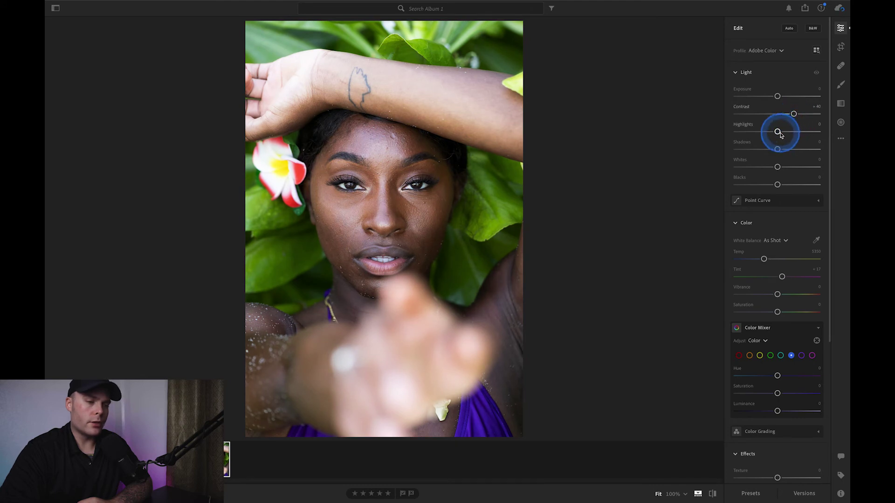
pyautogui.moveTo(780, 135); pyautogui.dragTo(741, 138)
pyautogui.moveTo(782, 138)
pyautogui.mouseDown()
pyautogui.moveTo(810, 135)
pyautogui.moveTo(779, 138)
pyautogui.mouseUp()
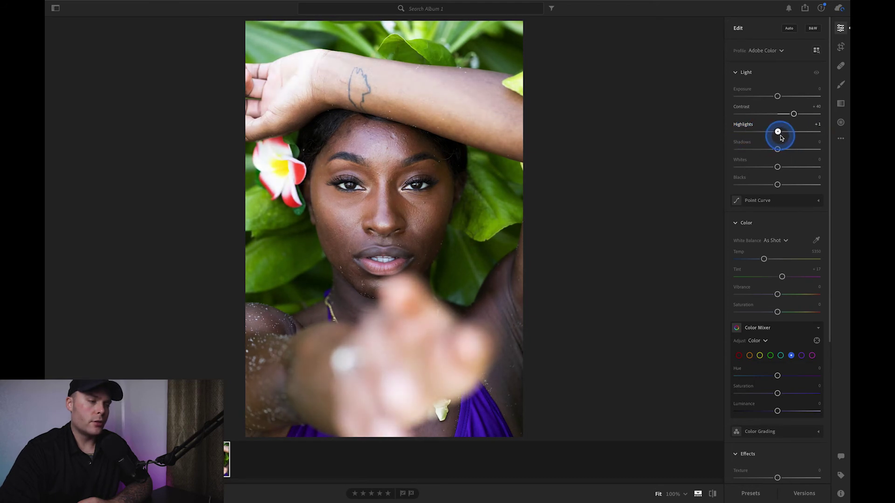
pyautogui.moveTo(778, 137); pyautogui.dragTo(734, 137)
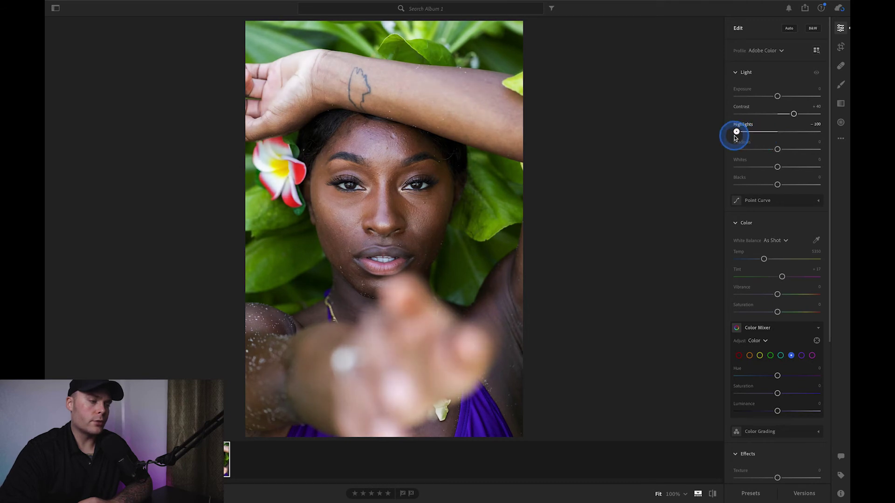
# Lower the portrait's Shadows to -50 and Whites to -34, and try the Blacks before resetting them.
pyautogui.click(777, 149)
pyautogui.moveTo(777, 149); pyautogui.dragTo(755, 153)
pyautogui.click(777, 185)
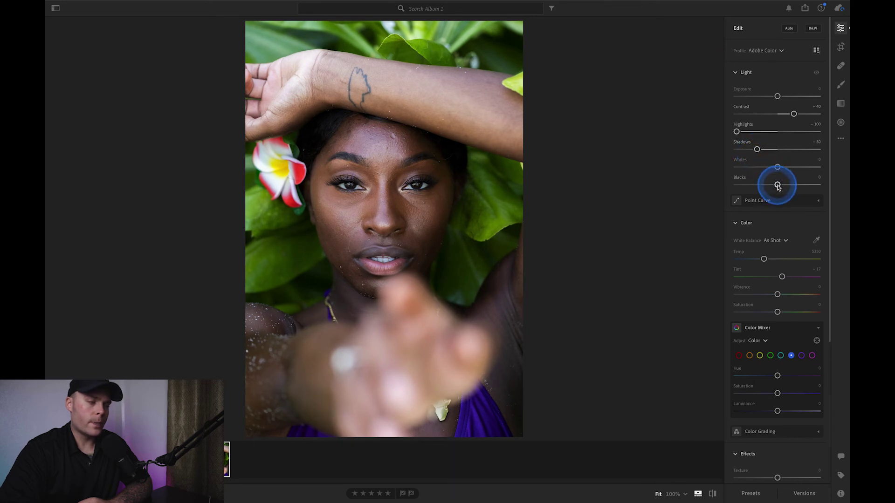
pyautogui.click(777, 169)
pyautogui.moveTo(777, 171)
pyautogui.mouseDown()
pyautogui.moveTo(753, 166)
pyautogui.moveTo(781, 171)
pyautogui.moveTo(753, 175)
pyautogui.moveTo(784, 175)
pyautogui.moveTo(763, 174)
pyautogui.mouseUp()
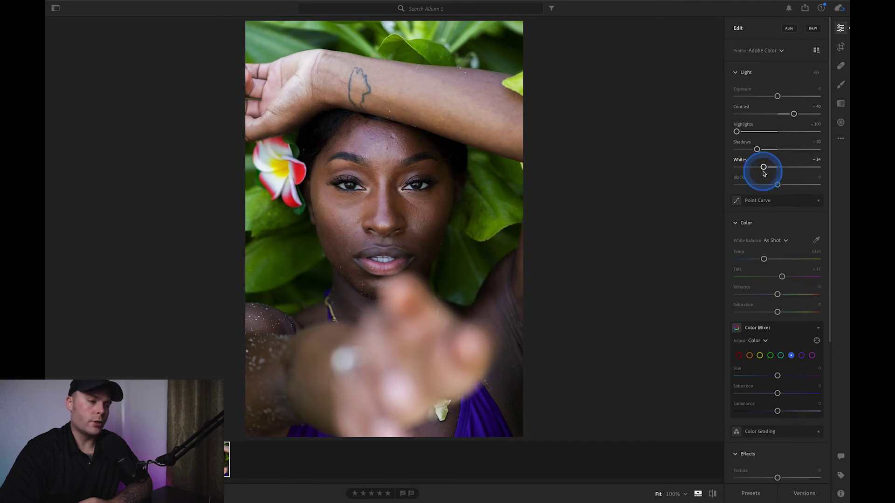
pyautogui.moveTo(776, 185)
pyautogui.mouseDown()
pyautogui.moveTo(749, 185)
pyautogui.moveTo(774, 186)
pyautogui.mouseUp()
pyautogui.doubleClick(739, 177)
# Raise the portrait's Vibrance to +11 and its overall Saturation to +9.
pyautogui.scroll(-1, 774, 224)
pyautogui.click(792, 255)
pyautogui.scroll(-3, 792, 255)
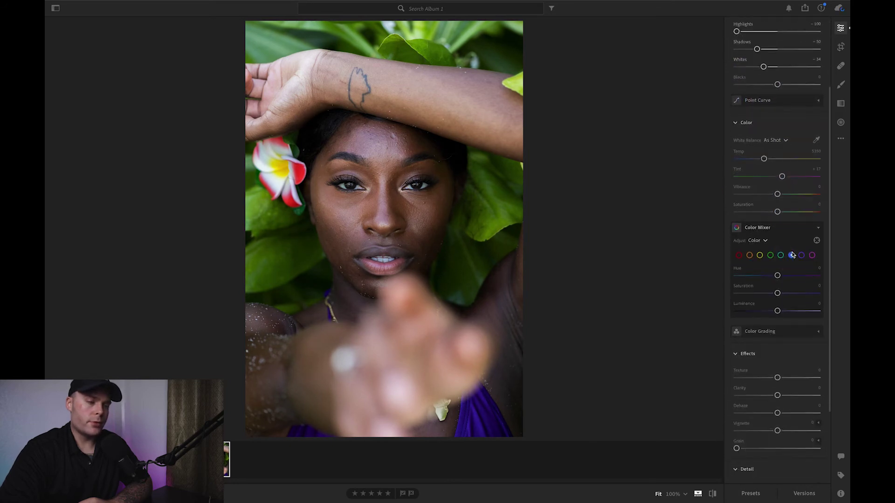
pyautogui.click(792, 254)
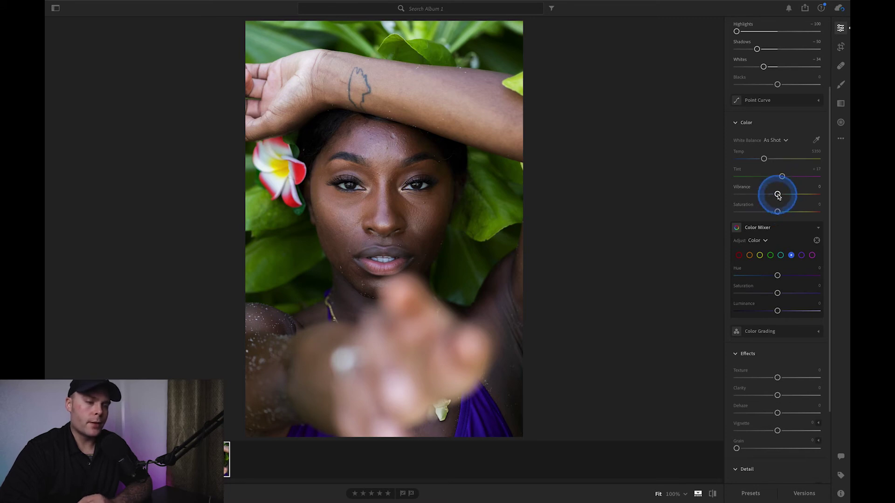
pyautogui.moveTo(784, 197)
pyautogui.mouseDown()
pyautogui.moveTo(816, 200)
pyautogui.moveTo(800, 202)
pyautogui.mouseUp()
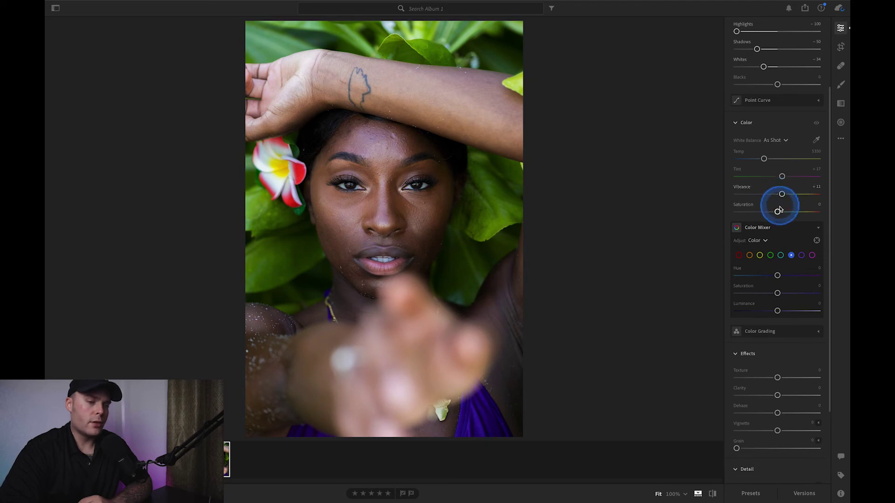
pyautogui.moveTo(778, 212)
pyautogui.mouseDown()
pyautogui.moveTo(801, 213)
pyautogui.moveTo(781, 214)
pyautogui.mouseUp()
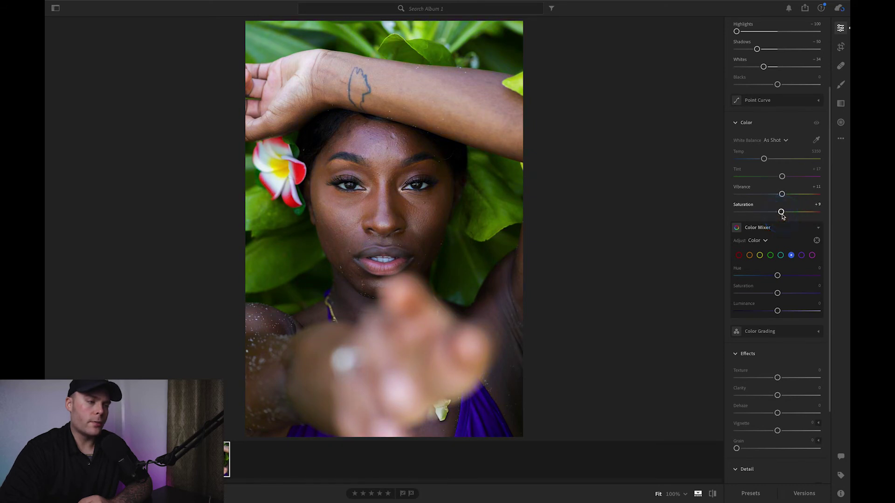
# Set the portrait's green tones to hue +33, saturation +15 and luminance +19 in the Color Mixer.
pyautogui.scroll(-3, 781, 215)
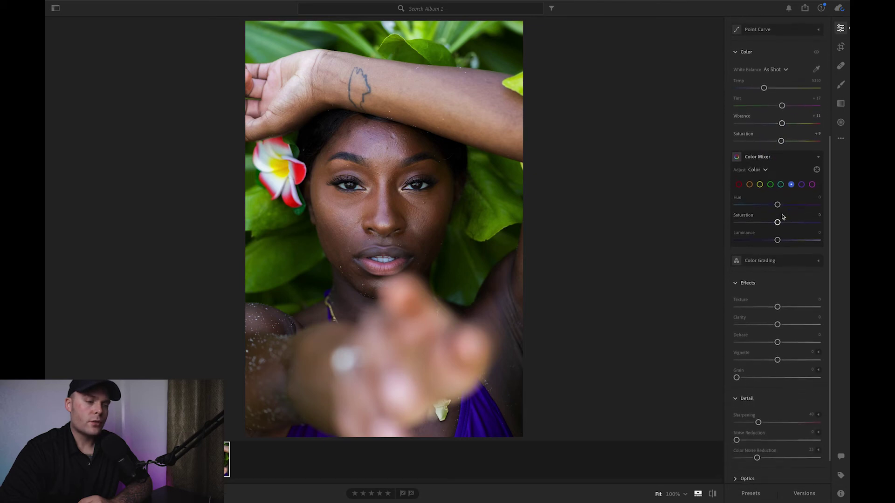
pyautogui.moveTo(771, 188); pyautogui.dragTo(836, 212)
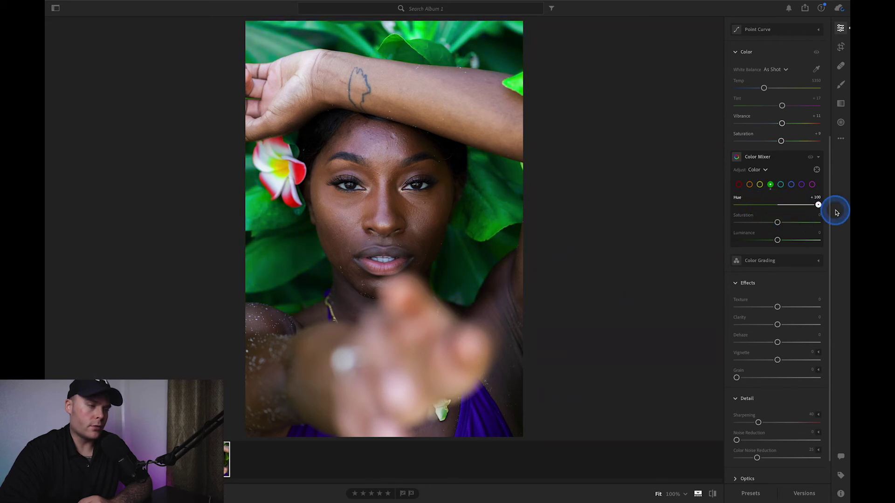
pyautogui.moveTo(834, 212); pyautogui.dragTo(787, 214)
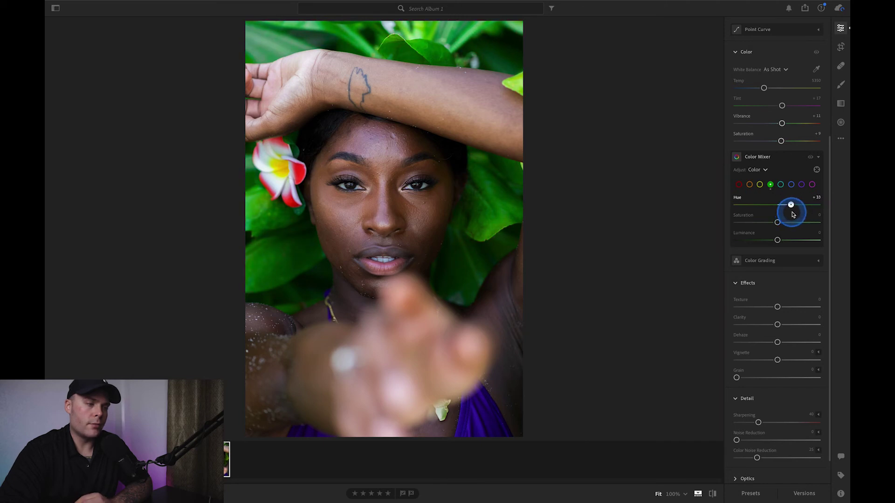
pyautogui.moveTo(777, 222); pyautogui.dragTo(787, 247)
pyautogui.click(778, 239)
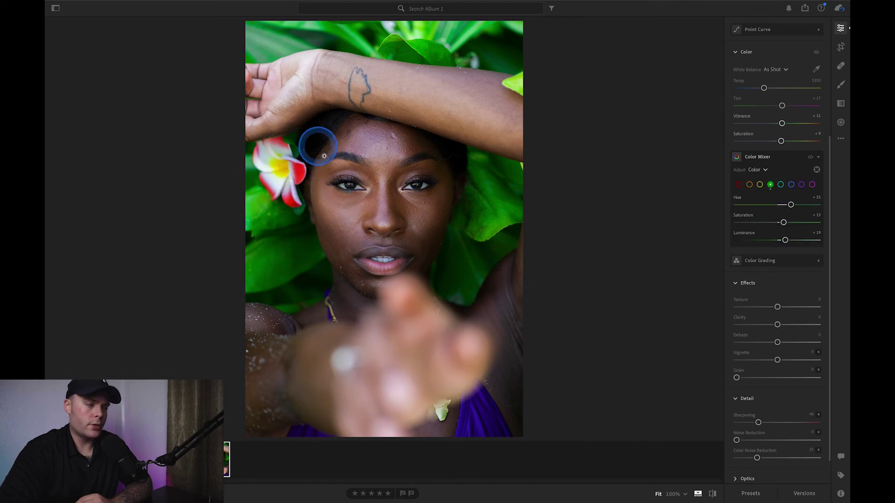
# Set the portrait's red tones to hue -20 and saturation +14, and try their luminance before resetting it.
pyautogui.click(739, 185)
pyautogui.moveTo(777, 240)
pyautogui.mouseDown()
pyautogui.moveTo(803, 238)
pyautogui.moveTo(766, 238)
pyautogui.moveTo(778, 240)
pyautogui.mouseUp()
pyautogui.moveTo(777, 204); pyautogui.dragTo(777, 223)
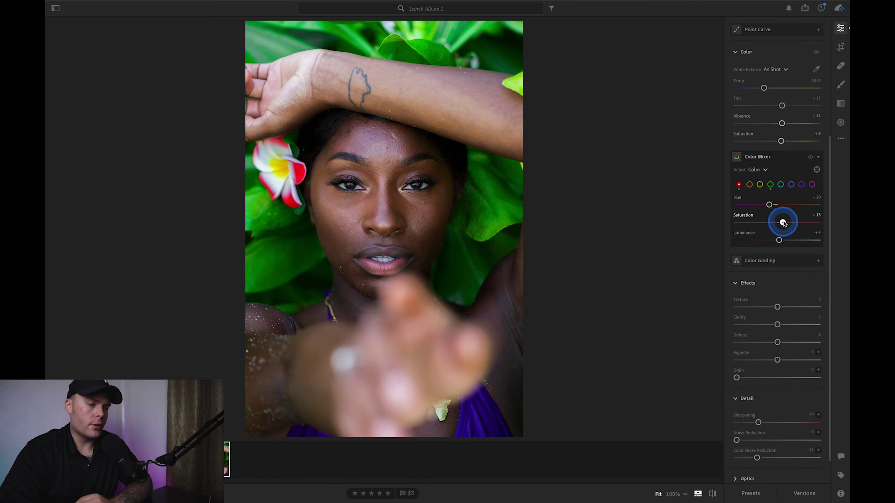
pyautogui.moveTo(779, 240)
pyautogui.mouseDown()
pyautogui.moveTo(809, 243)
pyautogui.moveTo(762, 246)
pyautogui.mouseUp()
pyautogui.doubleClick(743, 233)
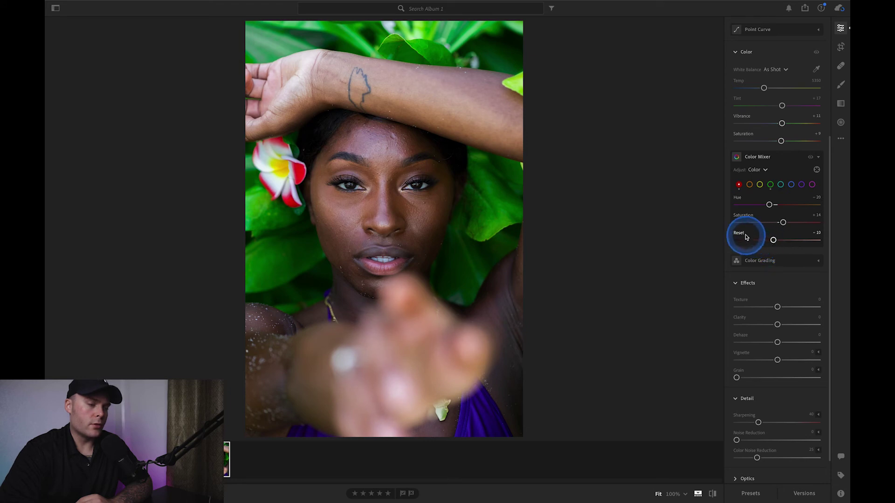
pyautogui.click(770, 203)
# Try lowering the luminance of the portrait's orange tones to -21 in the Color Mixer and reset it.
pyautogui.click(749, 185)
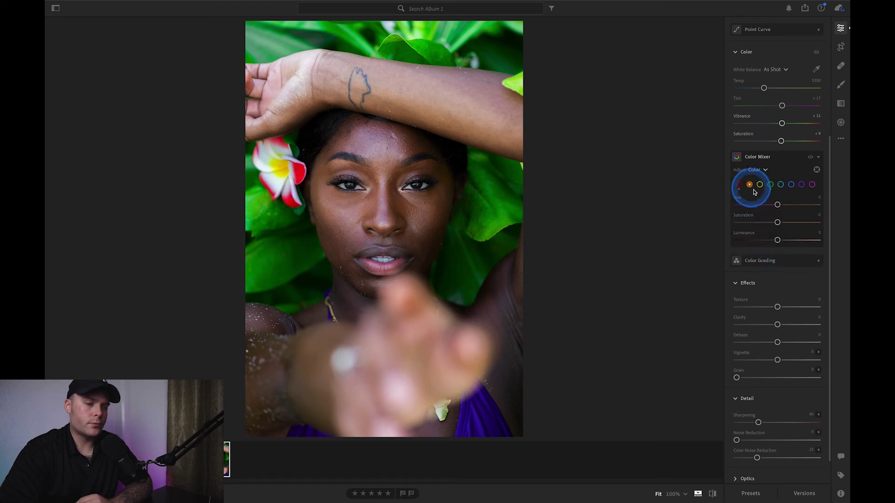
pyautogui.moveTo(778, 239)
pyautogui.mouseDown()
pyautogui.moveTo(795, 240)
pyautogui.moveTo(739, 232)
pyautogui.moveTo(798, 236)
pyautogui.moveTo(770, 236)
pyautogui.mouseUp()
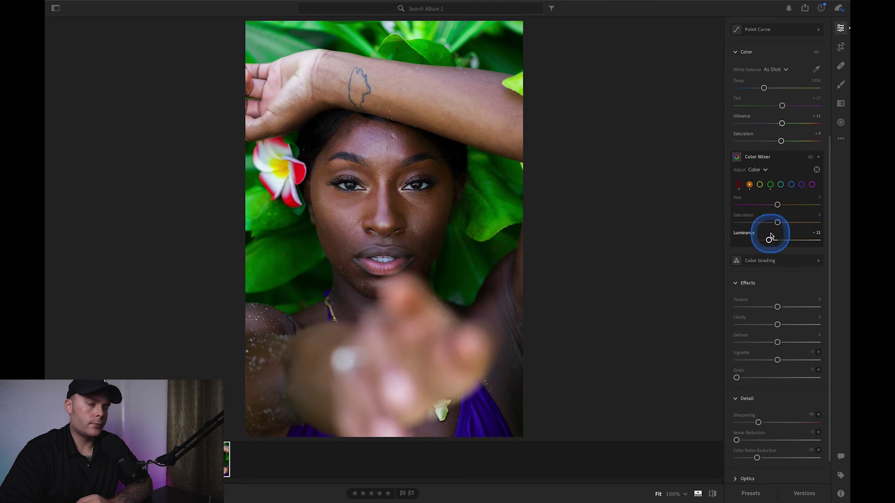
pyautogui.doubleClick(745, 233)
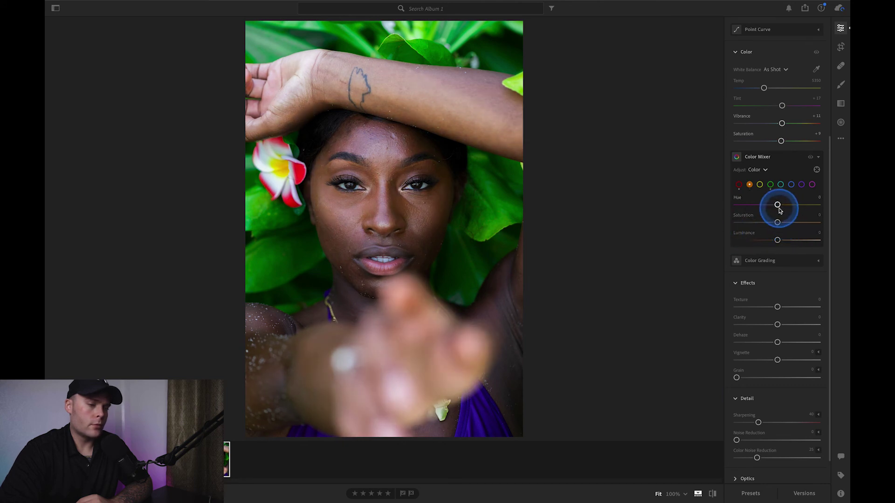
# Try shifting the hue of the portrait's orange tones to +19 in the Color Mixer and reset it.
pyautogui.moveTo(776, 204)
pyautogui.mouseDown()
pyautogui.moveTo(800, 204)
pyautogui.moveTo(786, 208)
pyautogui.mouseUp()
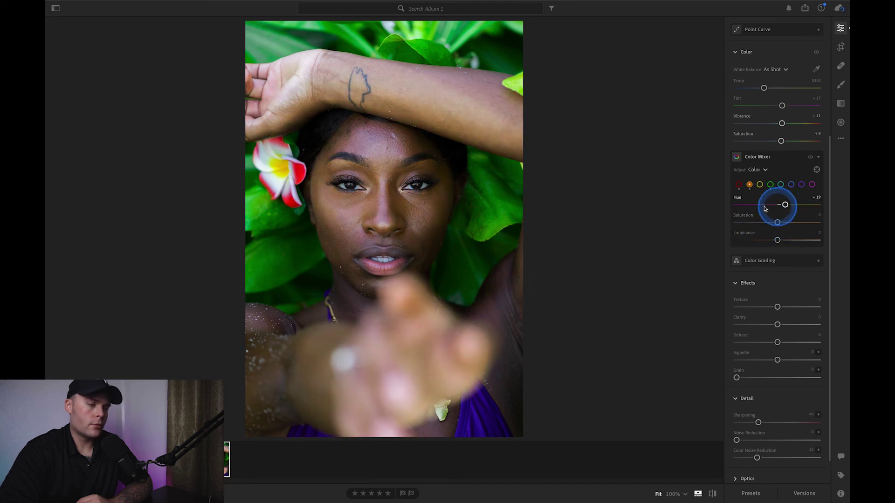
pyautogui.doubleClick(737, 200)
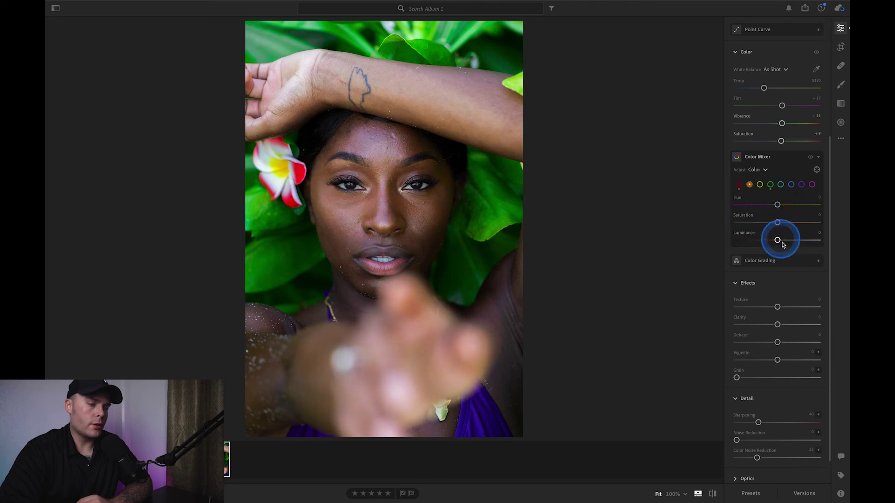
pyautogui.click(787, 254)
# Try different Texture amounts on the portrait, including a negative one, and reset the setting.
pyautogui.scroll(-1, 787, 254)
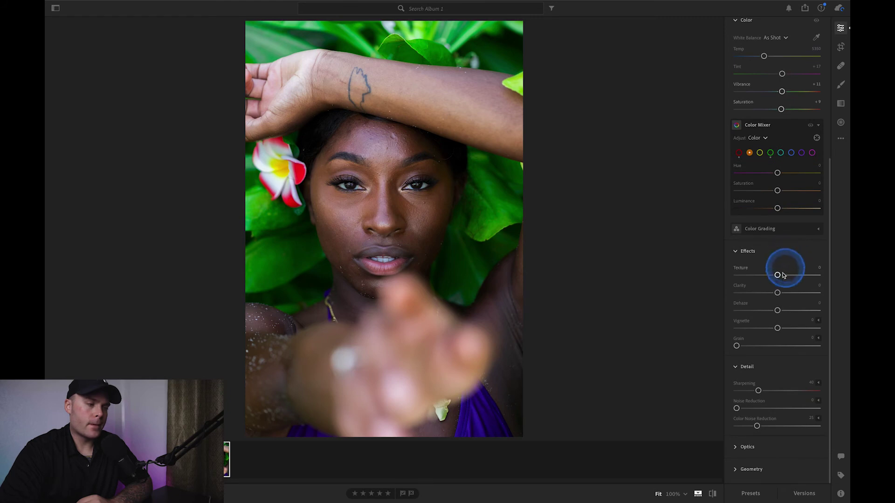
pyautogui.moveTo(778, 278)
pyautogui.mouseDown()
pyautogui.moveTo(795, 277)
pyautogui.moveTo(782, 279)
pyautogui.mouseUp()
pyautogui.doubleClick(758, 274)
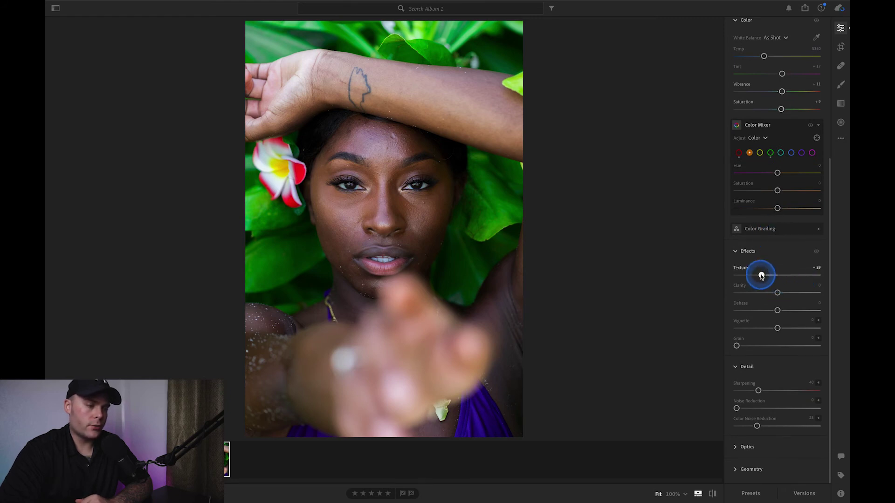
# Set the portrait's Clarity to +5, Dehaze to +8 and Vignette to -10.
pyautogui.click(777, 292)
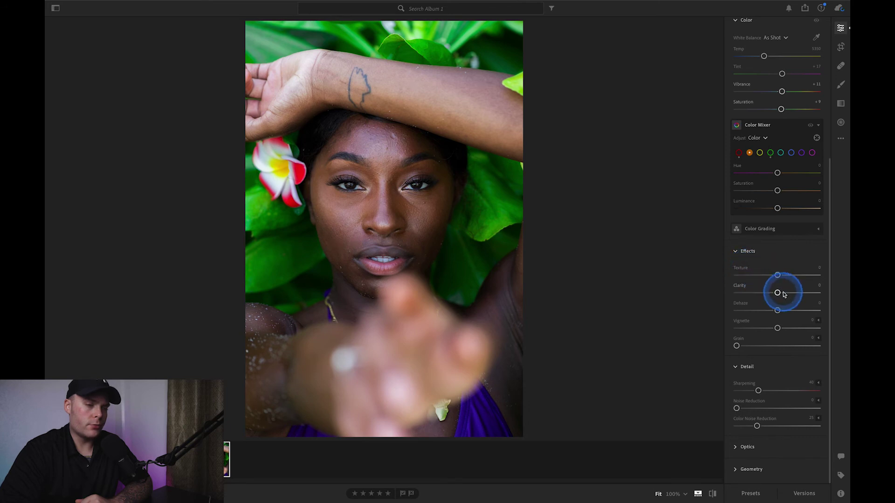
pyautogui.click(777, 292)
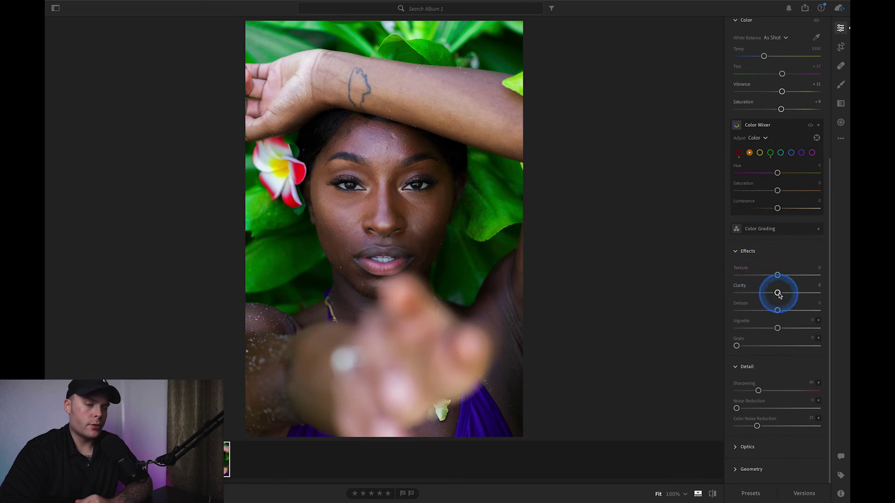
pyautogui.moveTo(777, 293); pyautogui.dragTo(781, 314)
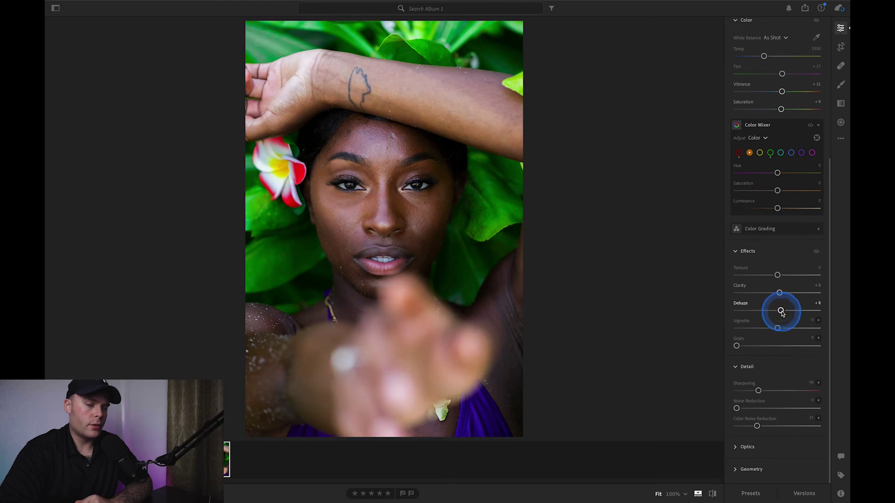
pyautogui.moveTo(776, 327)
pyautogui.mouseDown()
pyautogui.moveTo(741, 329)
pyautogui.moveTo(773, 328)
pyautogui.mouseUp()
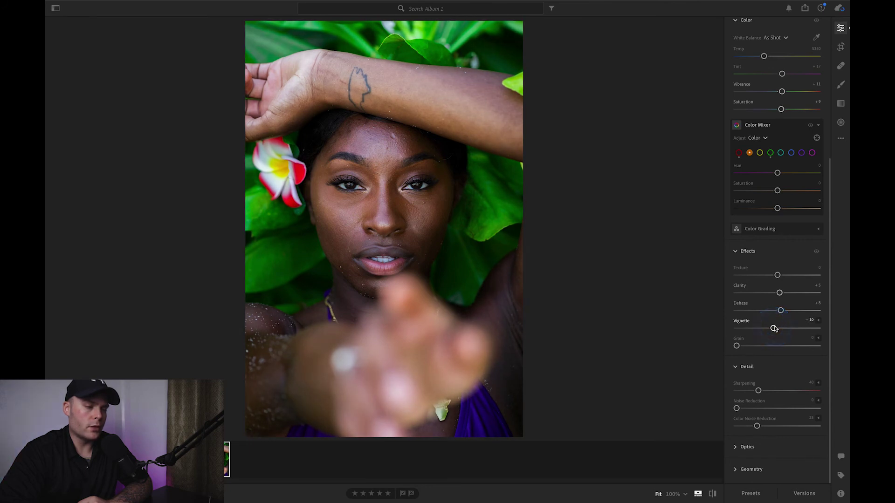
pyautogui.click(758, 391)
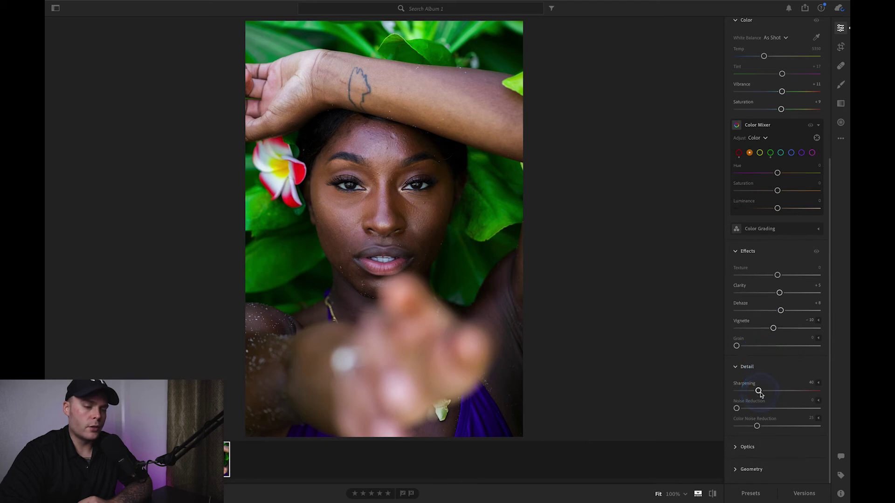
# Examine the skin around the nose, cheeks, forehead and eyes up close for blemishes, and return to the full portrait.
pyautogui.scroll(5, 779, 256)
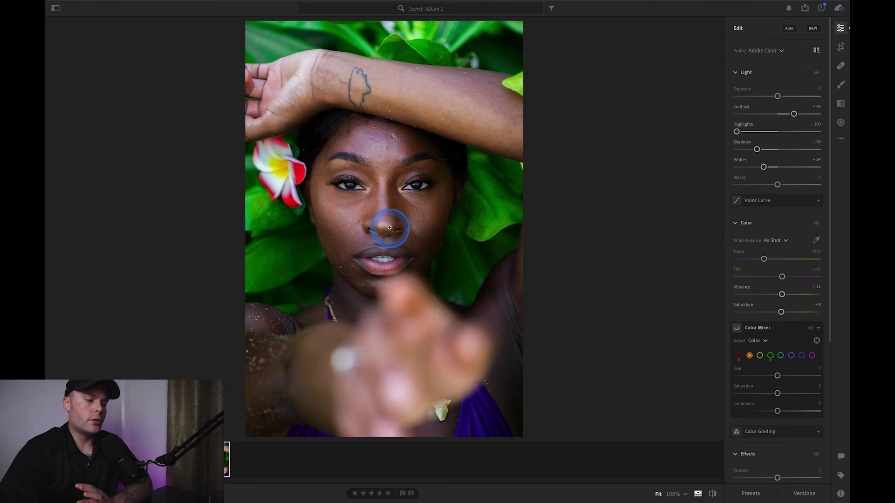
pyautogui.click(404, 231)
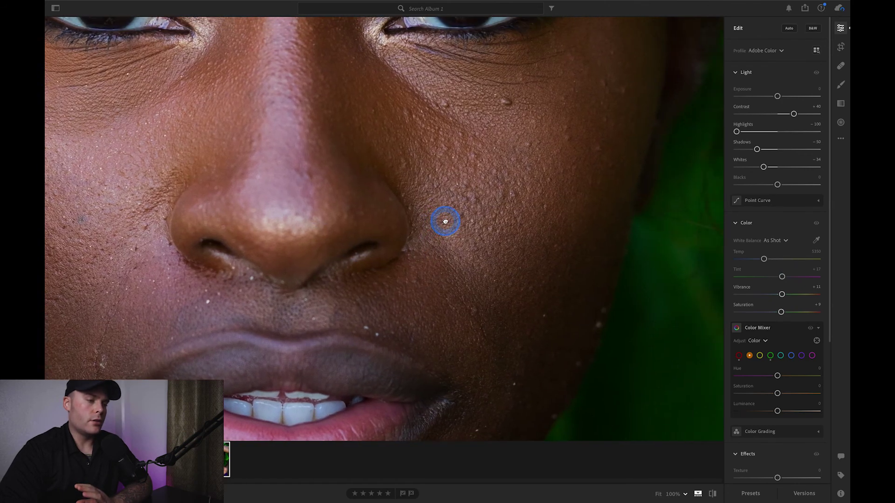
pyautogui.moveTo(445, 221); pyautogui.dragTo(380, 231)
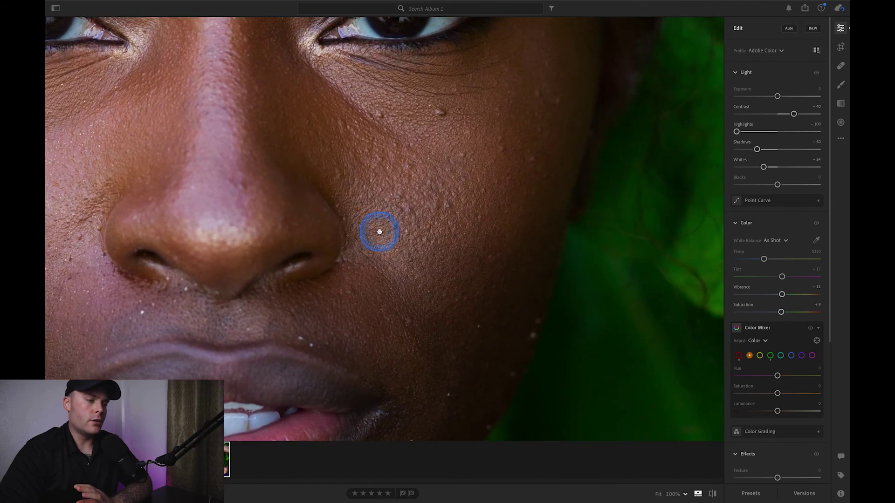
pyautogui.moveTo(411, 172); pyautogui.dragTo(443, 320)
pyautogui.moveTo(477, 279); pyautogui.dragTo(462, 271)
pyautogui.moveTo(418, 165); pyautogui.dragTo(420, 304)
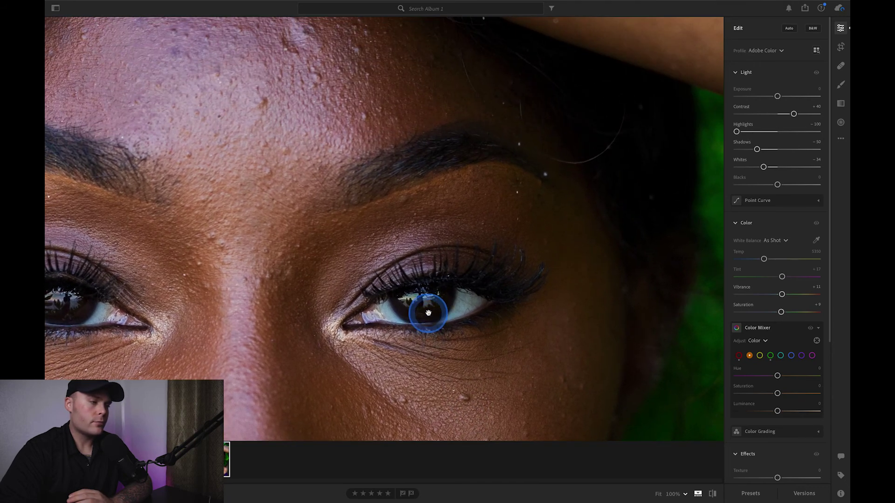
pyautogui.moveTo(273, 206); pyautogui.dragTo(444, 210)
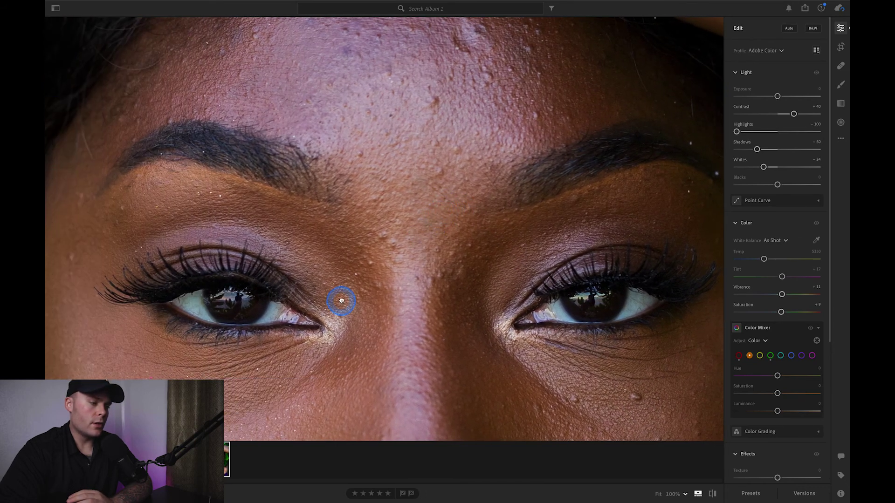
pyautogui.moveTo(341, 301); pyautogui.dragTo(493, 150)
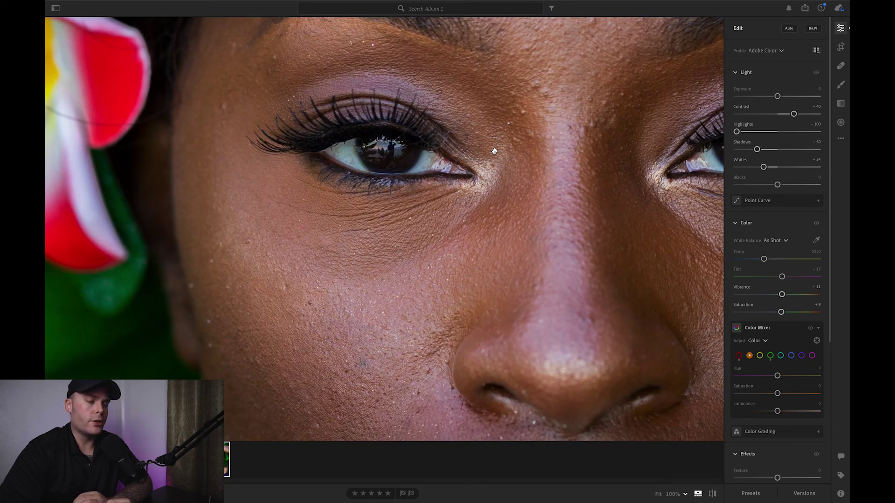
pyautogui.moveTo(495, 214); pyautogui.dragTo(533, 66)
pyautogui.moveTo(482, 204); pyautogui.dragTo(445, 80)
pyautogui.click(446, 79)
# Activate the Healing Brush in Heal mode with size 12, feather 28 and opacity 100.
pyautogui.click(839, 75)
pyautogui.click(842, 64)
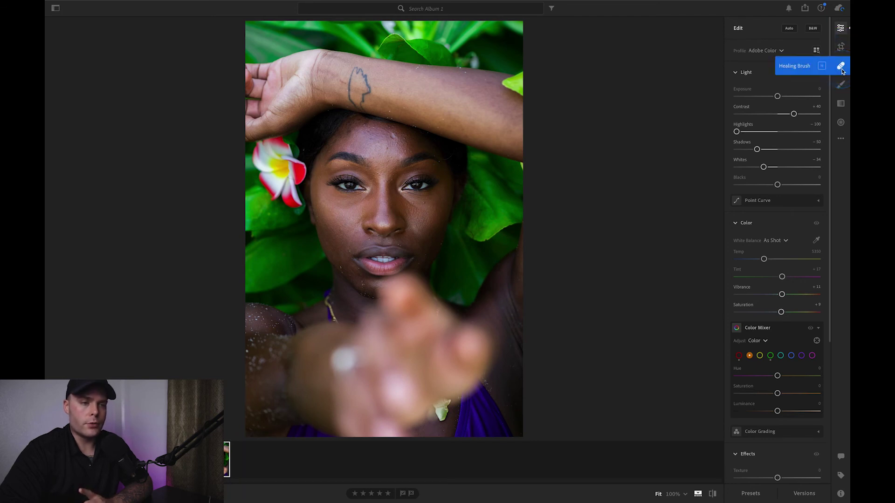
pyautogui.click(840, 66)
pyautogui.moveTo(816, 58)
pyautogui.mouseDown()
pyautogui.moveTo(746, 47)
pyautogui.moveTo(746, 61)
pyautogui.mouseUp()
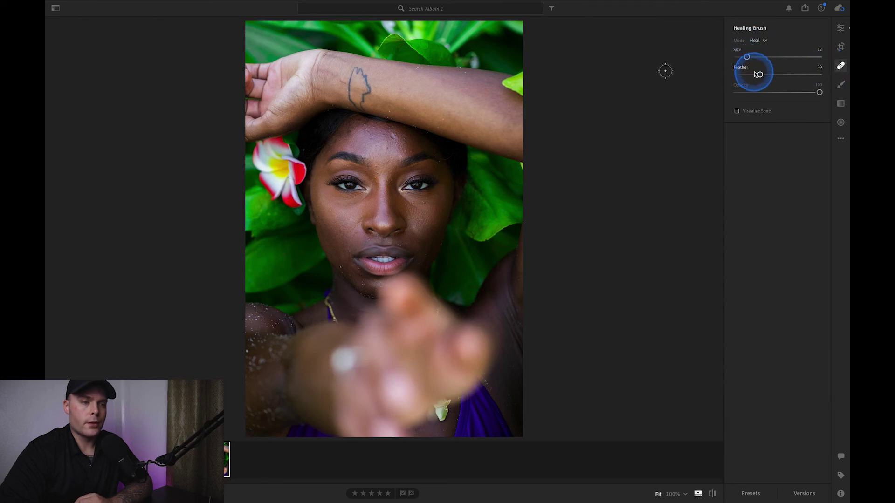
pyautogui.moveTo(812, 94); pyautogui.dragTo(818, 94)
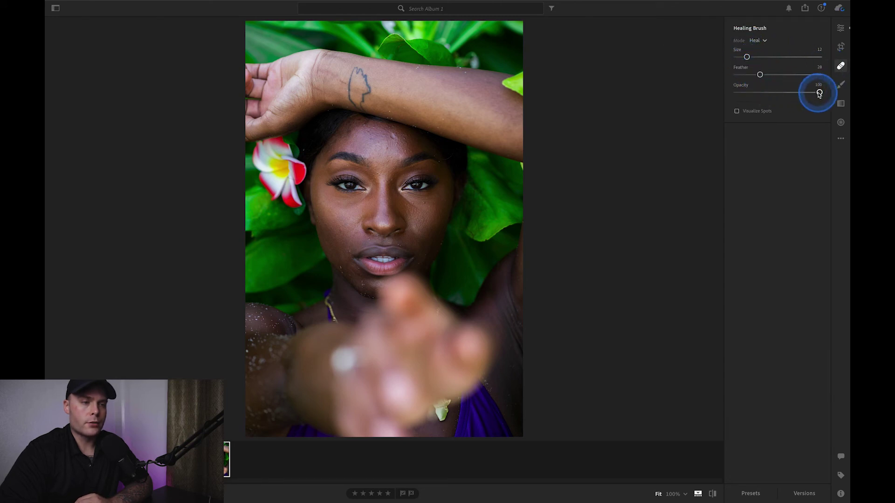
pyautogui.click(819, 94)
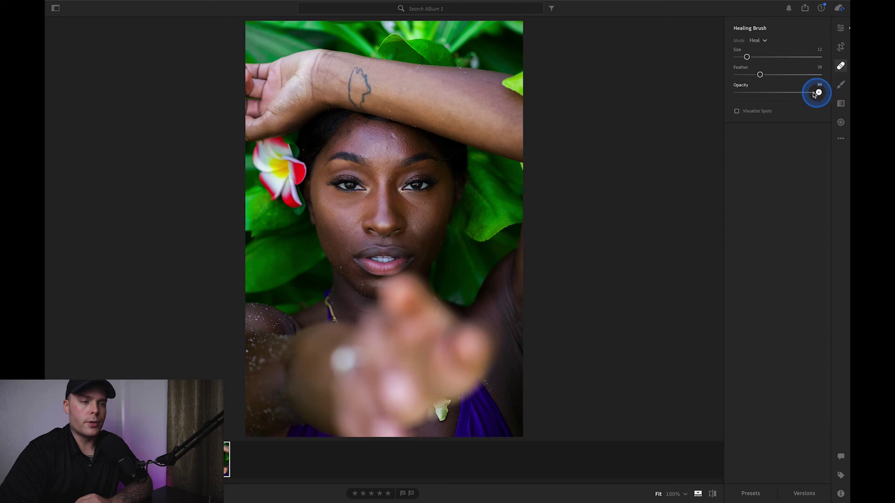
pyautogui.moveTo(813, 95); pyautogui.dragTo(833, 92)
pyautogui.click(760, 75)
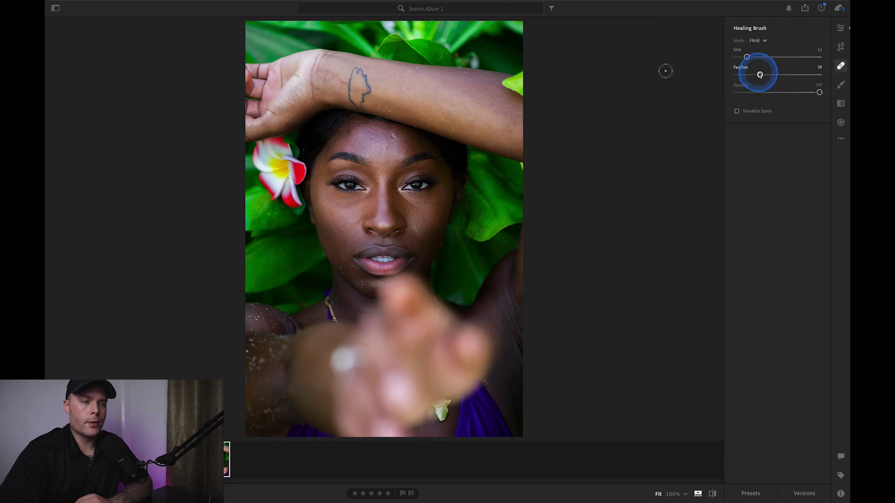
pyautogui.click(746, 57)
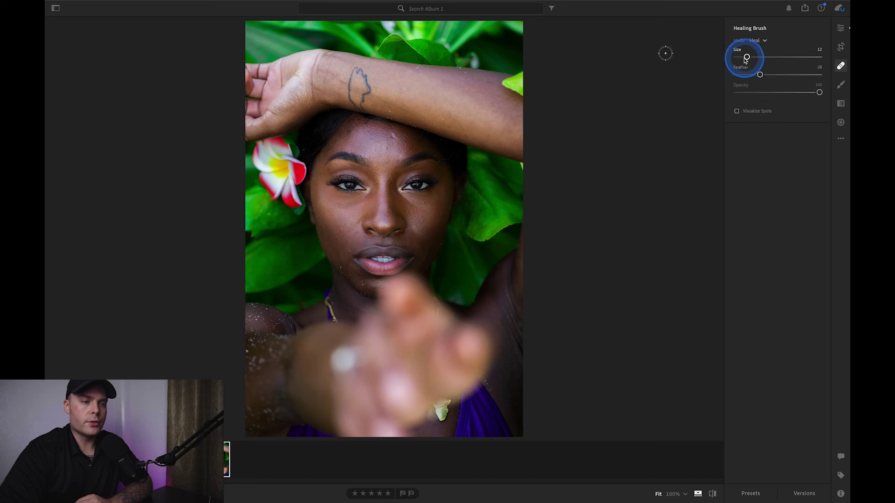
pyautogui.click(764, 41)
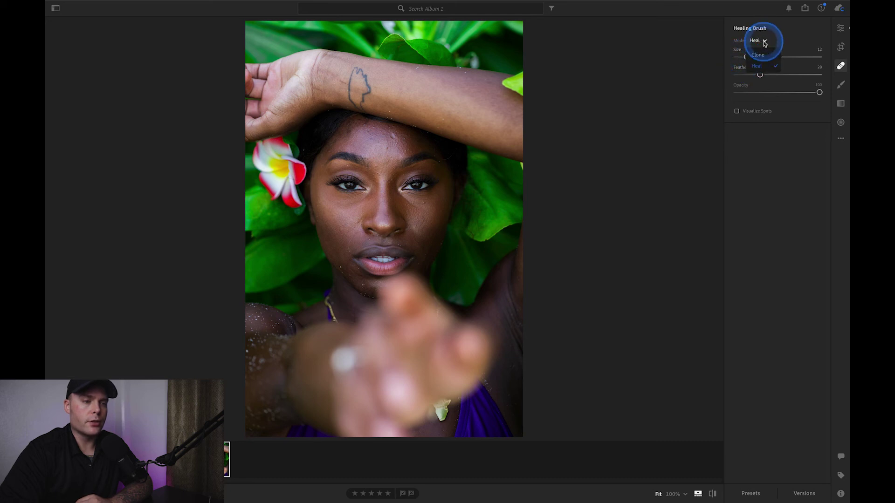
pyautogui.click(761, 68)
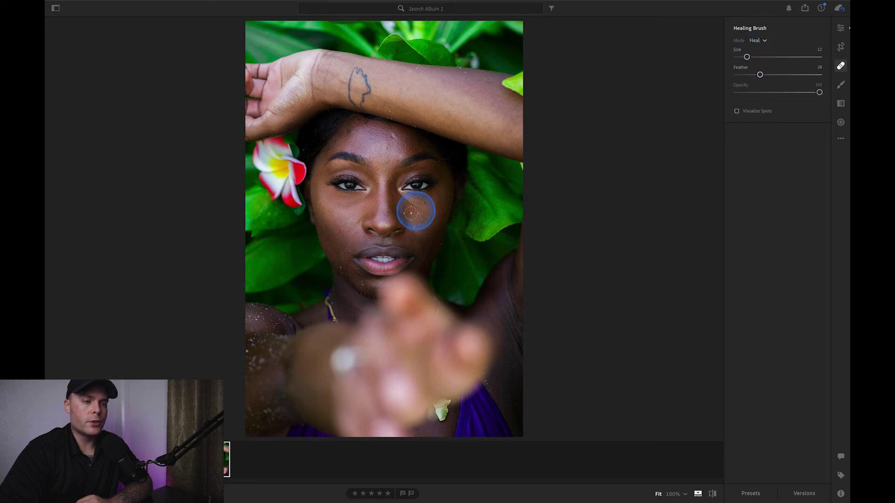
# Reduce the Healing Brush size to 3 and heal the mole below her left eye, sampling the skin right beside it.
pyautogui.scroll(5, 383, 196)
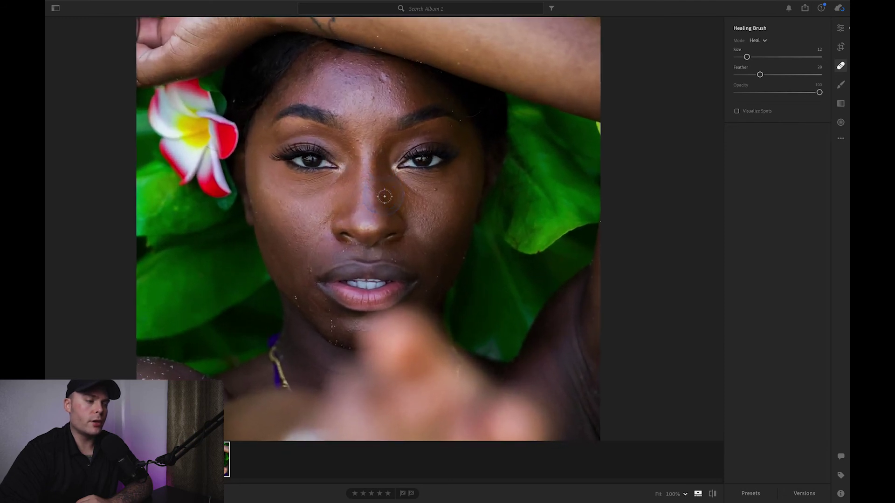
pyautogui.scroll(3, 373, 204)
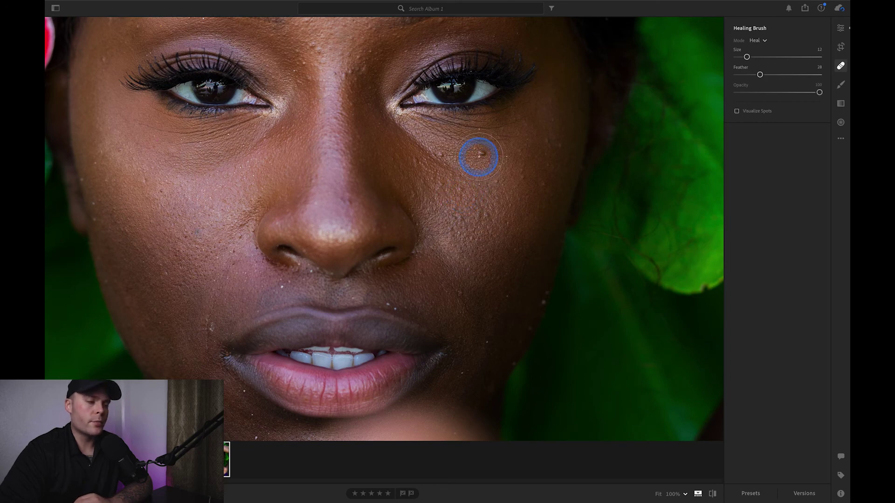
pyautogui.scroll(-1, 479, 156)
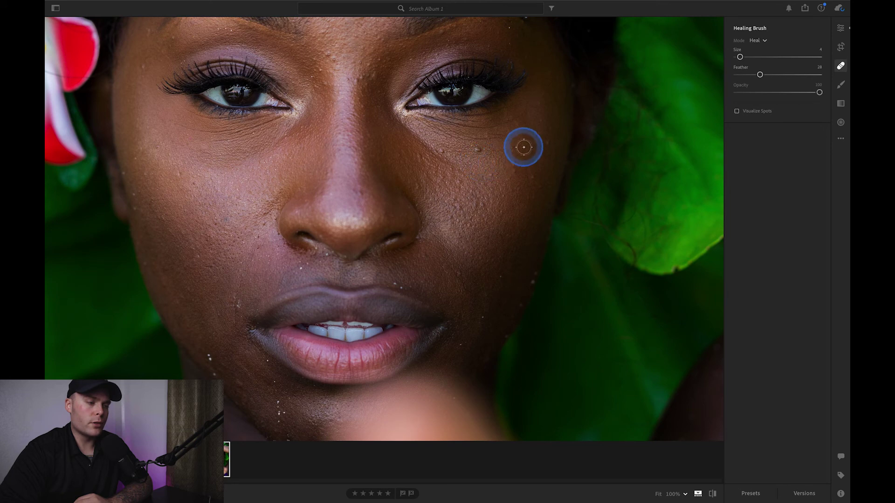
pyautogui.scroll(-2, 514, 145)
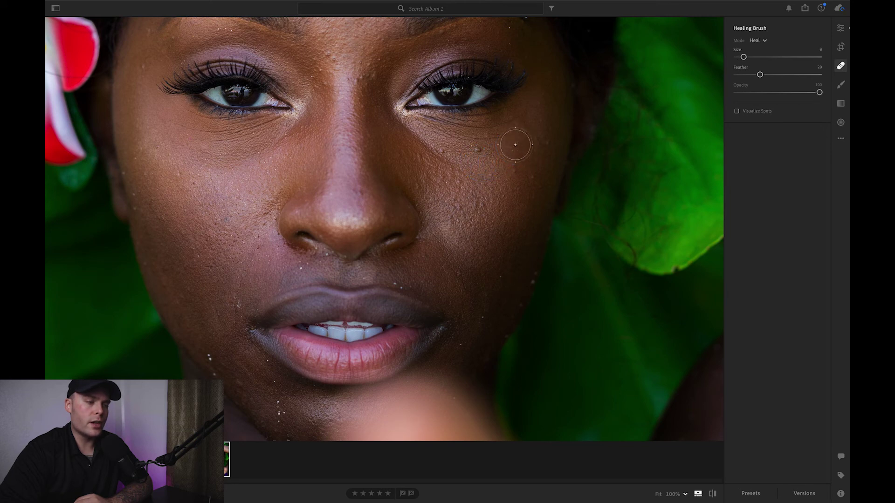
pyautogui.scroll(3, 514, 145)
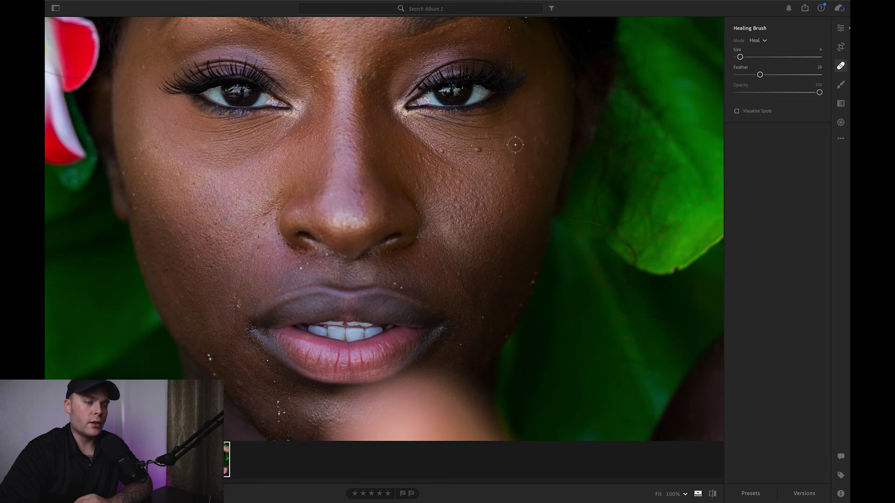
pyautogui.moveTo(512, 146); pyautogui.dragTo(479, 150)
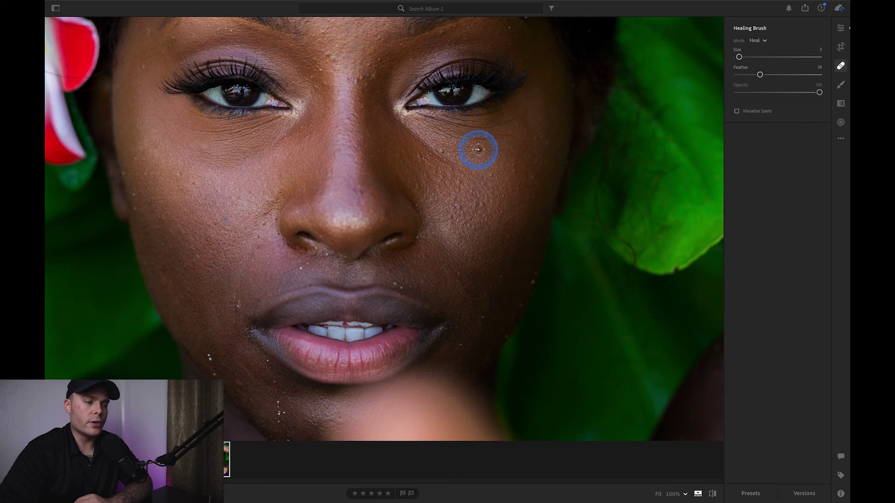
pyautogui.moveTo(478, 149); pyautogui.dragTo(477, 149)
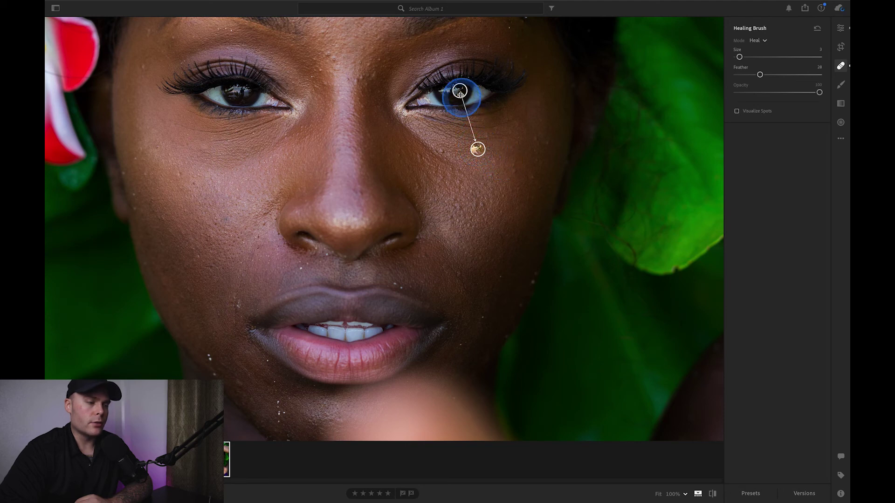
pyautogui.moveTo(460, 91)
pyautogui.mouseDown()
pyautogui.moveTo(498, 126)
pyautogui.moveTo(501, 146)
pyautogui.moveTo(491, 153)
pyautogui.mouseUp()
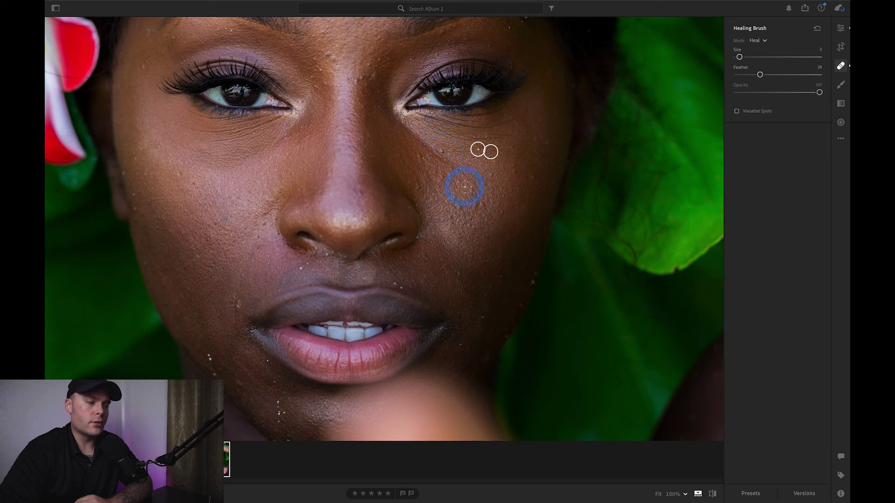
# Heal a small blemish on the inner part of her left cheek and another farther out, using a smaller brush.
pyautogui.scroll(3, 443, 151)
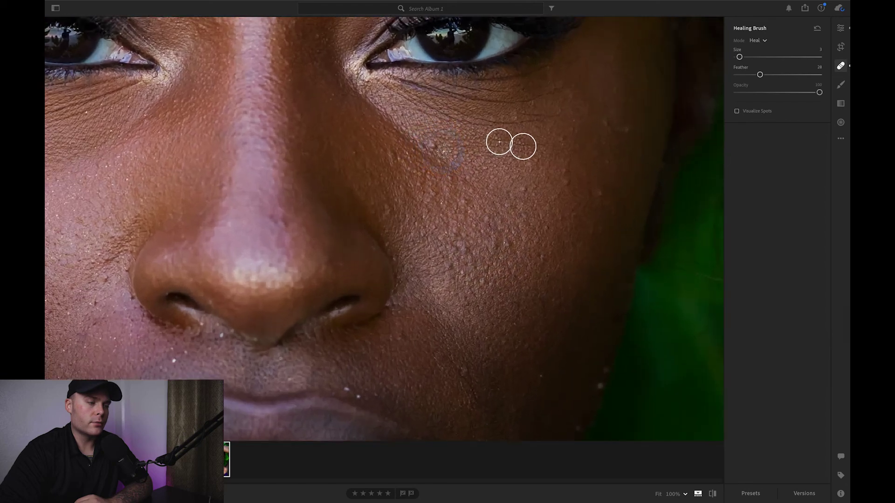
pyautogui.click(424, 139)
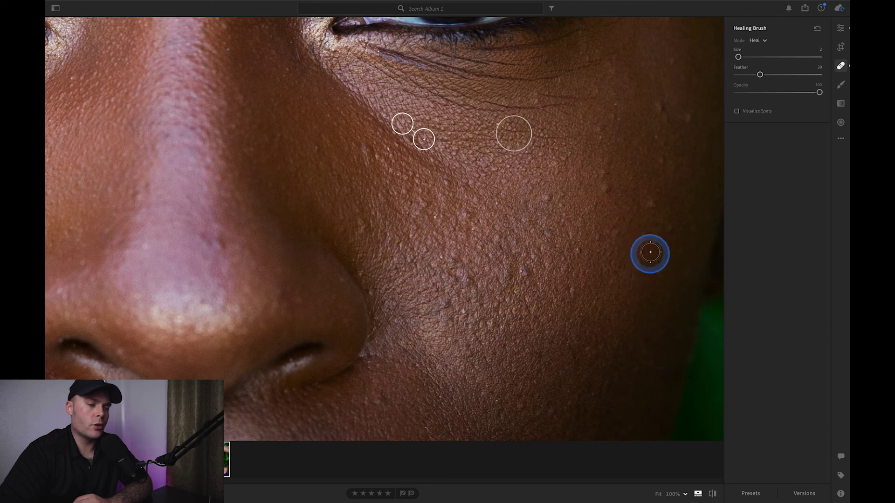
pyautogui.scroll(-5, 656, 202)
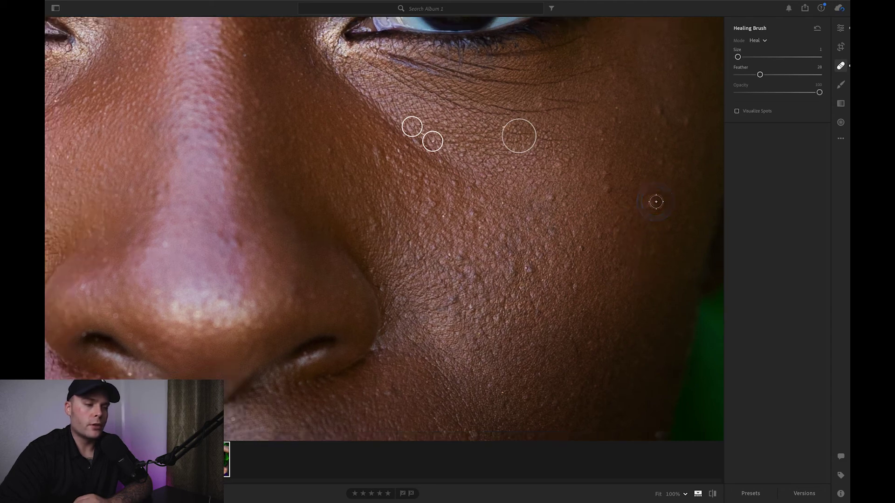
pyautogui.moveTo(656, 201); pyautogui.dragTo(582, 191)
pyautogui.click(575, 189)
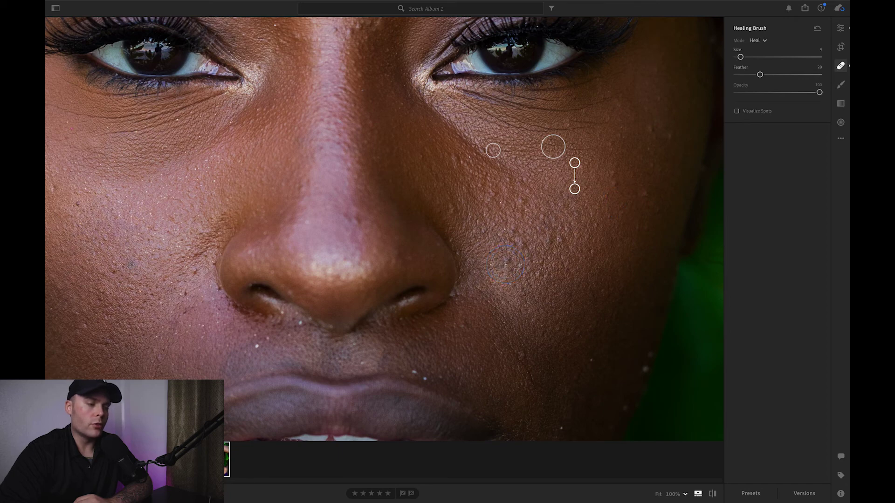
# Try to heal the spots along the upper bridge of the nose beside her right eye.
pyautogui.scroll(-5, 516, 270)
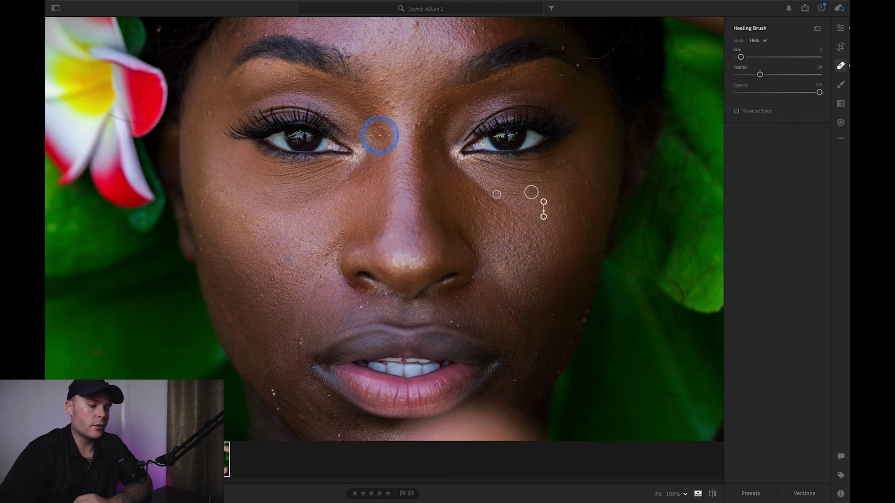
pyautogui.moveTo(388, 124); pyautogui.dragTo(391, 167)
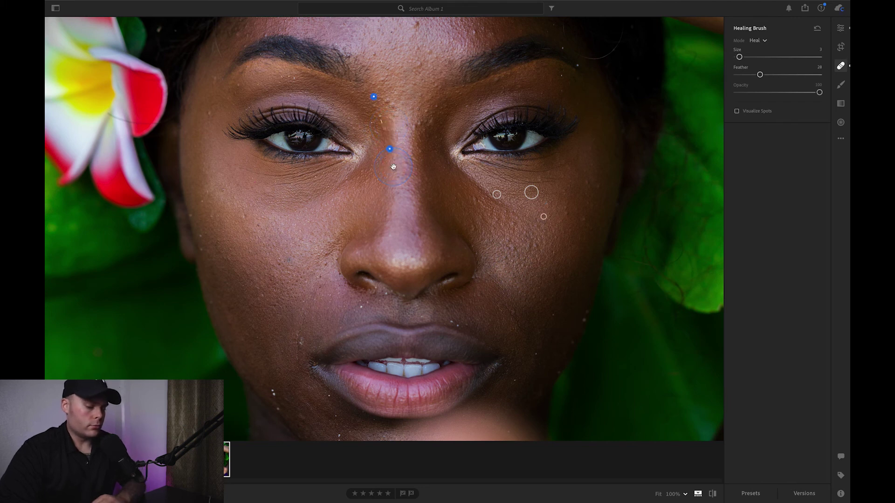
pyautogui.press('Delete')
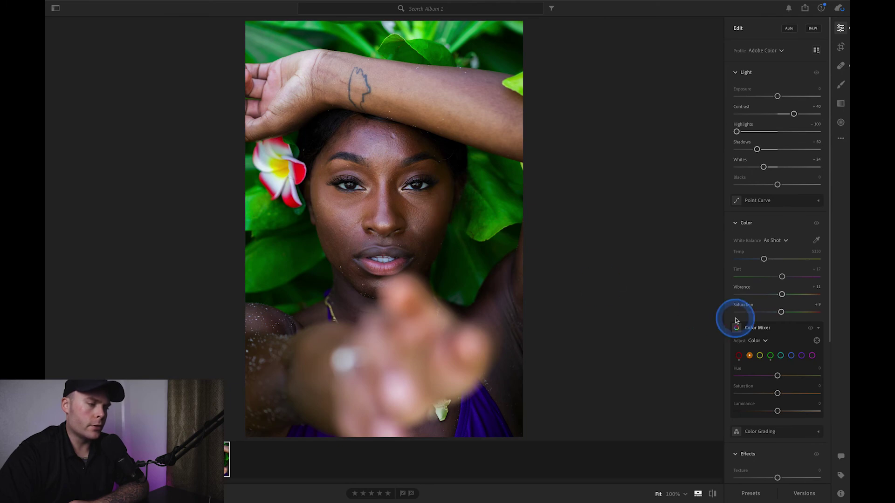
# Start a new Brush adjustment with Texture at -21 and Clarity at -20 for softening the skin.
pyautogui.click(410, 184)
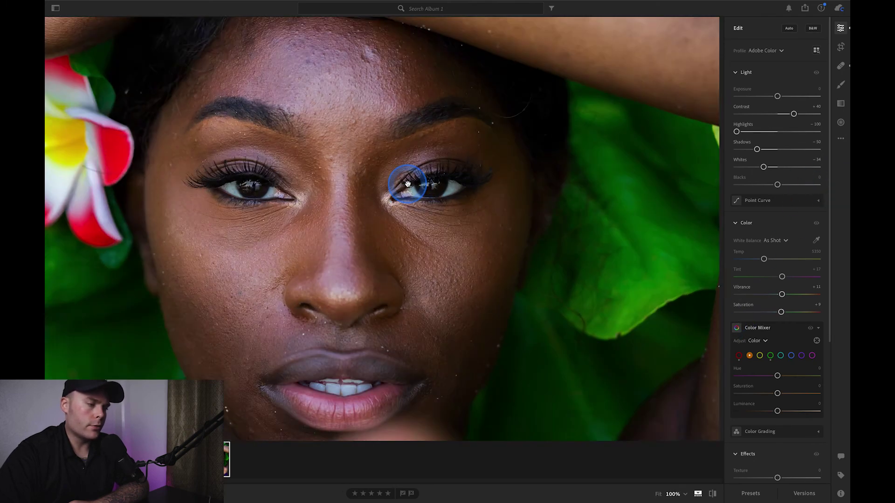
pyautogui.moveTo(410, 184); pyautogui.dragTo(517, 74)
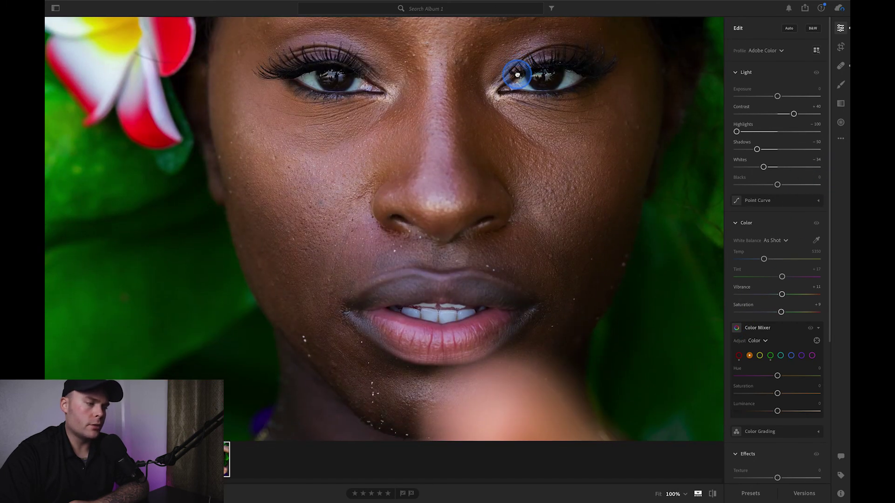
pyautogui.click(517, 75)
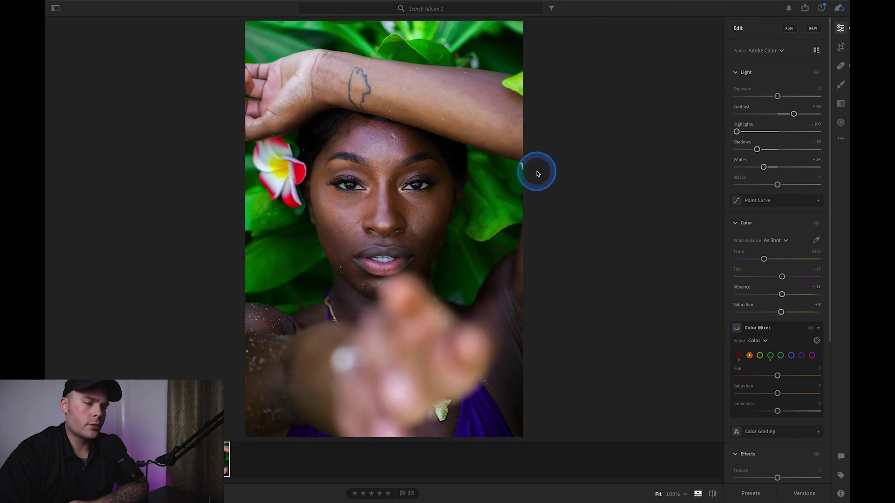
pyautogui.click(842, 85)
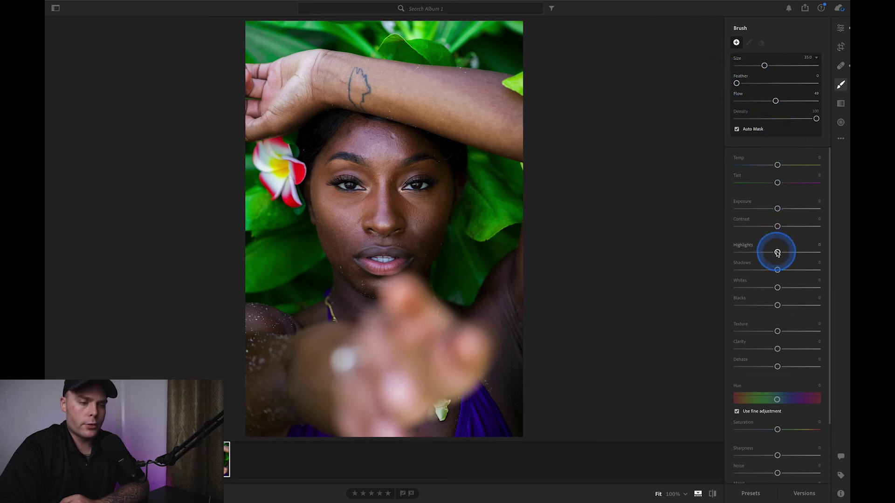
pyautogui.click(778, 333)
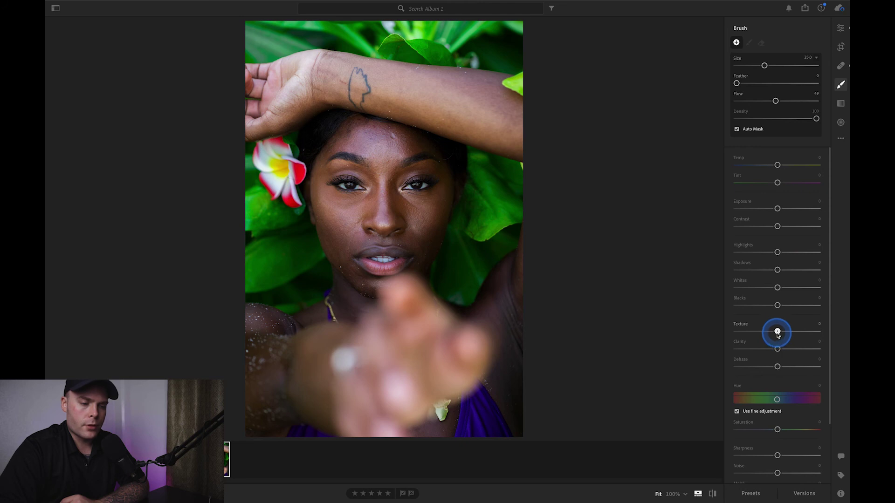
pyautogui.moveTo(777, 334); pyautogui.dragTo(770, 333)
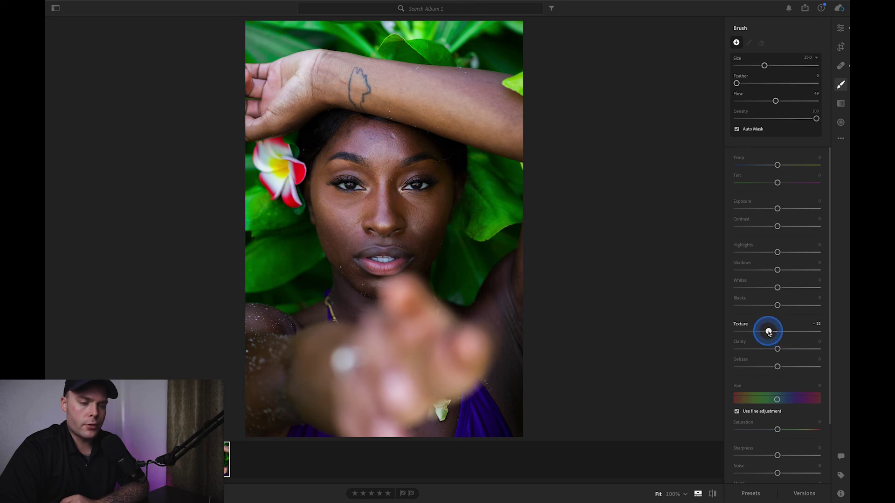
pyautogui.moveTo(769, 332); pyautogui.dragTo(772, 349)
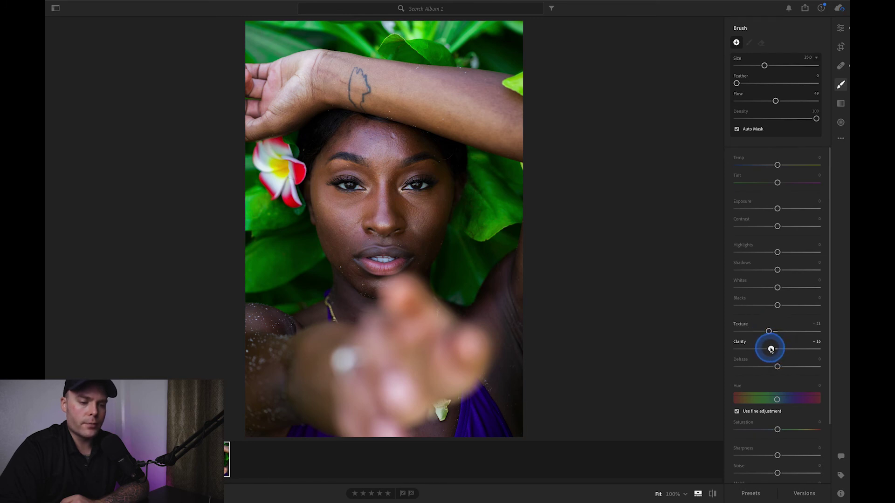
pyautogui.moveTo(769, 350); pyautogui.dragTo(769, 349)
# Reduce the brush size to 7 and paint the softening over her left cheek, between the eye and the nose.
pyautogui.press('z')
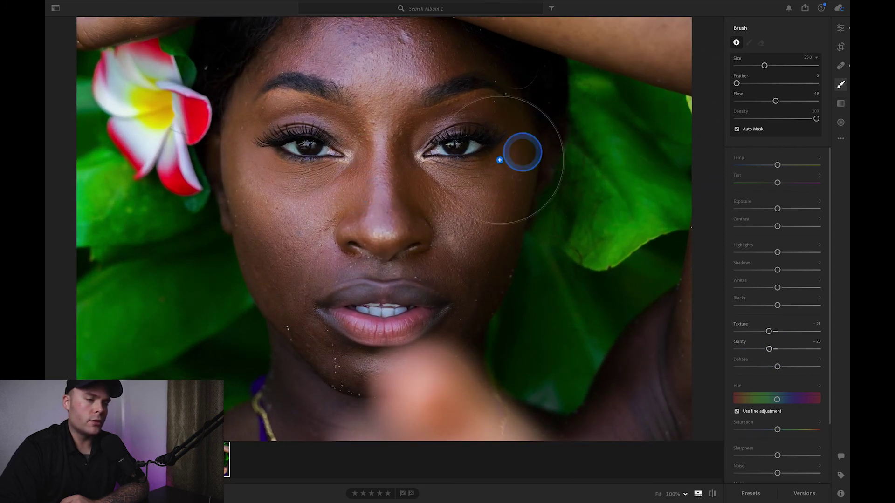
pyautogui.press('[')
pyautogui.press('[')
pyautogui.press('[')
pyautogui.press('[')
pyautogui.press('[')
pyautogui.press('[')
pyautogui.press('[')
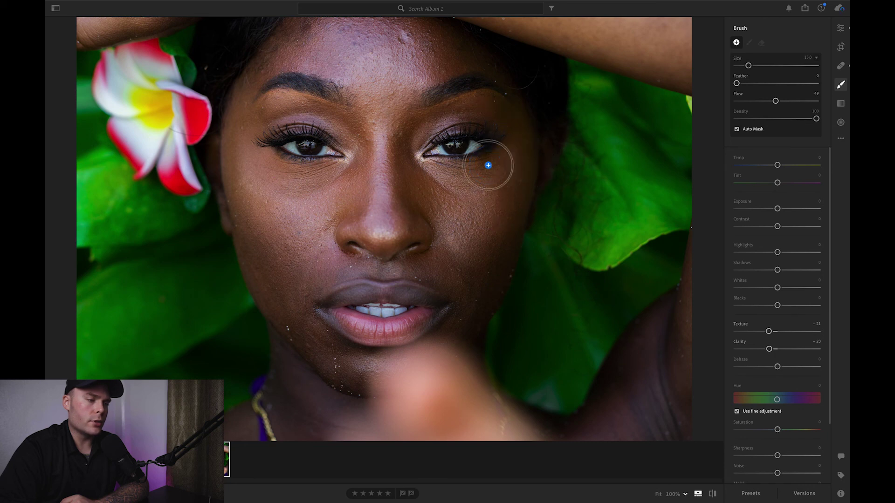
pyautogui.click(448, 213)
pyautogui.moveTo(455, 206)
pyautogui.mouseDown()
pyautogui.moveTo(473, 223)
pyautogui.moveTo(446, 214)
pyautogui.moveTo(435, 189)
pyautogui.mouseUp()
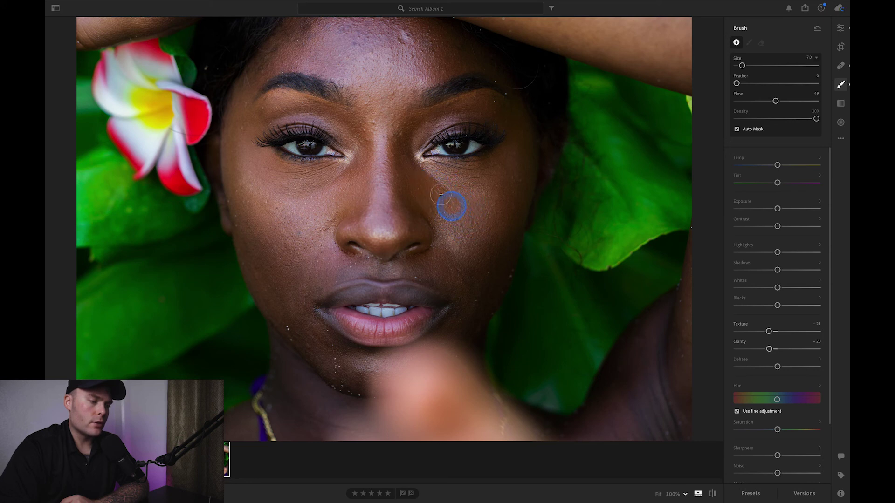
pyautogui.moveTo(434, 193)
pyautogui.mouseDown()
pyautogui.moveTo(477, 237)
pyautogui.moveTo(480, 210)
pyautogui.moveTo(515, 169)
pyautogui.moveTo(466, 245)
pyautogui.moveTo(425, 189)
pyautogui.moveTo(442, 231)
pyautogui.moveTo(429, 208)
pyautogui.moveTo(443, 205)
pyautogui.moveTo(475, 233)
pyautogui.moveTo(436, 218)
pyautogui.moveTo(457, 196)
pyautogui.moveTo(482, 210)
pyautogui.moveTo(478, 241)
pyautogui.moveTo(445, 224)
pyautogui.moveTo(462, 203)
pyautogui.moveTo(507, 204)
pyautogui.moveTo(484, 241)
pyautogui.moveTo(462, 217)
pyautogui.moveTo(472, 201)
pyautogui.moveTo(452, 246)
pyautogui.moveTo(418, 220)
pyautogui.moveTo(410, 184)
pyautogui.moveTo(441, 198)
pyautogui.moveTo(460, 193)
pyautogui.moveTo(466, 212)
pyautogui.mouseUp()
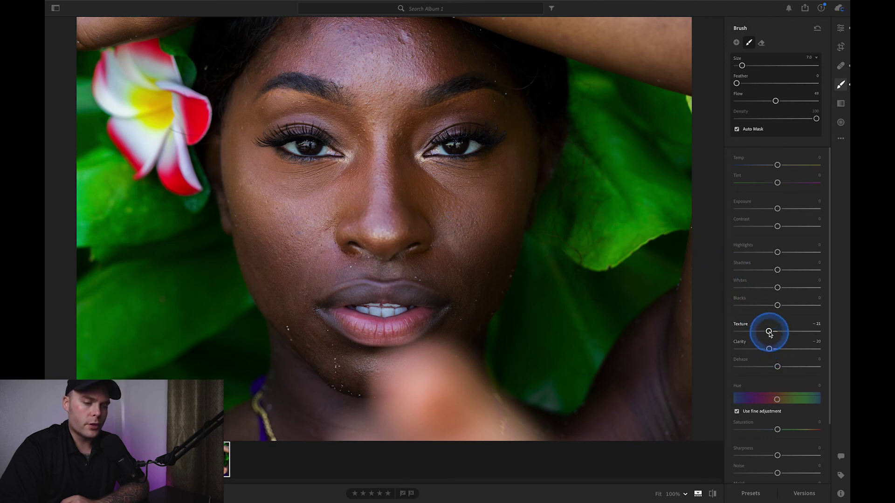
# Set the cheek brush adjustment's Texture to -29 and Clarity to -21.
pyautogui.moveTo(768, 332); pyautogui.dragTo(721, 335)
pyautogui.moveTo(744, 332); pyautogui.dragTo(764, 365)
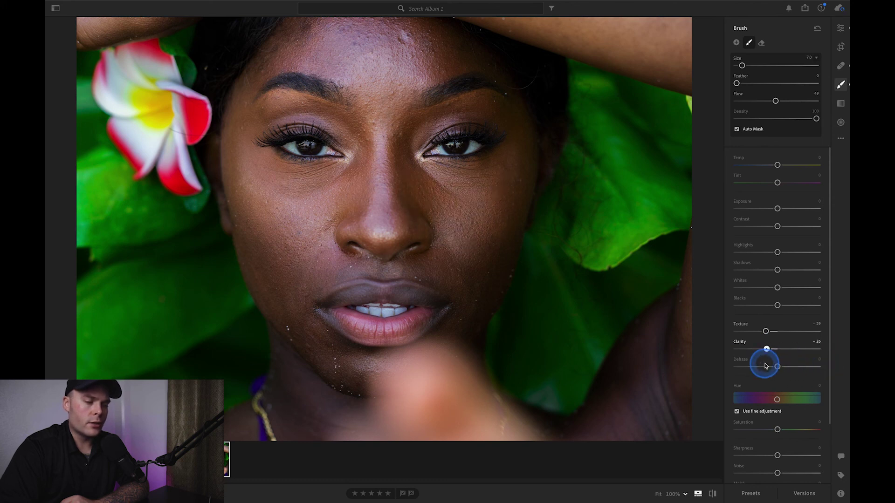
pyautogui.moveTo(767, 366); pyautogui.dragTo(765, 363)
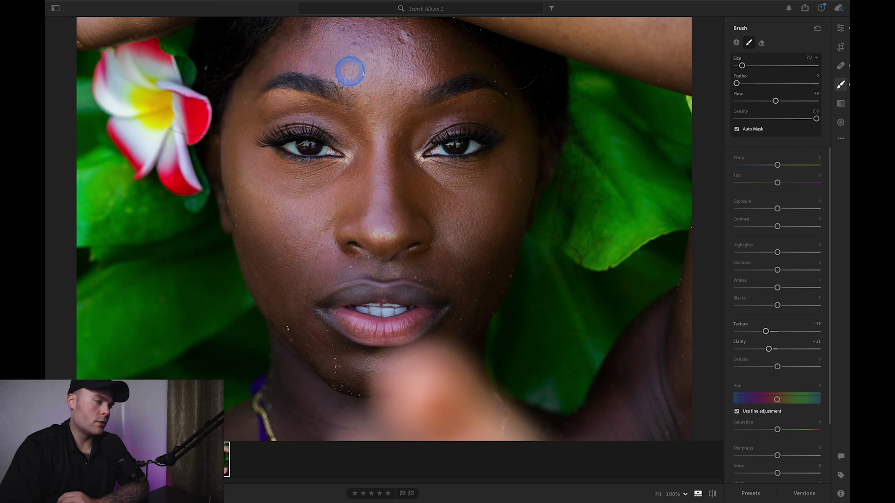
# Examine the softened skin on the full portrait and up close around the cheeks and eyes.
pyautogui.click(840, 28)
pyautogui.moveTo(505, 112); pyautogui.dragTo(506, 198)
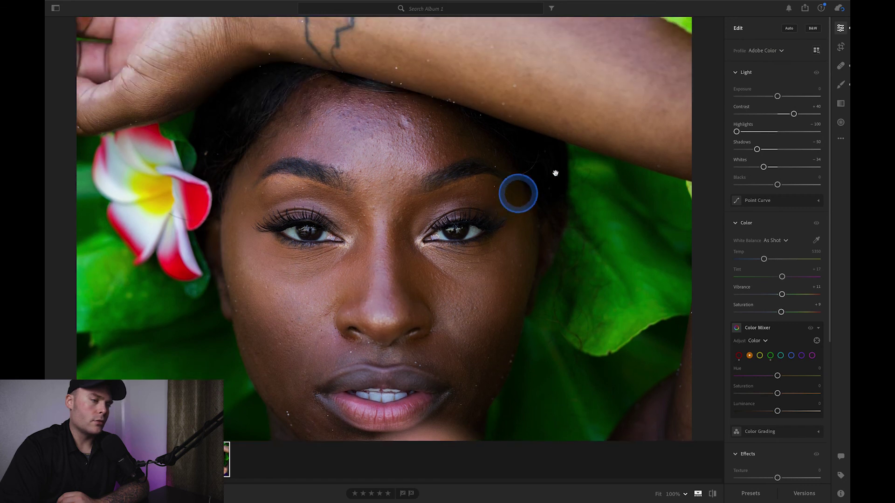
pyautogui.click(841, 85)
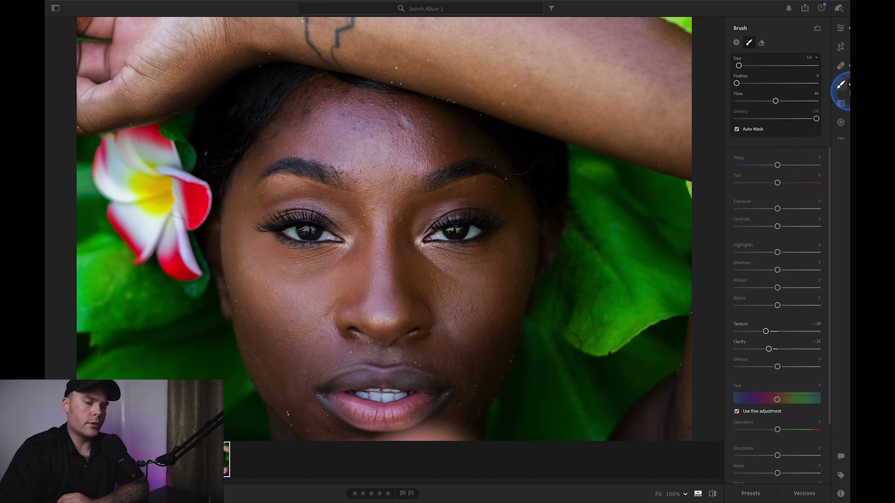
pyautogui.click(840, 28)
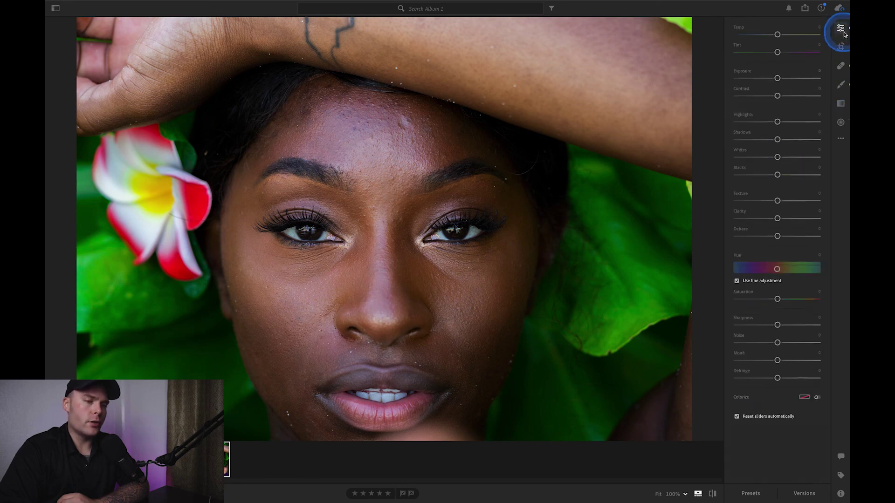
pyautogui.click(455, 339)
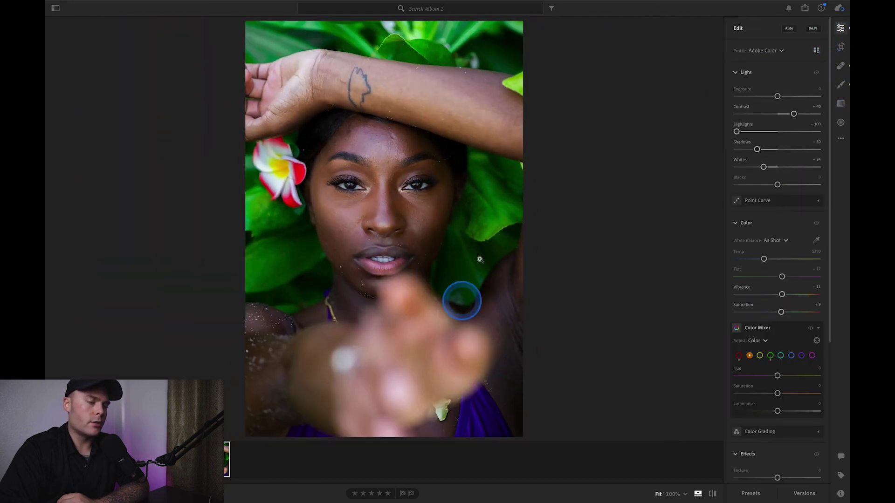
pyautogui.click(379, 167)
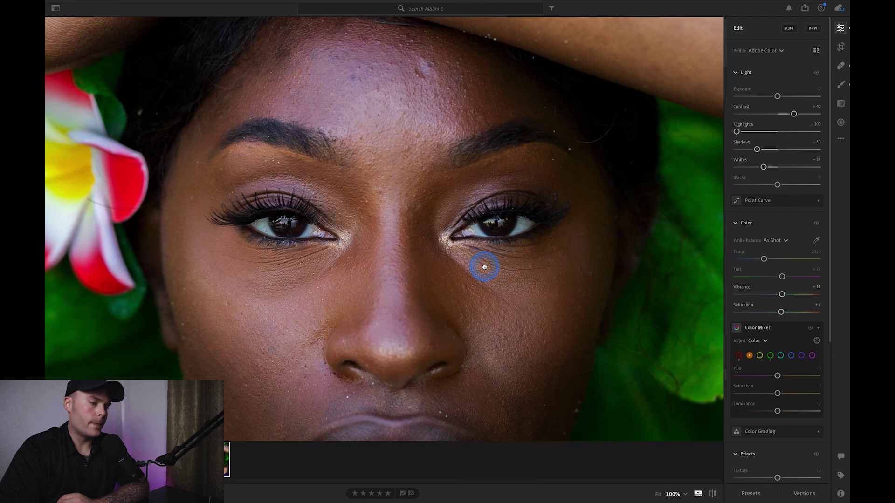
pyautogui.moveTo(484, 267); pyautogui.dragTo(484, 237)
pyautogui.scroll(5, 504, 203)
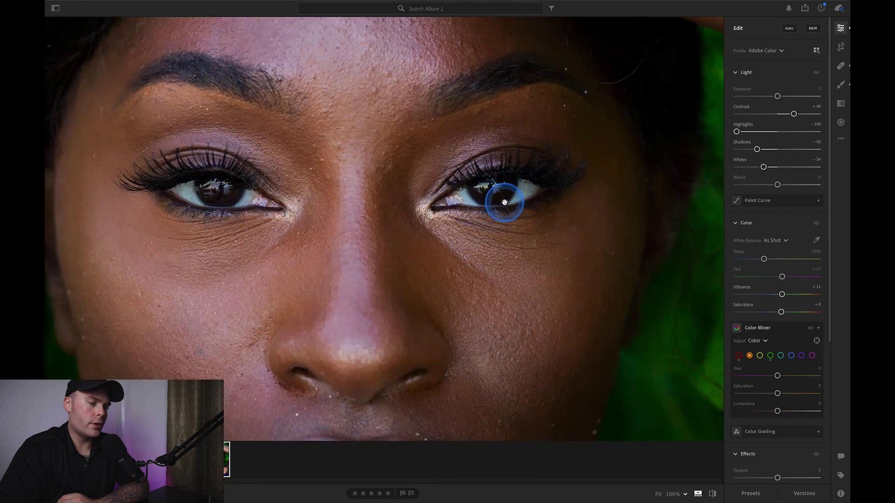
pyautogui.moveTo(504, 202); pyautogui.dragTo(559, 225)
# Review the local adjustment settings offered by the Brush and the Radial Gradient.
pyautogui.click(842, 90)
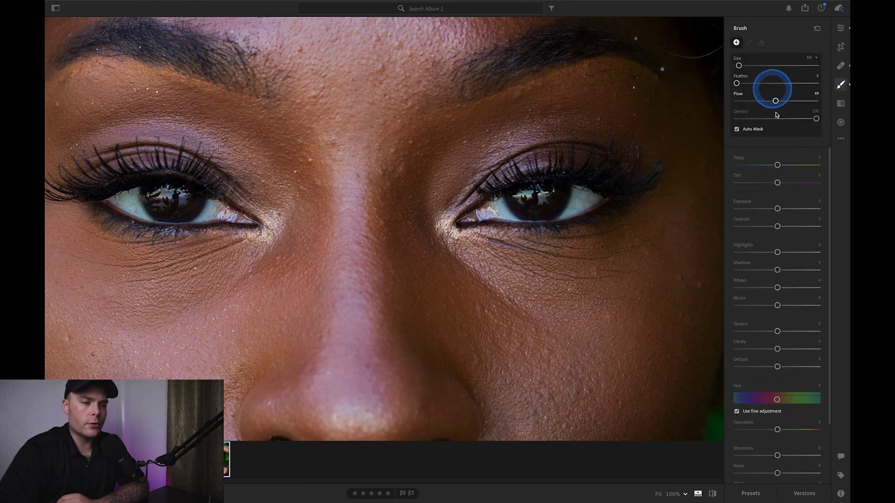
pyautogui.scroll(-3, 798, 283)
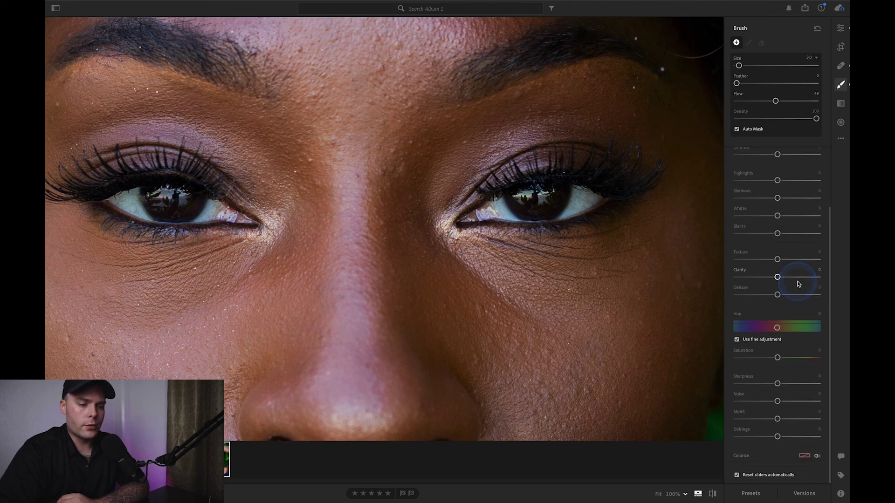
pyautogui.scroll(3, 797, 283)
pyautogui.click(842, 91)
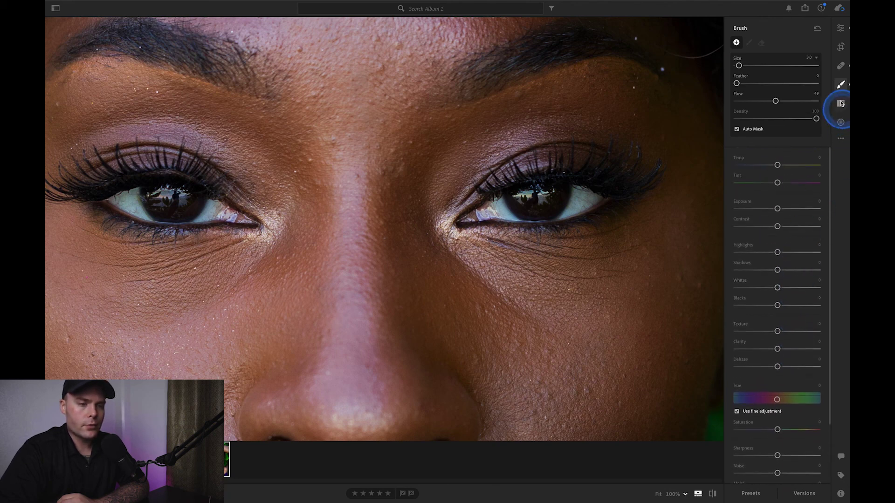
pyautogui.click(845, 123)
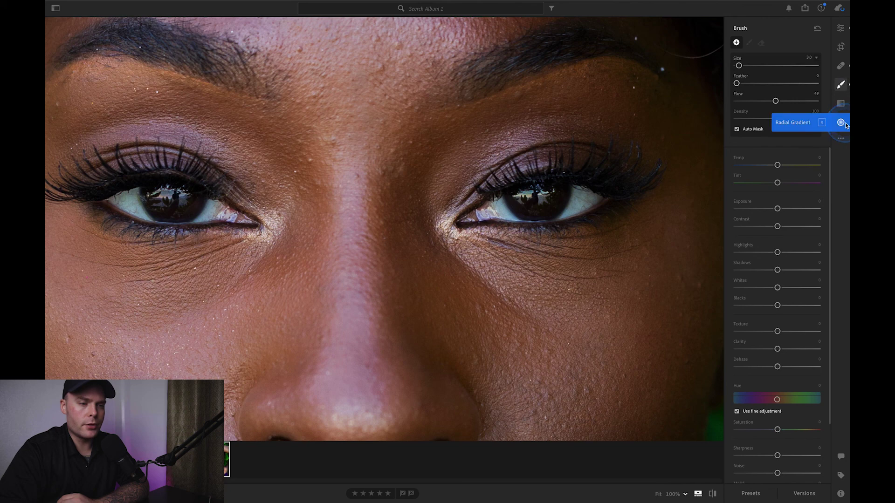
pyautogui.click(843, 122)
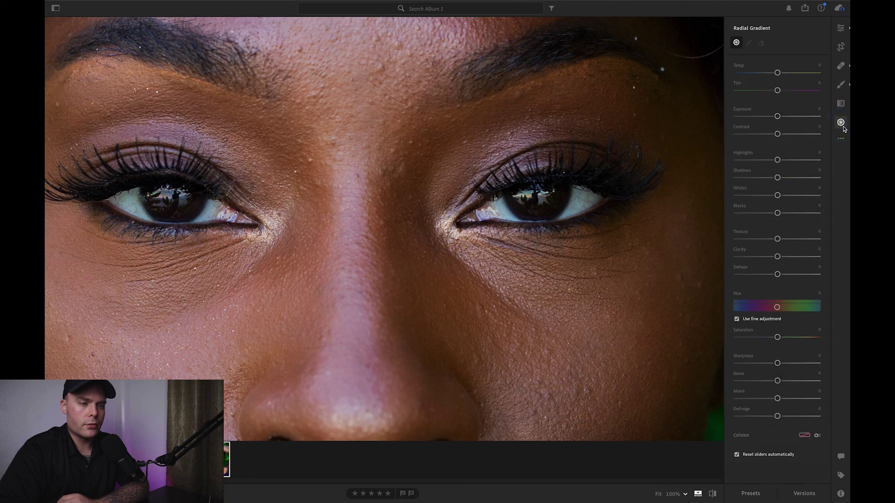
# Enlarge the adjustment brush to about the size of her left iris and paint a new adjustment over it.
pyautogui.click(838, 89)
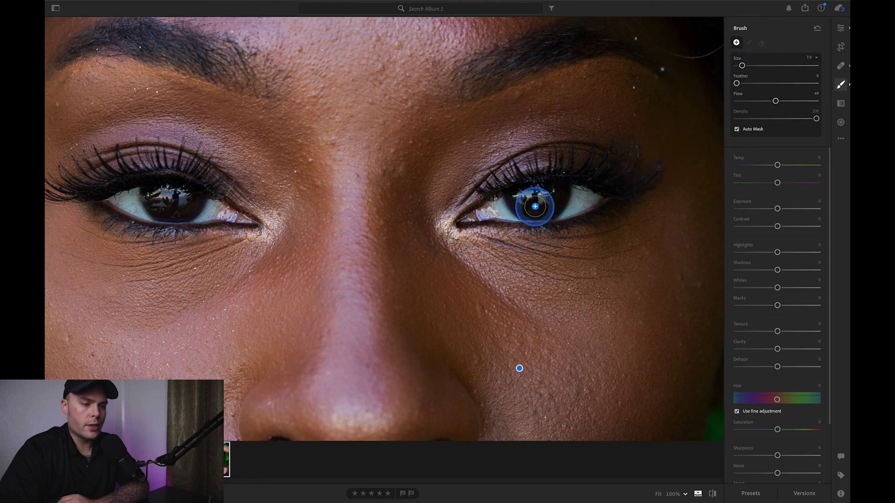
pyautogui.press(']')
pyautogui.press(']')
pyautogui.press(']')
pyautogui.press(']')
pyautogui.press(']')
pyautogui.press(']')
pyautogui.press(']')
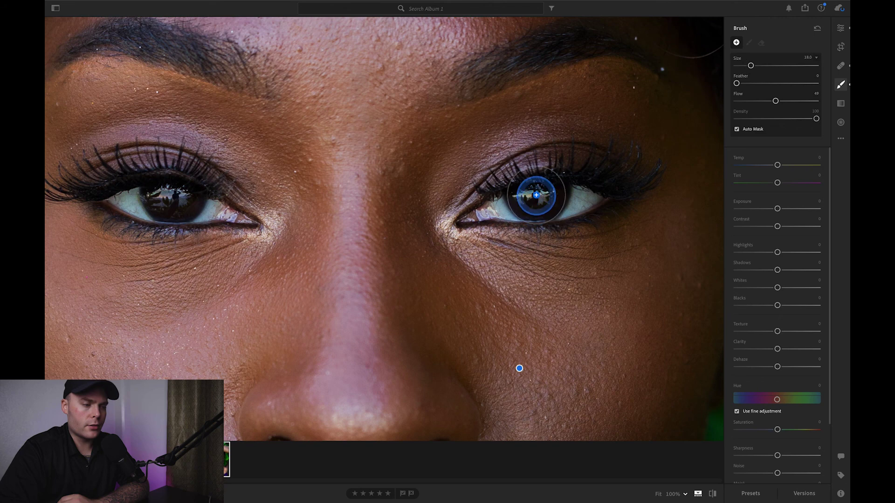
pyautogui.click(536, 195)
pyautogui.click(536, 195)
pyautogui.press(']')
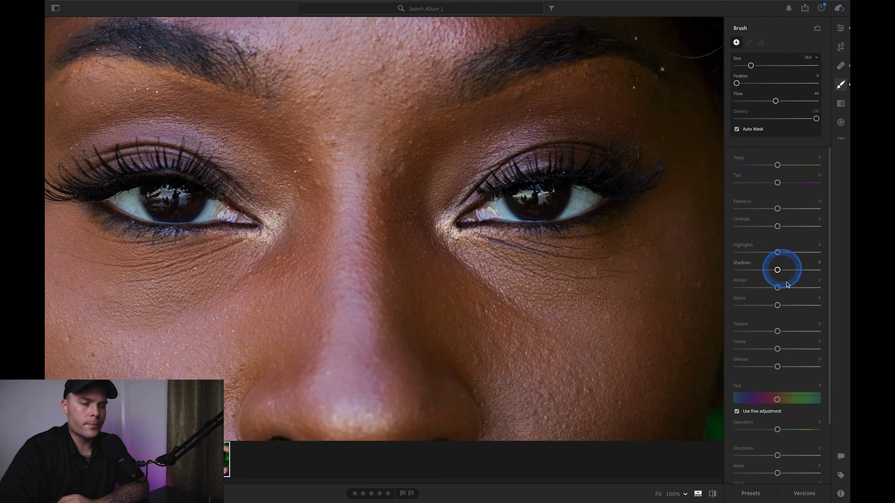
pyautogui.moveTo(575, 210)
pyautogui.mouseDown()
pyautogui.moveTo(531, 190)
pyautogui.moveTo(536, 196)
pyautogui.mouseUp()
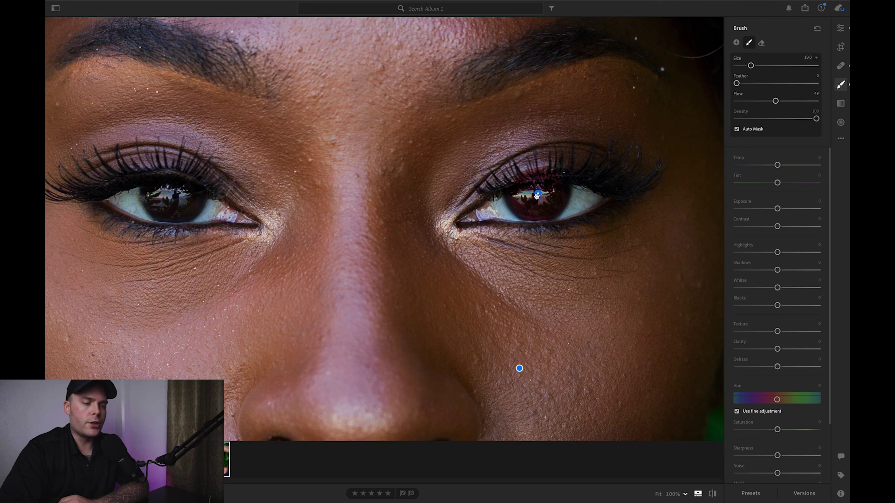
pyautogui.moveTo(536, 196)
pyautogui.mouseDown()
pyautogui.moveTo(529, 194)
pyautogui.moveTo(540, 195)
pyautogui.mouseUp()
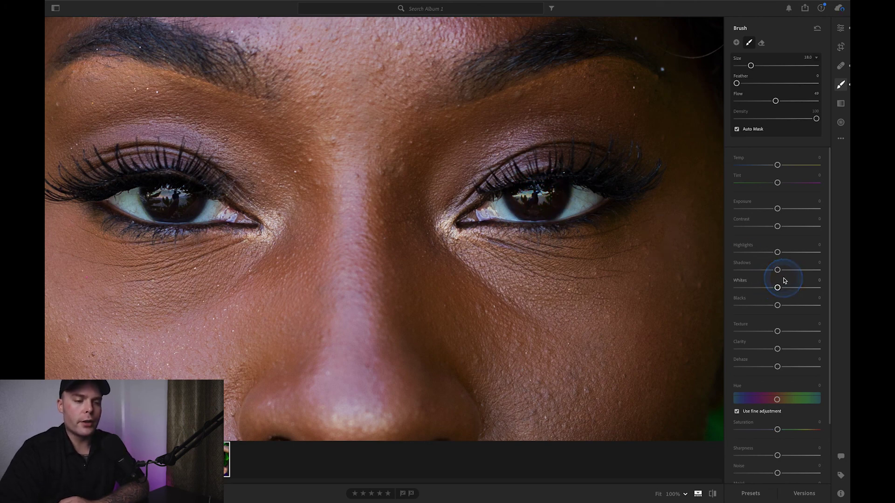
# Try an exposure of 4.00 on the painted iris, and reset the exposure.
pyautogui.click(782, 252)
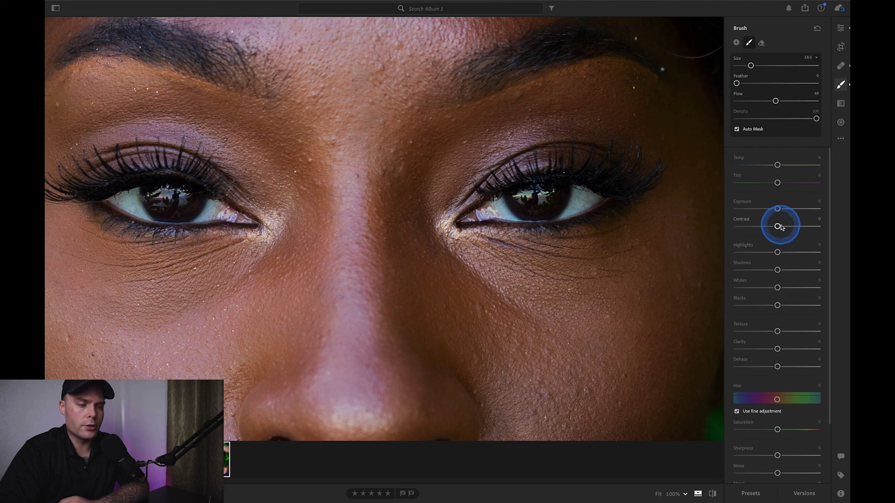
pyautogui.moveTo(779, 210); pyautogui.dragTo(849, 214)
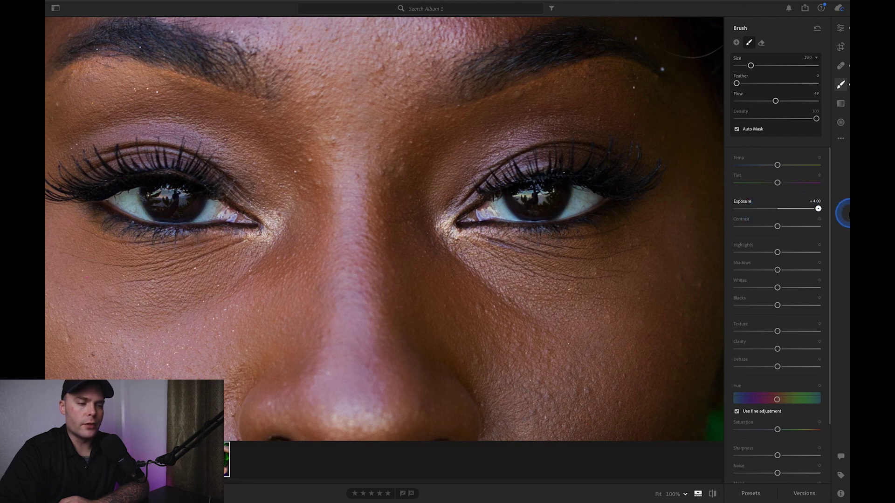
pyautogui.moveTo(826, 215); pyautogui.dragTo(786, 208)
pyautogui.click(743, 205)
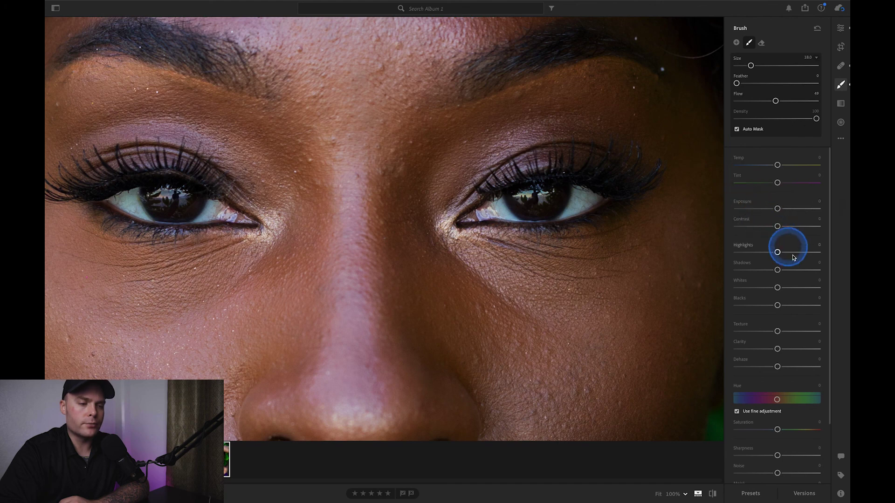
# Set the iris adjustment's highlights to +47 and clarity to +87, and reset its shadows and texture to 0.
pyautogui.moveTo(777, 252); pyautogui.dragTo(787, 273)
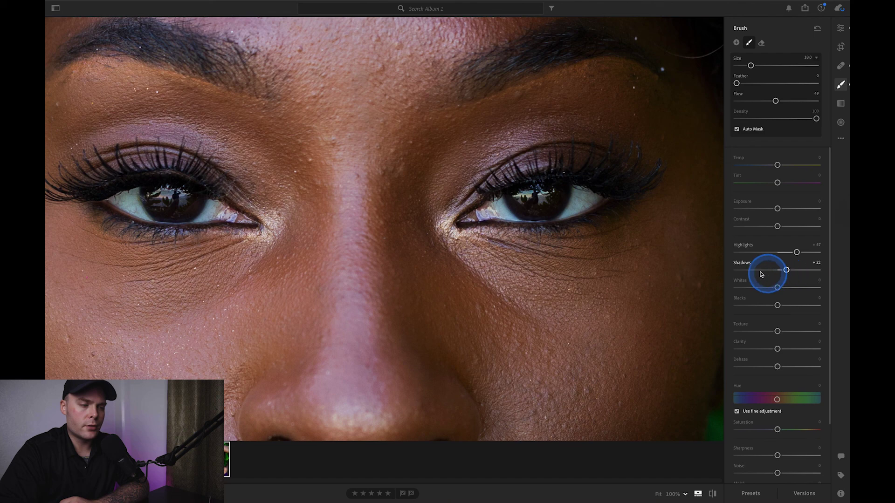
pyautogui.click(741, 264)
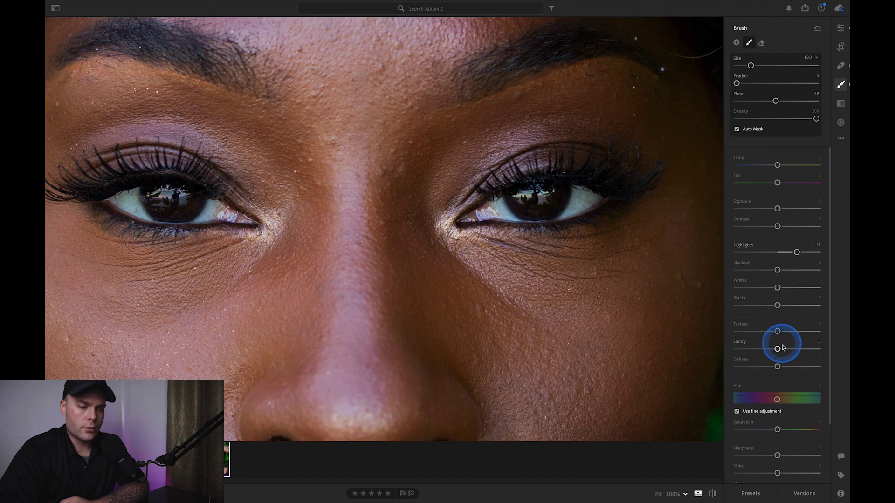
pyautogui.scroll(-3, 783, 359)
pyautogui.scroll(-1, 783, 360)
pyautogui.moveTo(778, 304); pyautogui.dragTo(788, 270)
pyautogui.doubleClick(742, 263)
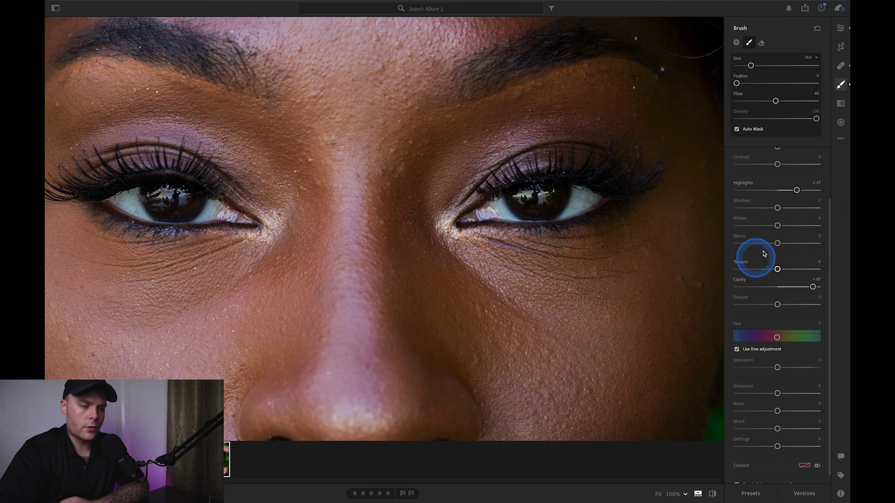
# Try lowering the whites of the iris adjustment, and reset them.
pyautogui.click(774, 226)
pyautogui.moveTo(772, 226); pyautogui.dragTo(753, 233)
pyautogui.doubleClick(741, 219)
# Brush over both irises, set the adjustment's highlights to +100, shadows to +21 and whites to +96, and return to the general edit settings.
pyautogui.moveTo(537, 193)
pyautogui.mouseDown()
pyautogui.moveTo(582, 202)
pyautogui.moveTo(540, 195)
pyautogui.moveTo(562, 197)
pyautogui.mouseUp()
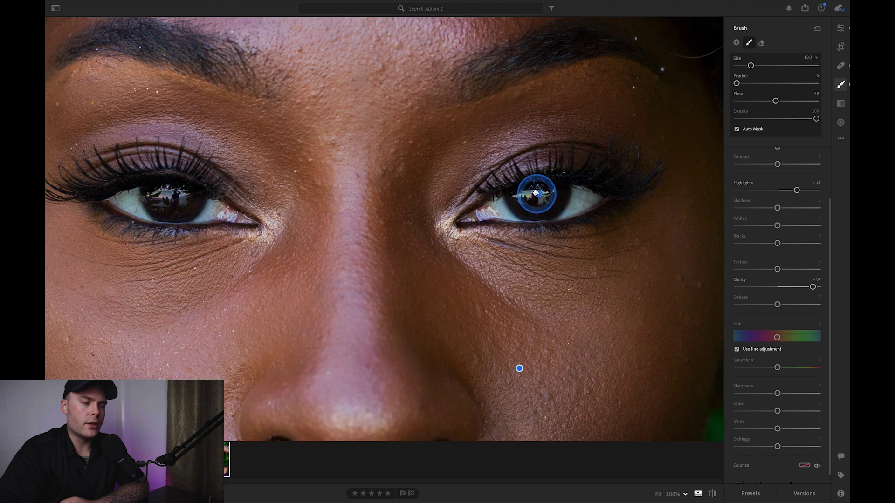
pyautogui.moveTo(156, 193); pyautogui.dragTo(172, 197)
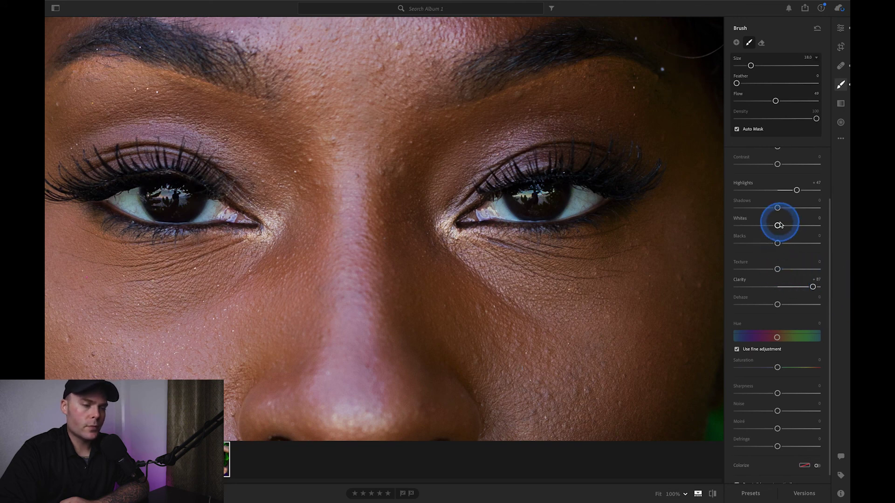
pyautogui.moveTo(777, 225); pyautogui.dragTo(844, 231)
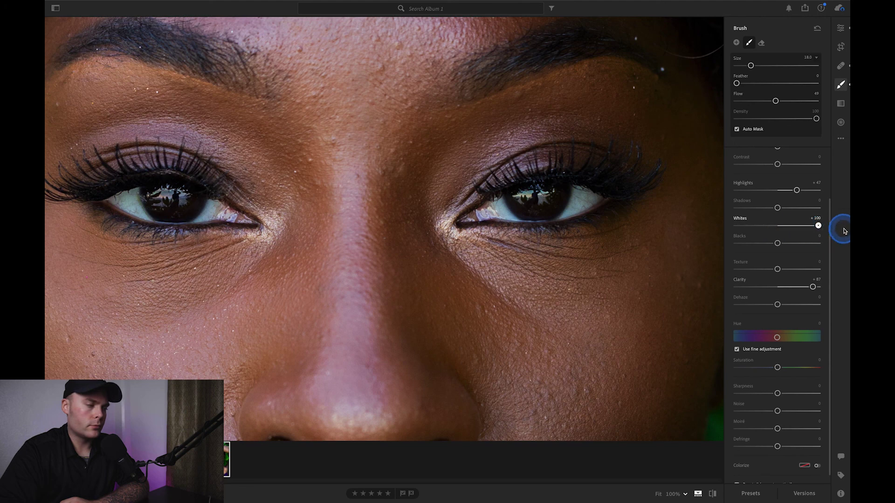
pyautogui.moveTo(807, 228); pyautogui.dragTo(826, 193)
pyautogui.click(779, 209)
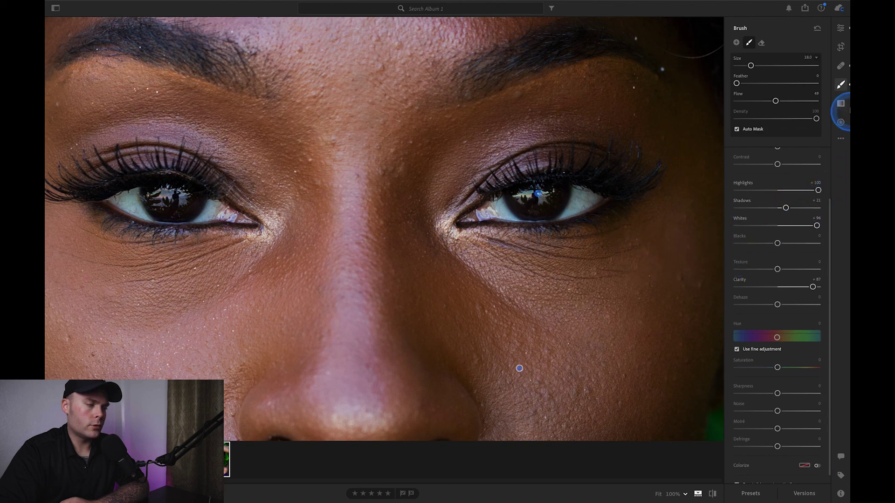
pyautogui.click(841, 28)
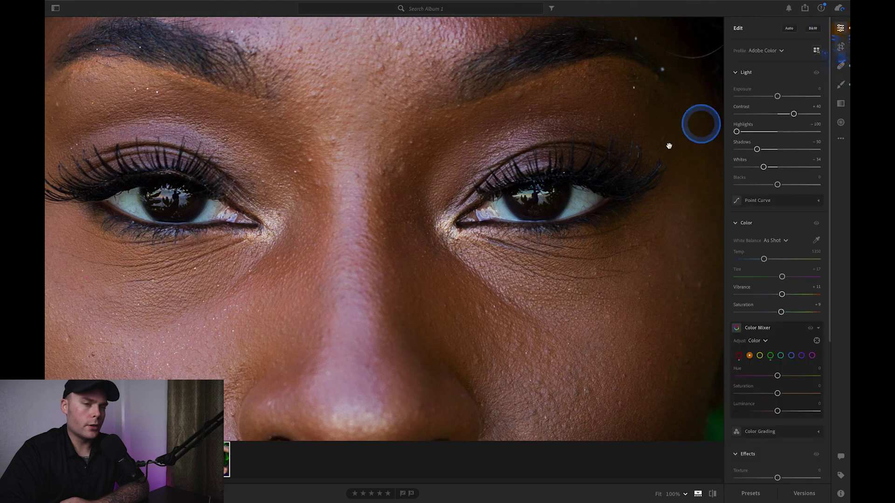
# Examine the enhanced eyes on the full portrait and compare the edited photo with its original several times.
pyautogui.click(620, 192)
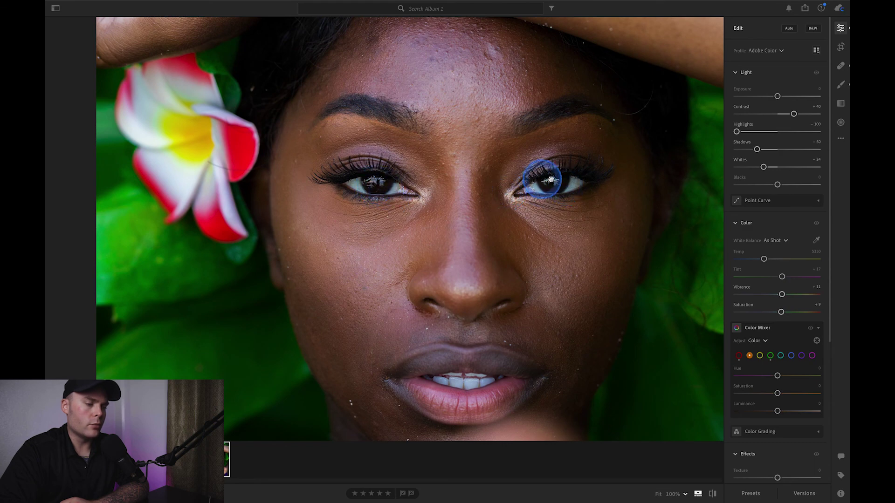
pyautogui.click(552, 185)
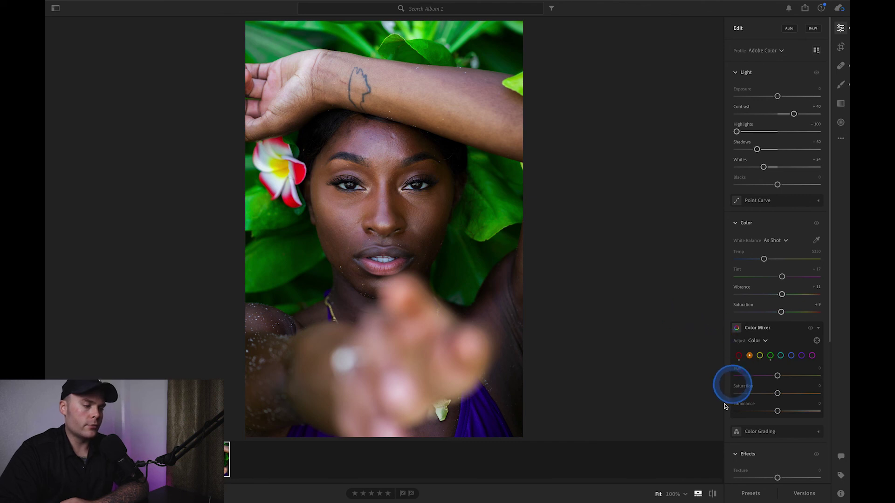
pyautogui.click(713, 494)
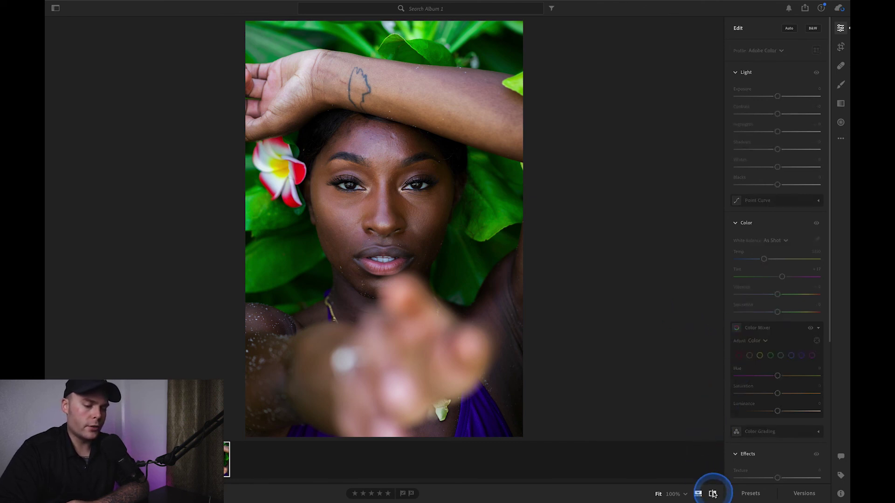
pyautogui.click(713, 494)
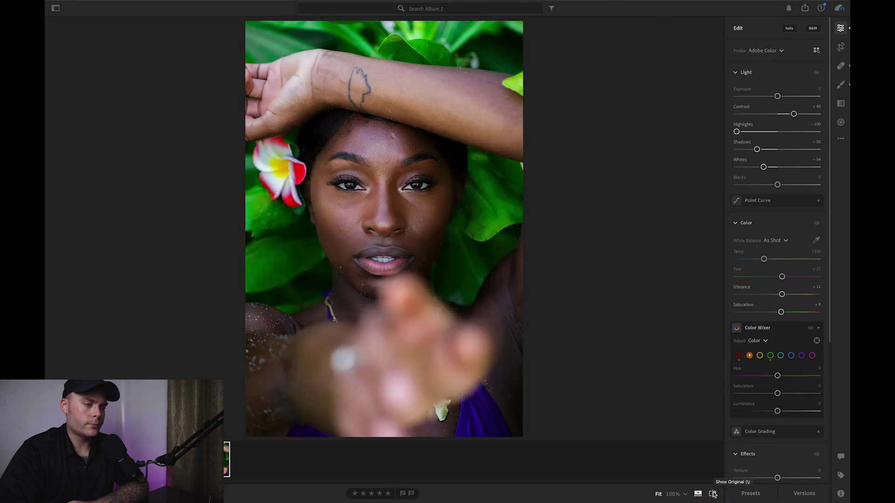
pyautogui.click(713, 494)
pyautogui.click(713, 494)
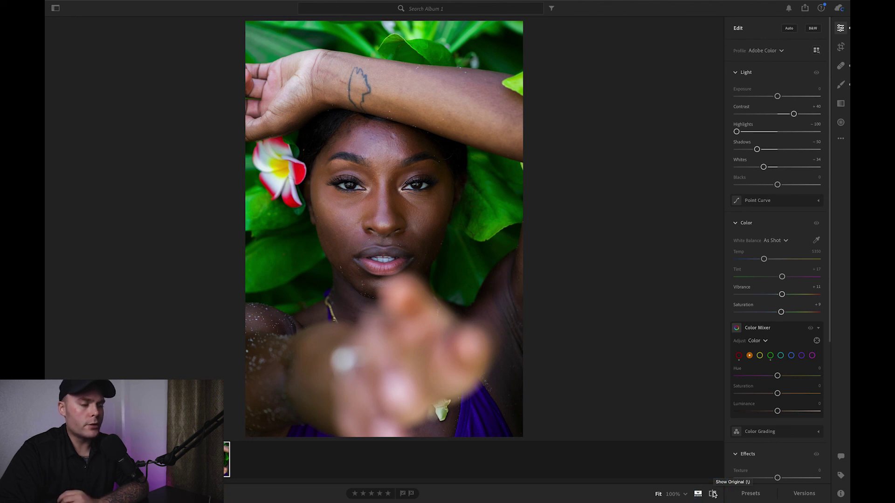
pyautogui.click(713, 494)
pyautogui.click(712, 494)
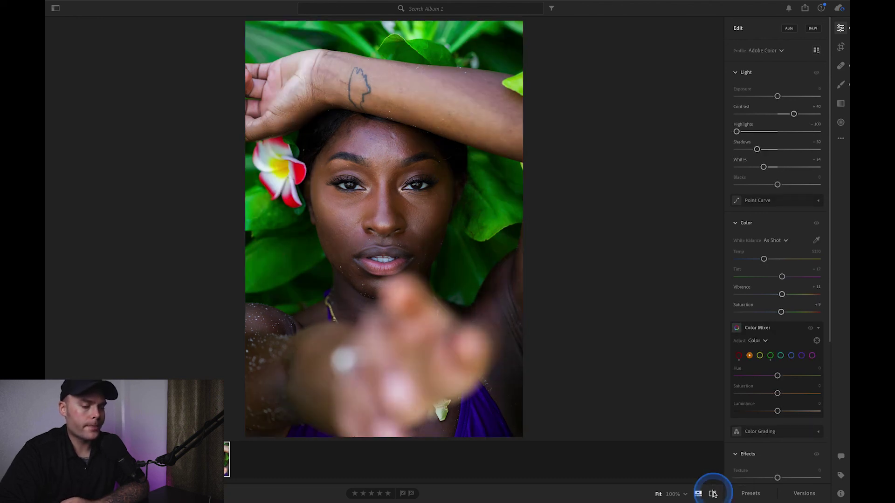
pyautogui.click(713, 494)
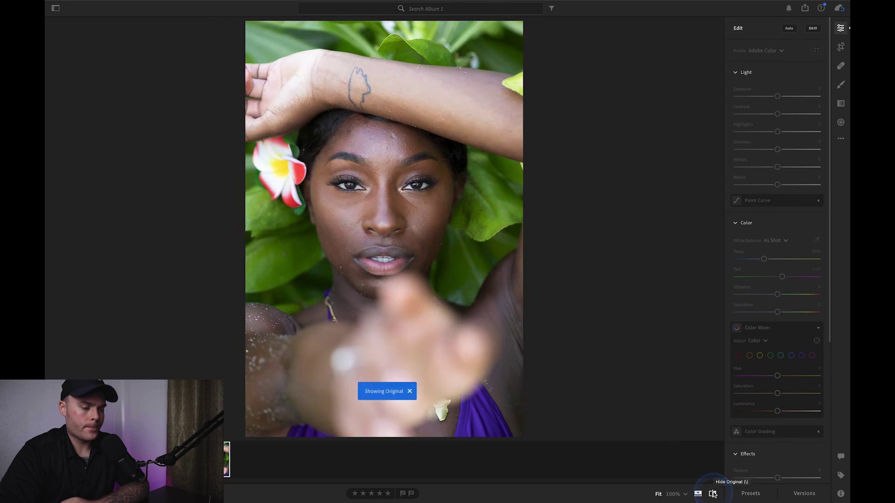
pyautogui.click(713, 494)
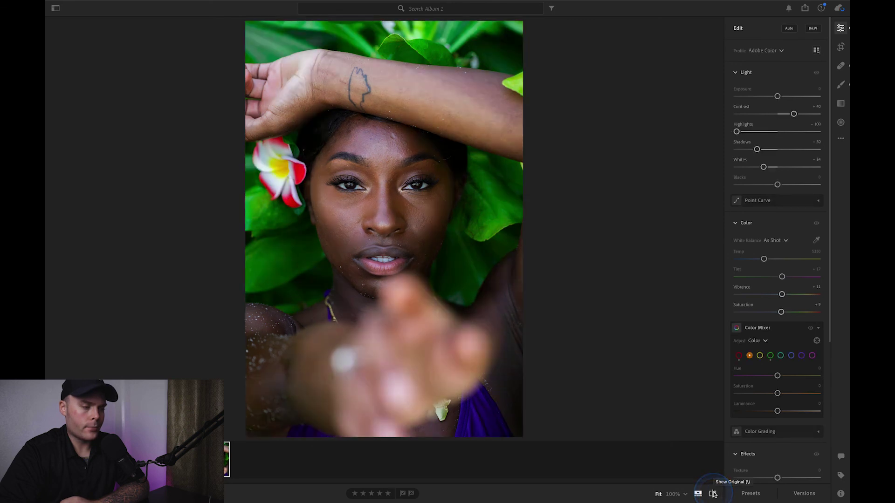